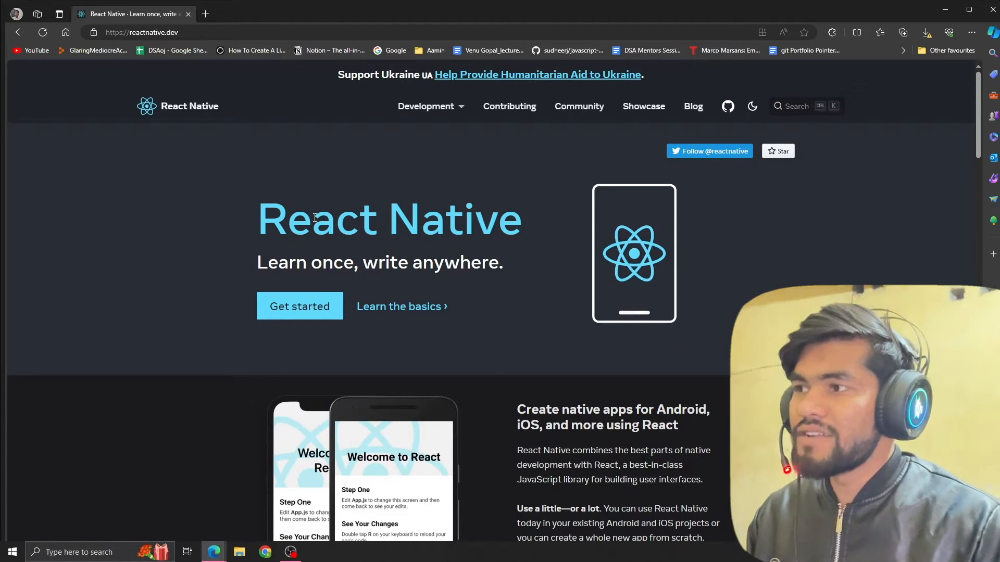
Open the React Native getting-started guide and show its React Native CLI Quickstart instructions.
left_click(289, 310)
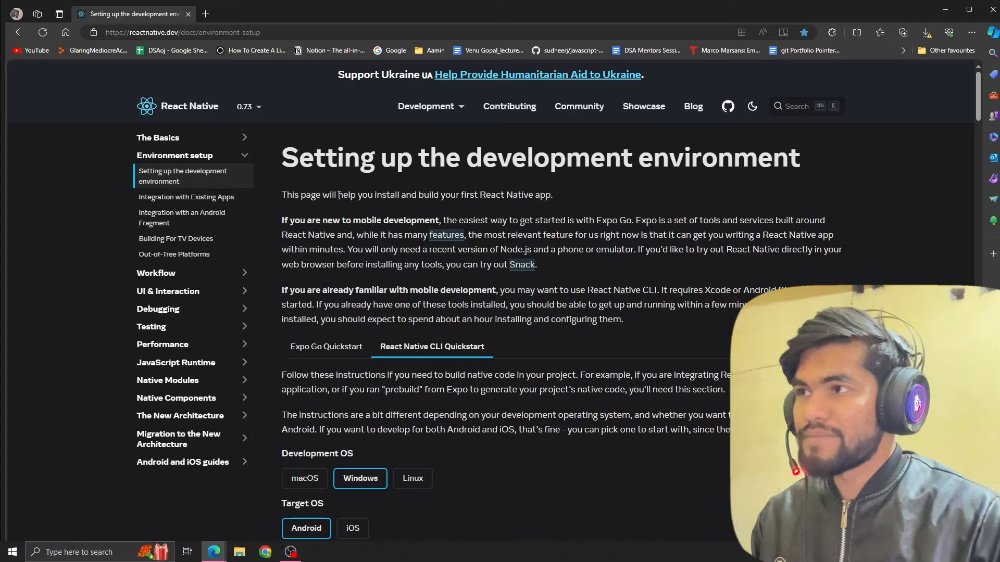
scroll(339, 196, "down", 1)
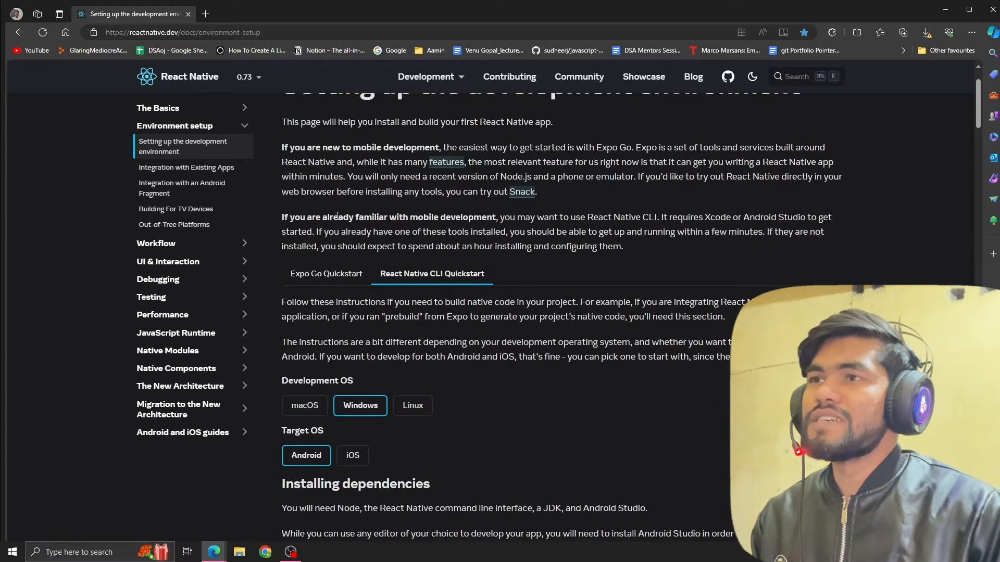
scroll(346, 188, "up", 2)
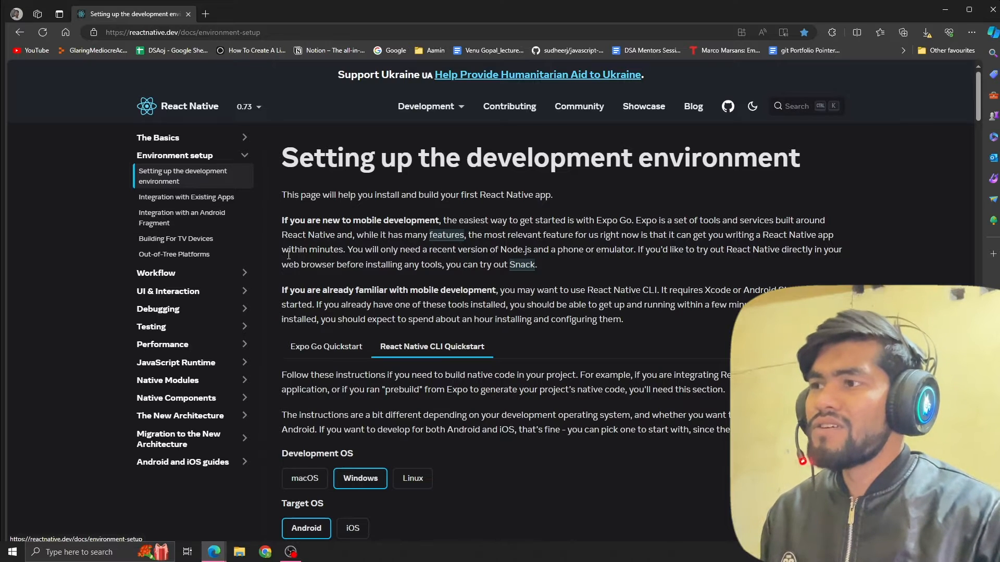
scroll(312, 249, "down", 1)
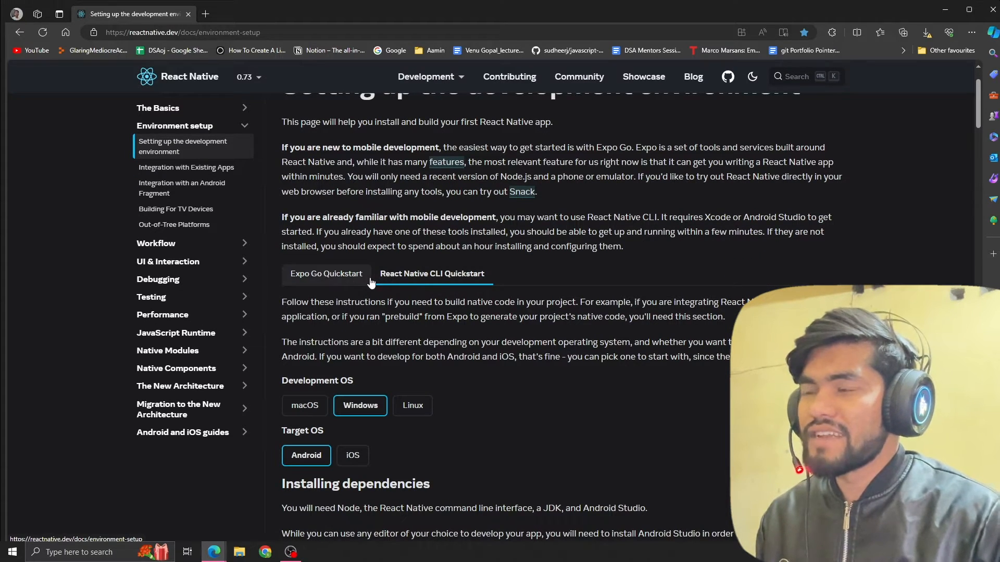
left_click(334, 277)
left_click(406, 284)
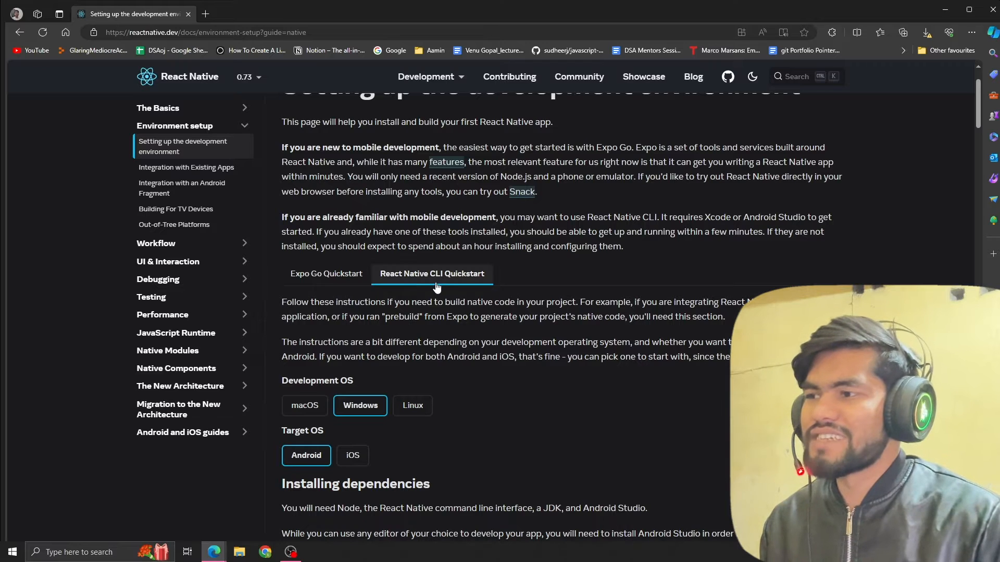
Read the CLI guide's development OS, target OS and Node, JDK dependency sections.
scroll(414, 292, "down", 3)
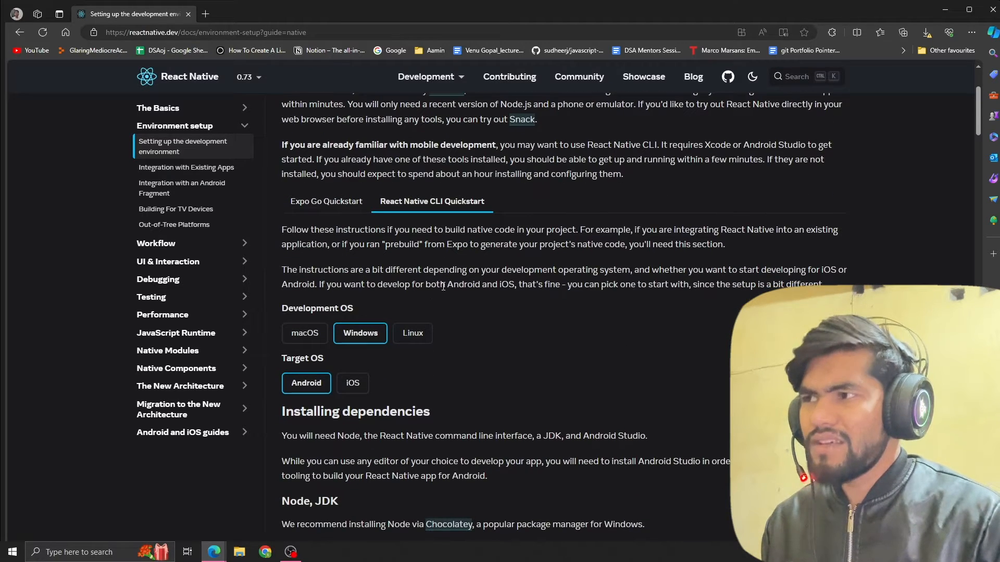
left_click_drag(281, 236, 325, 237)
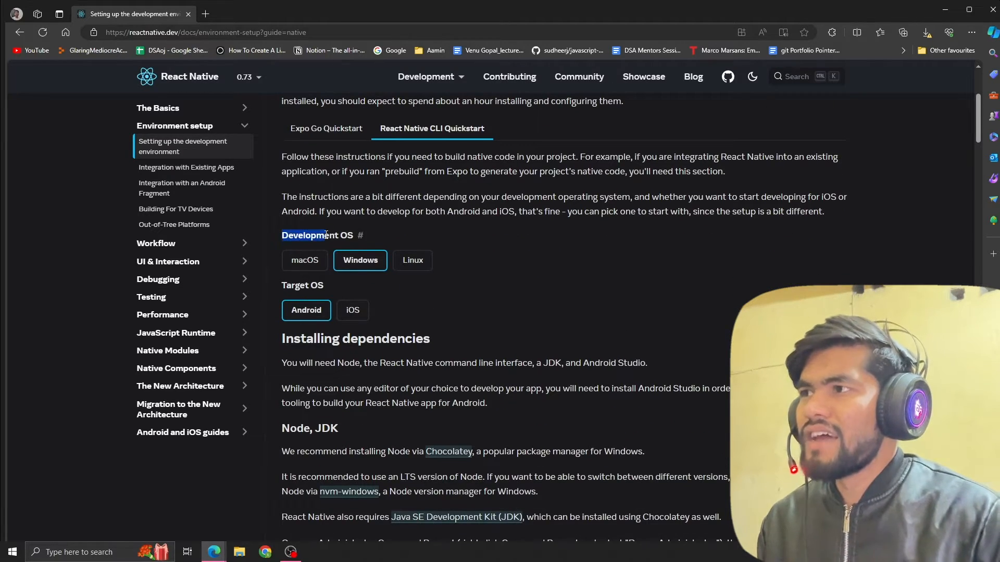
scroll(358, 274, "down", 2)
scroll(358, 275, "down", 2)
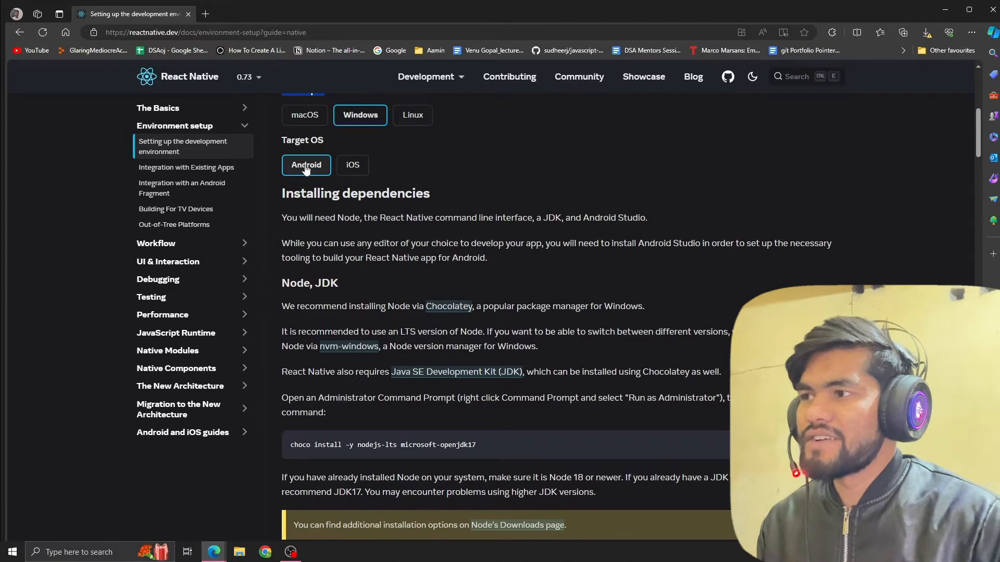
scroll(341, 224, "down", 2)
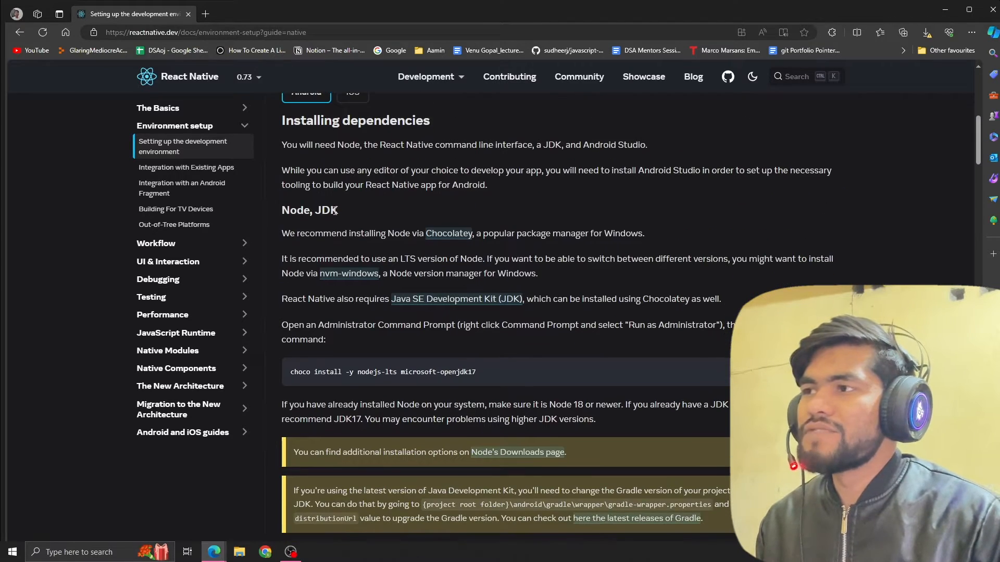
left_click_drag(293, 212, 315, 212)
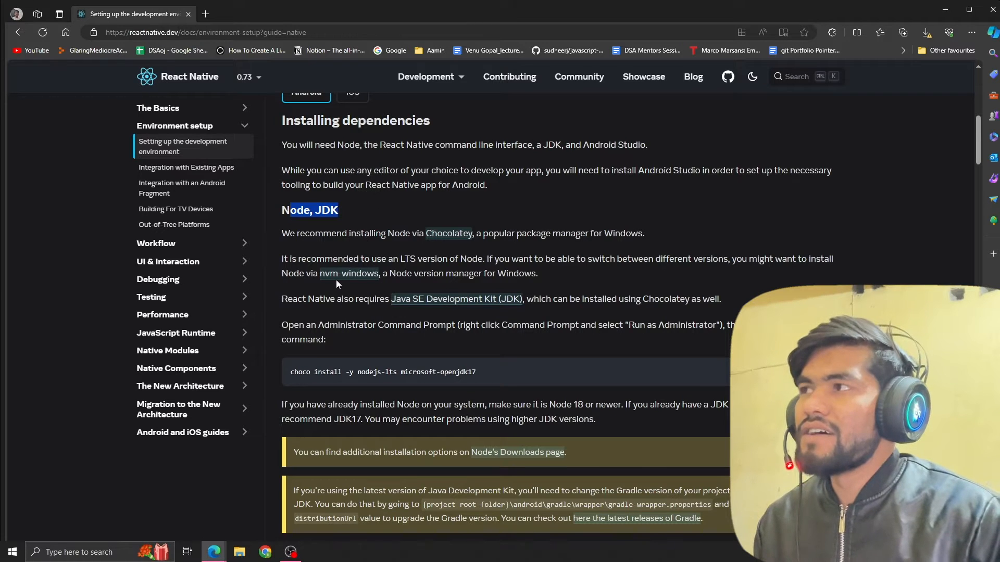
left_click_drag(304, 233, 365, 234)
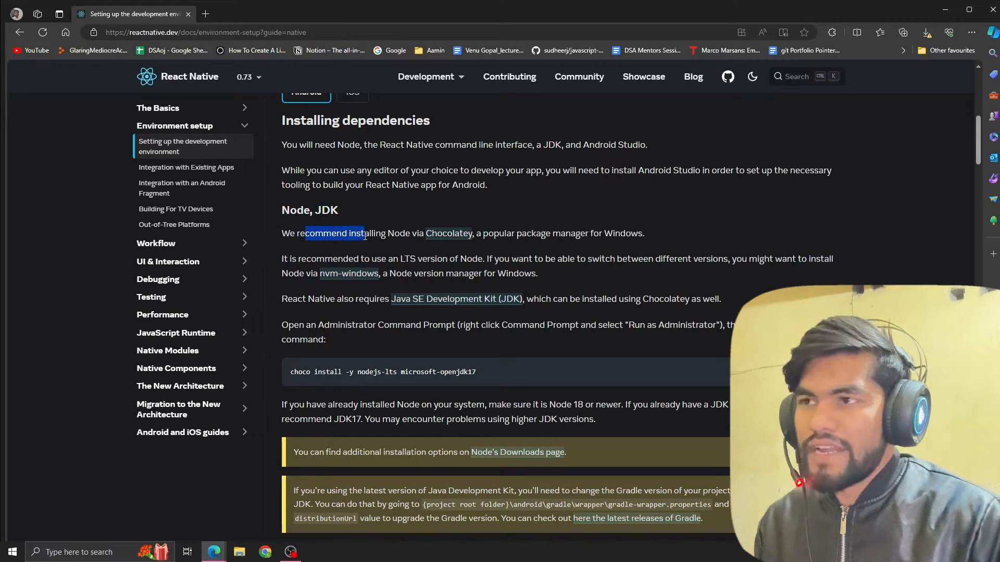
Open the Chocolatey installation page from the guide's Node, JDK section and copy the PowerShell install command for individual use.
left_click(449, 234)
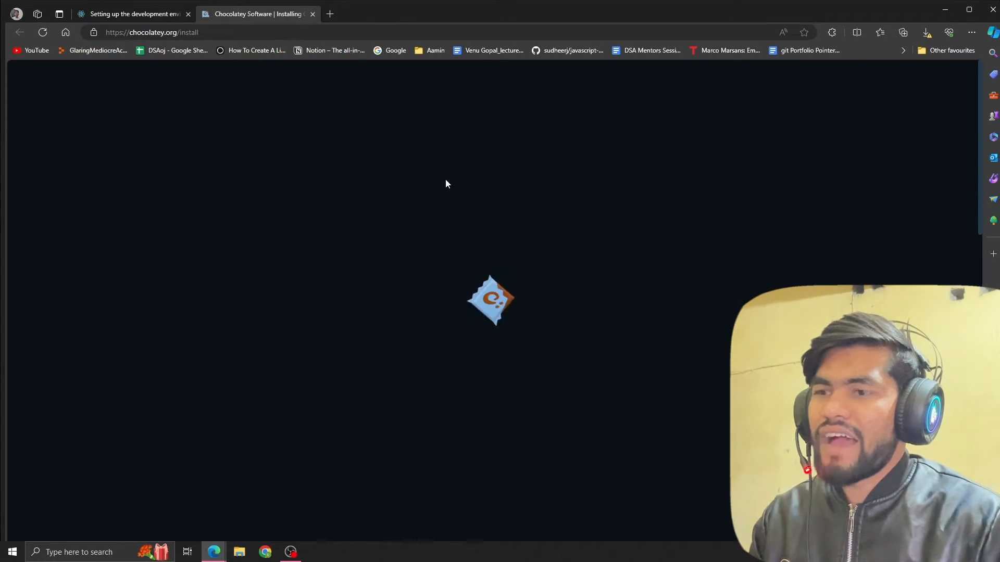
scroll(510, 212, "down", 6)
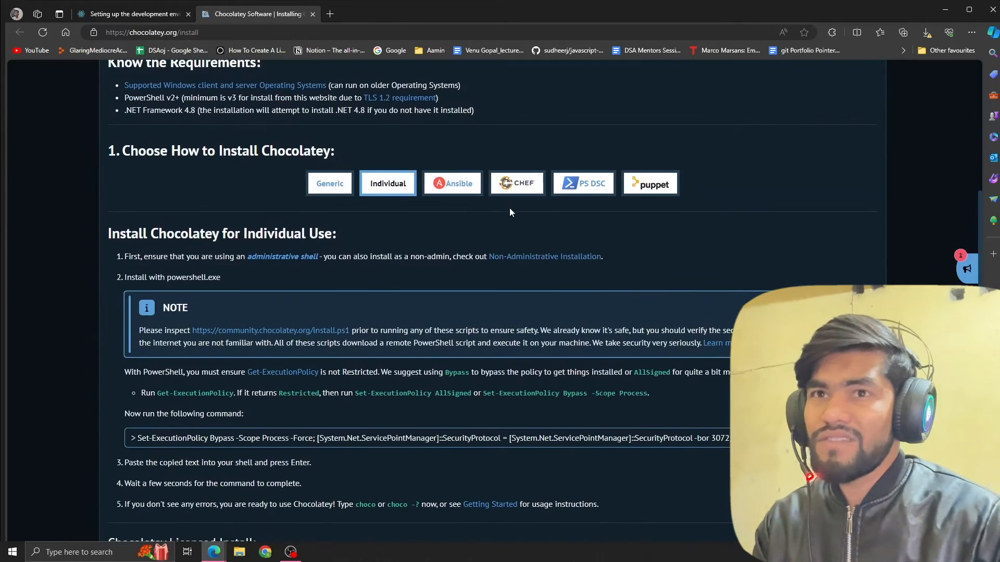
scroll(509, 208, "up", 7)
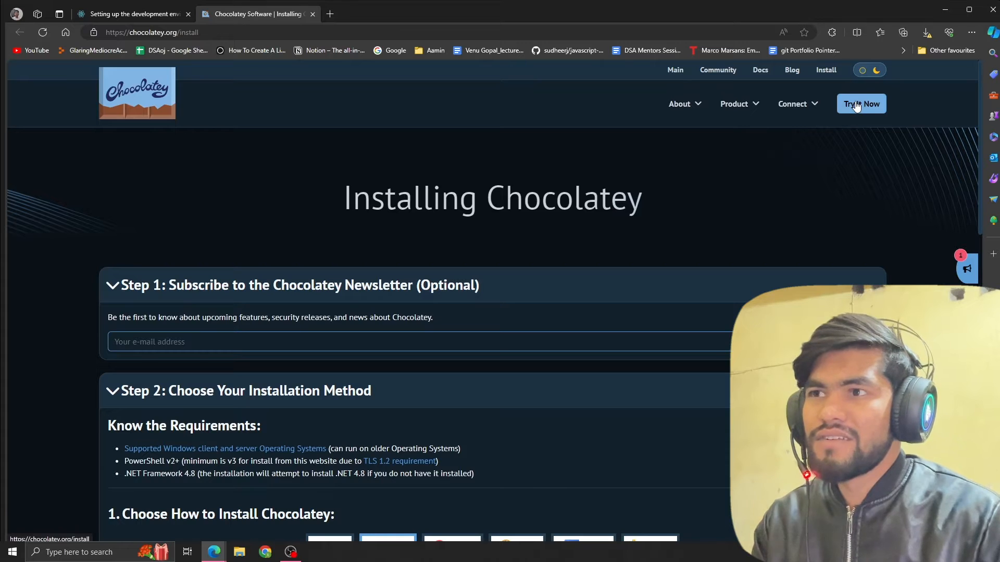
left_click(856, 106)
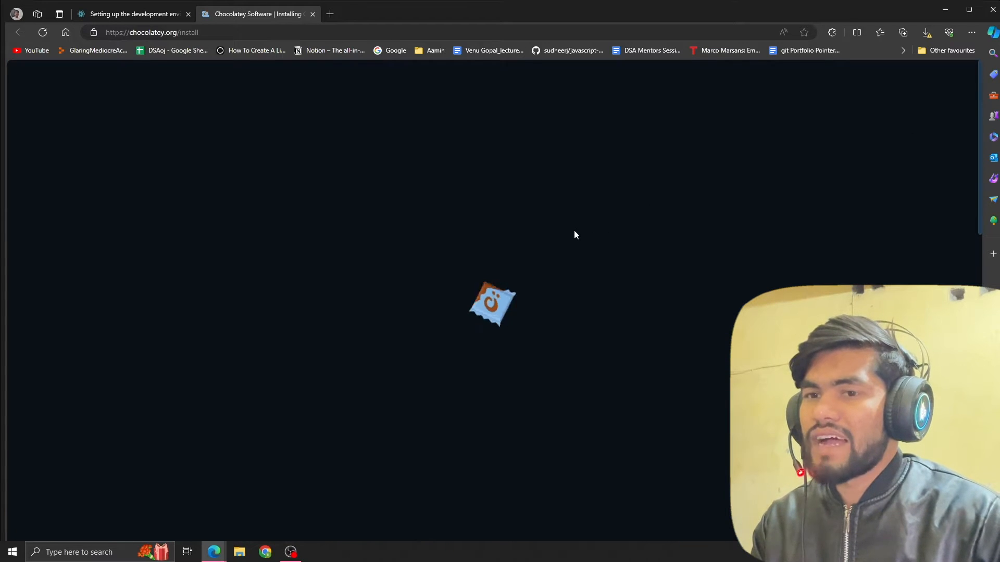
scroll(573, 235, "down", 10)
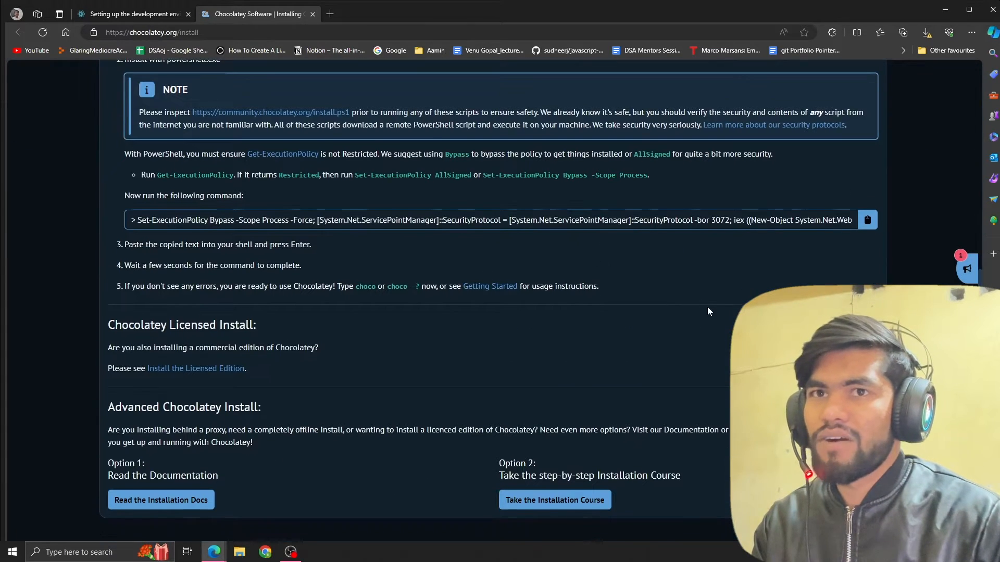
scroll(707, 311, "down", 1)
left_click(867, 147)
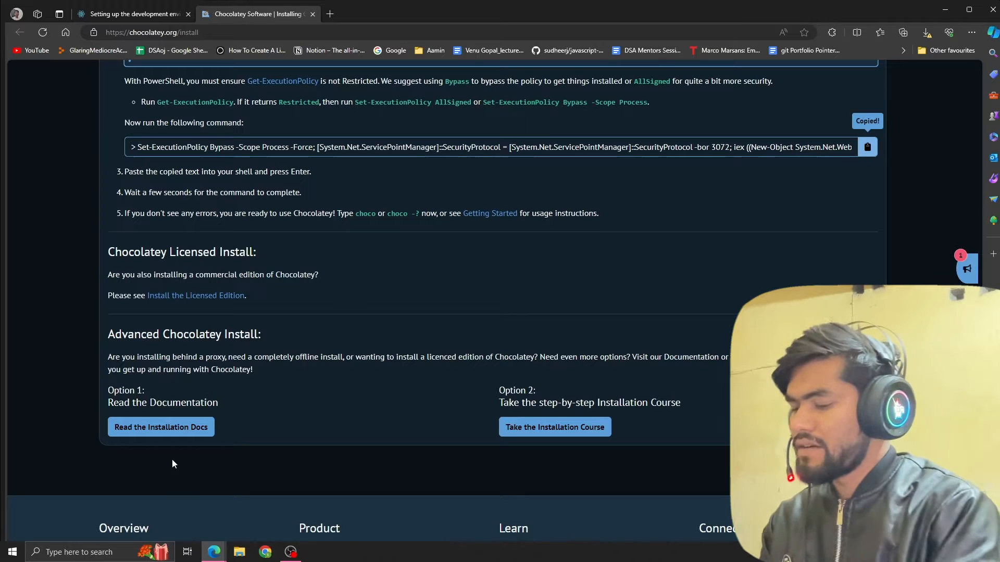
Open Windows PowerShell and run the copied Chocolatey installation command.
left_click(13, 552)
type("po")
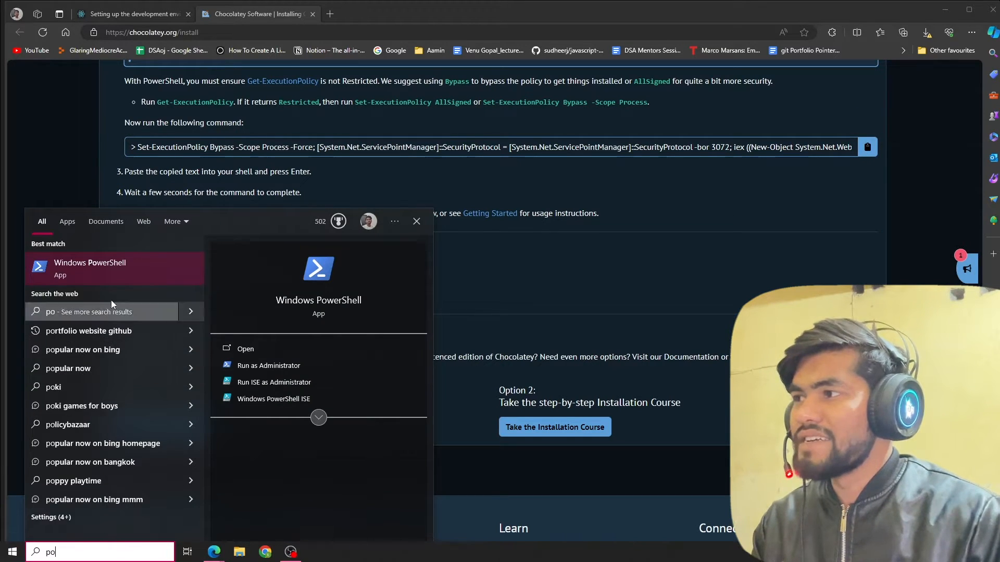
right_click(122, 273)
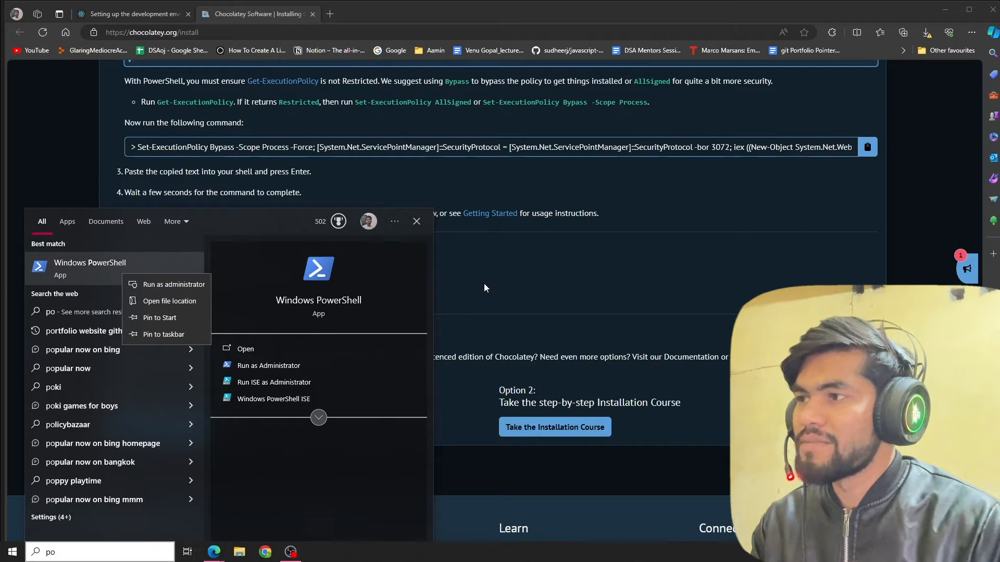
left_click(85, 262)
left_click(231, 238)
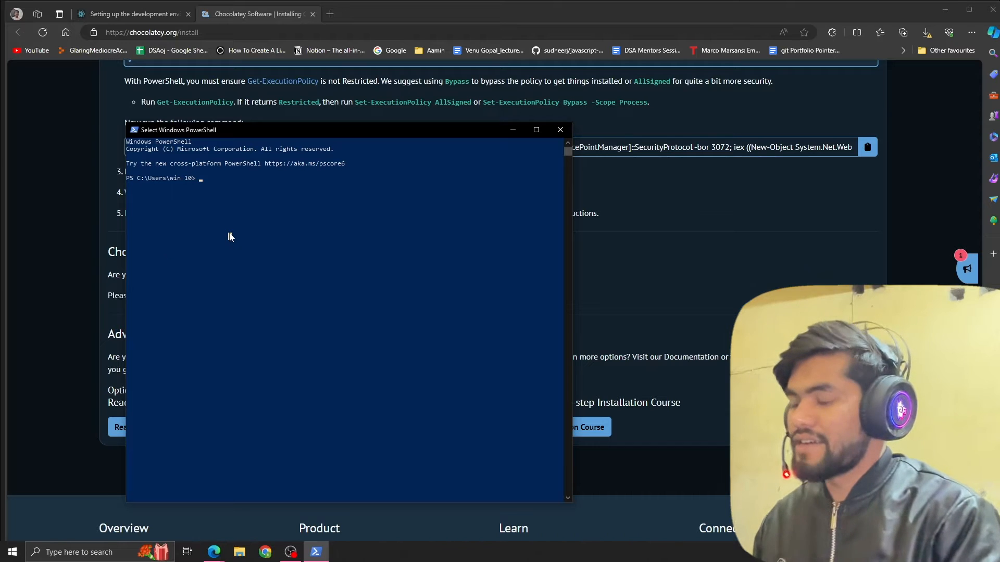
right_click(231, 238)
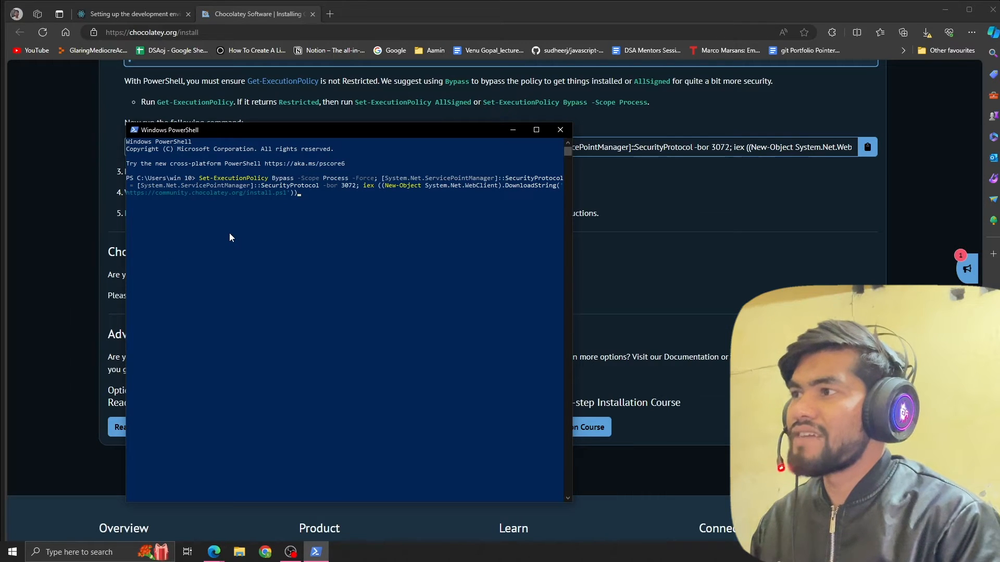
key("Return")
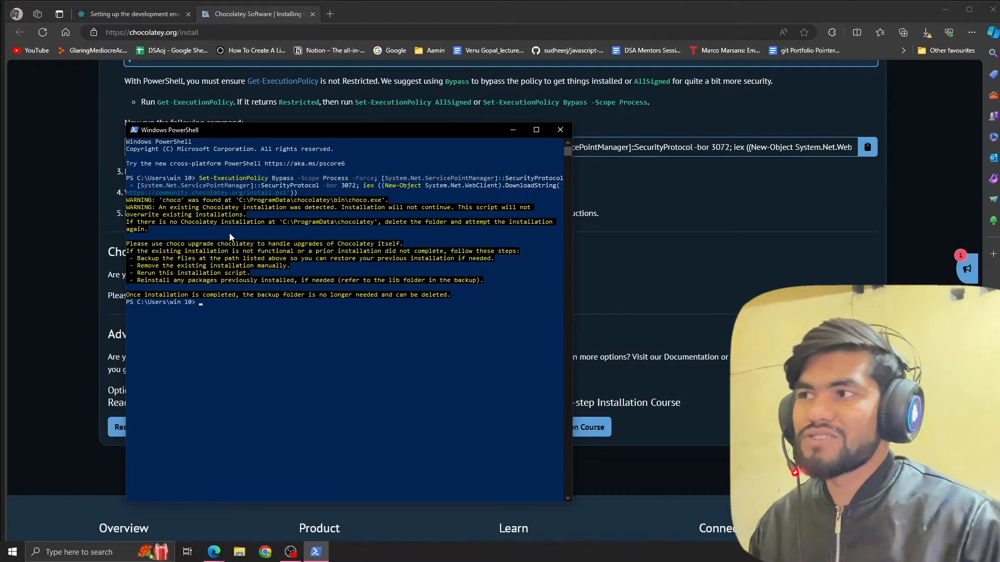
Run choco in PowerShell to check the installed Chocolatey version.
left_click(233, 318)
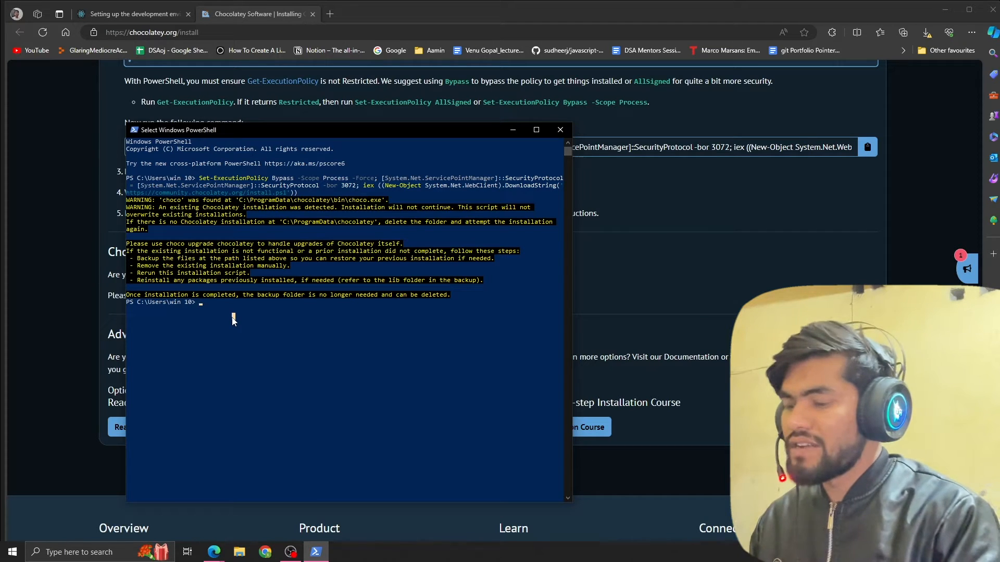
type("c")
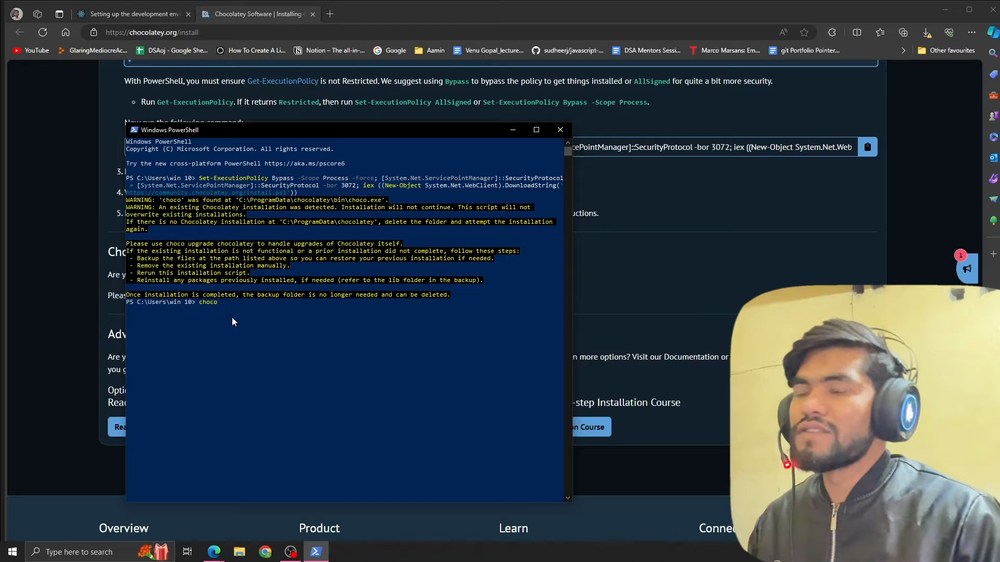
type("hoco")
key("Return")
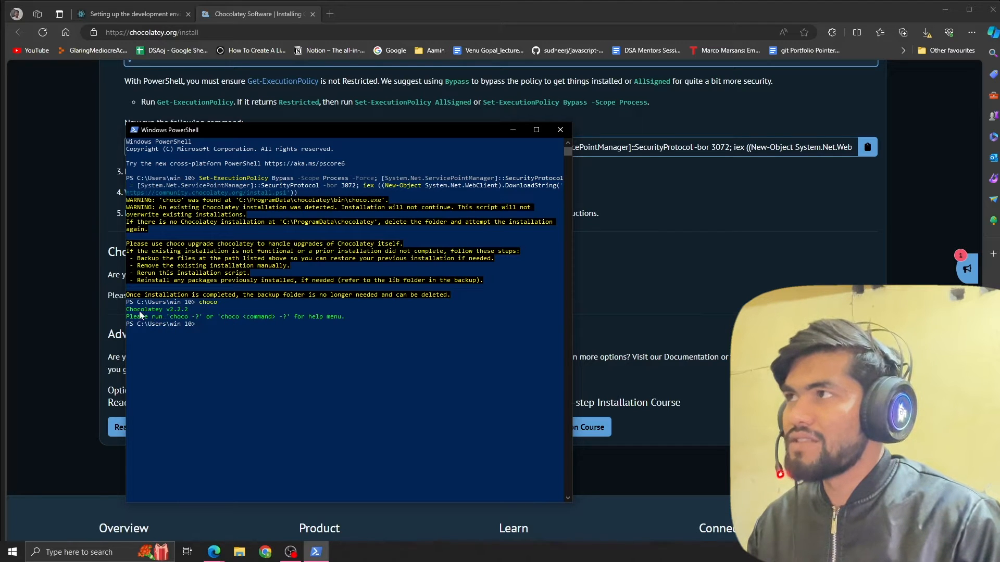
left_click_drag(137, 309, 219, 312)
Close the PowerShell window and return to the React Native environment setup guide.
left_click(110, 13)
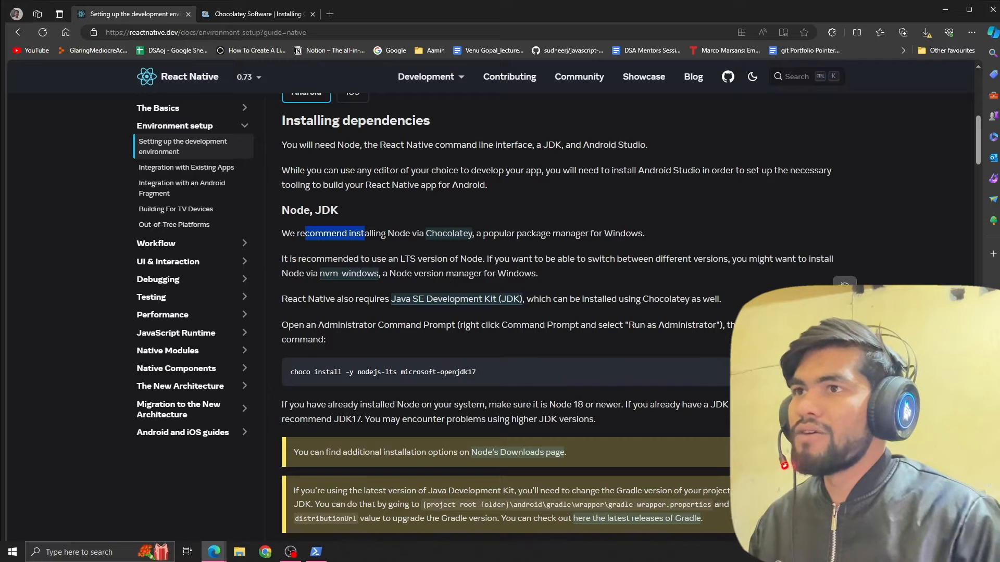
key("alt+Tab")
left_click(559, 134)
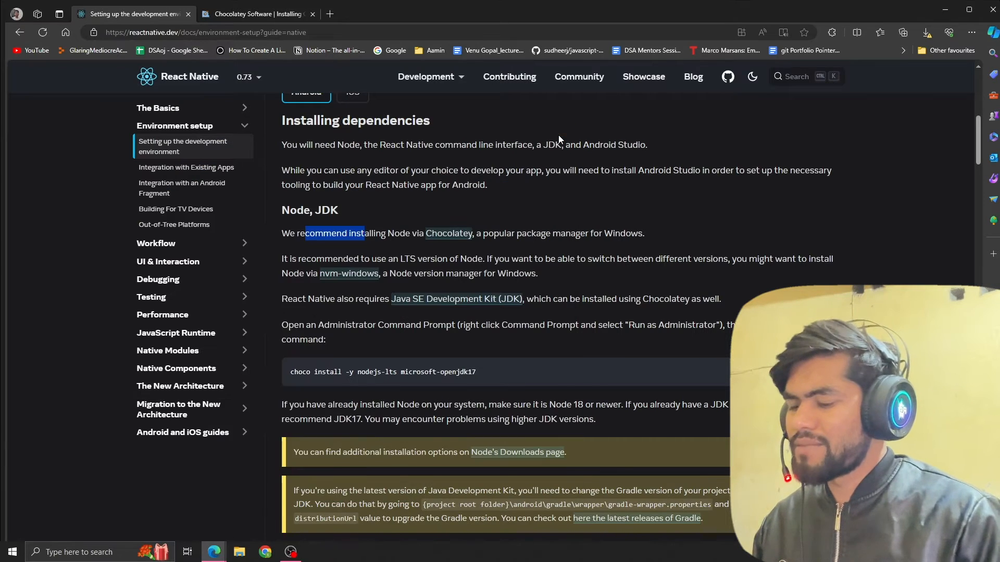
Open Command Prompt and enter the command choco install -y nodejs-lts microsoft-openjdk17.
key("super")
type("cmd")
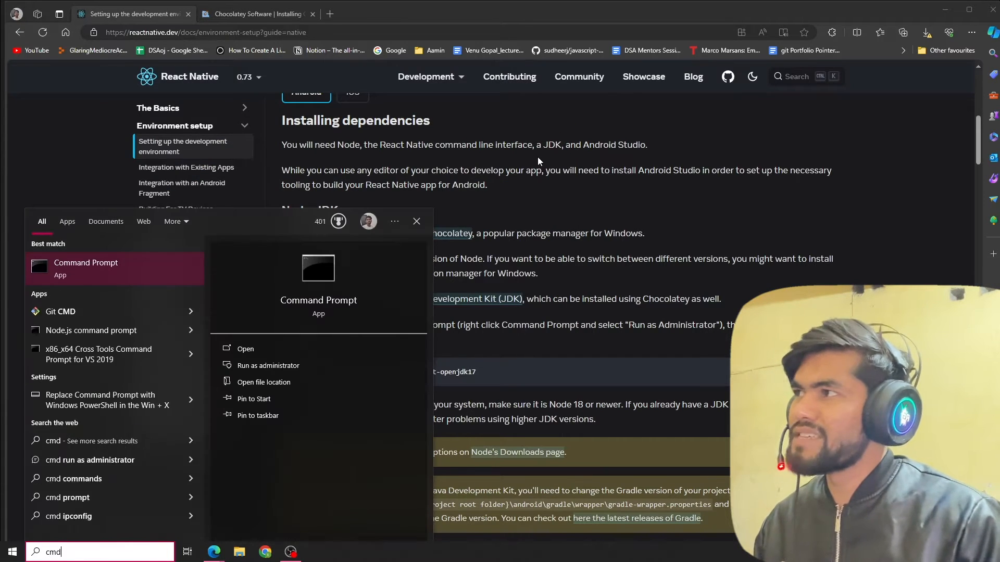
key("Return")
left_click(332, 135)
key("ctrl+v")
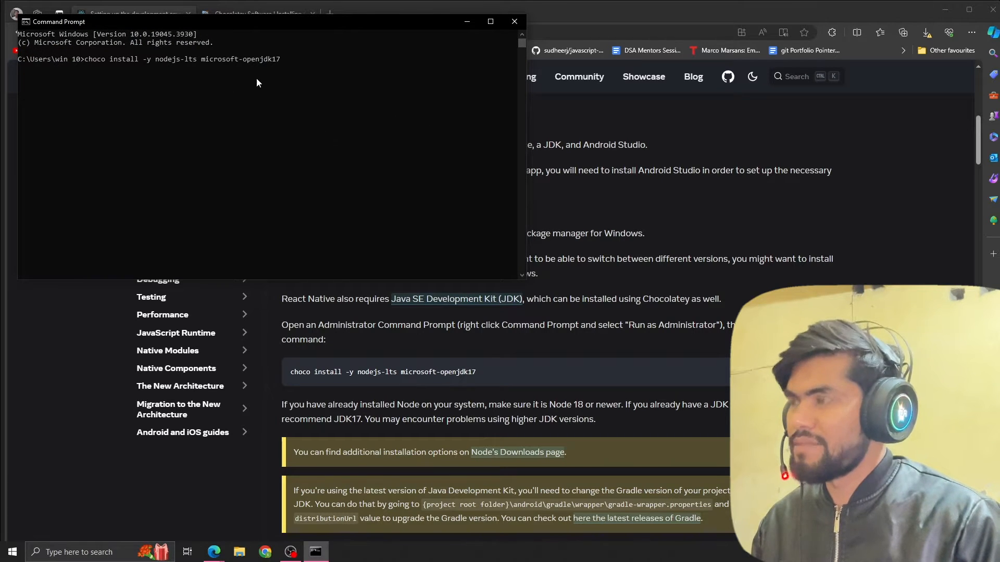
key("Return")
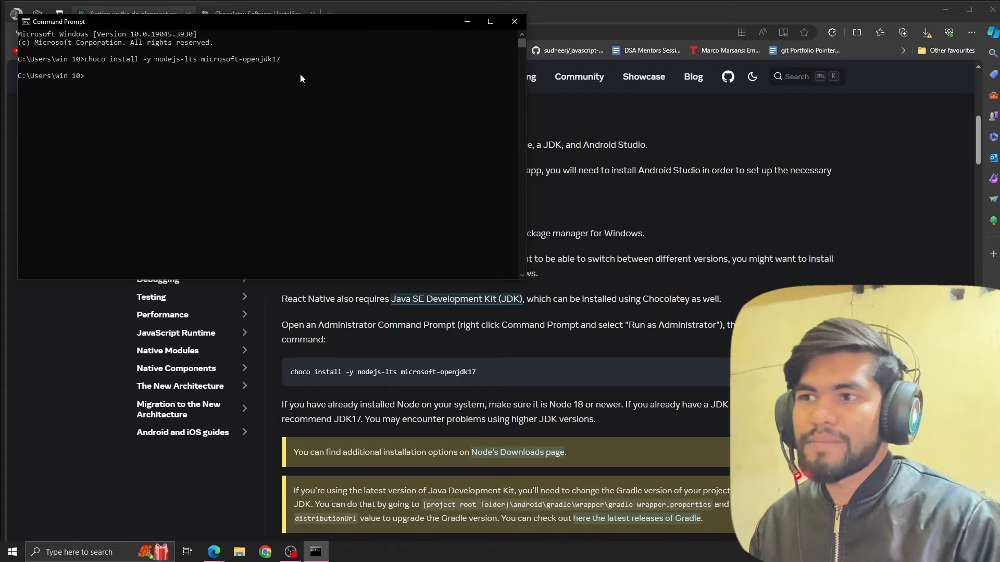
Search the web for "node js" in a new browser tab and open the official Node.js website.
left_click(639, 301)
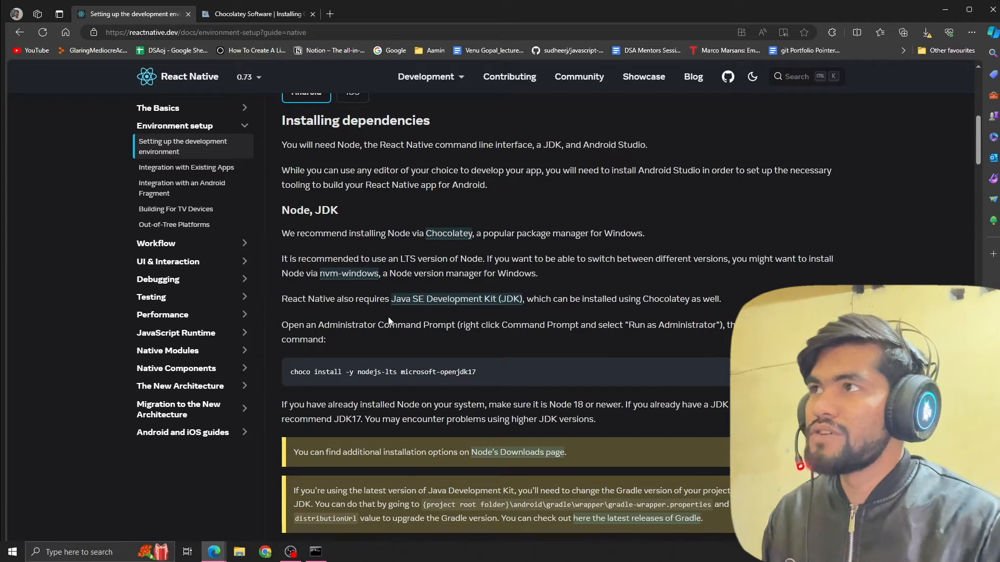
left_click(331, 15)
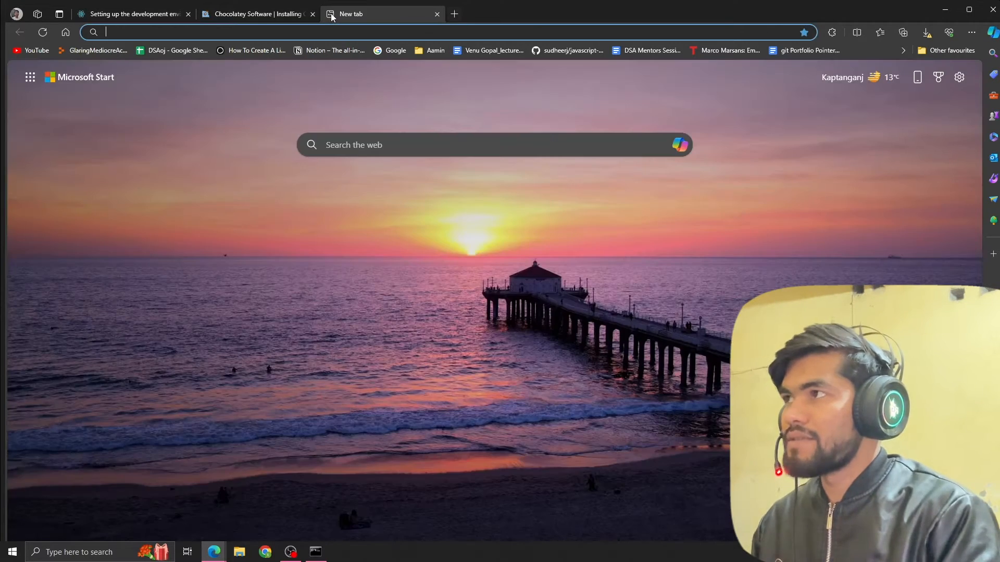
type("node js")
key("Return")
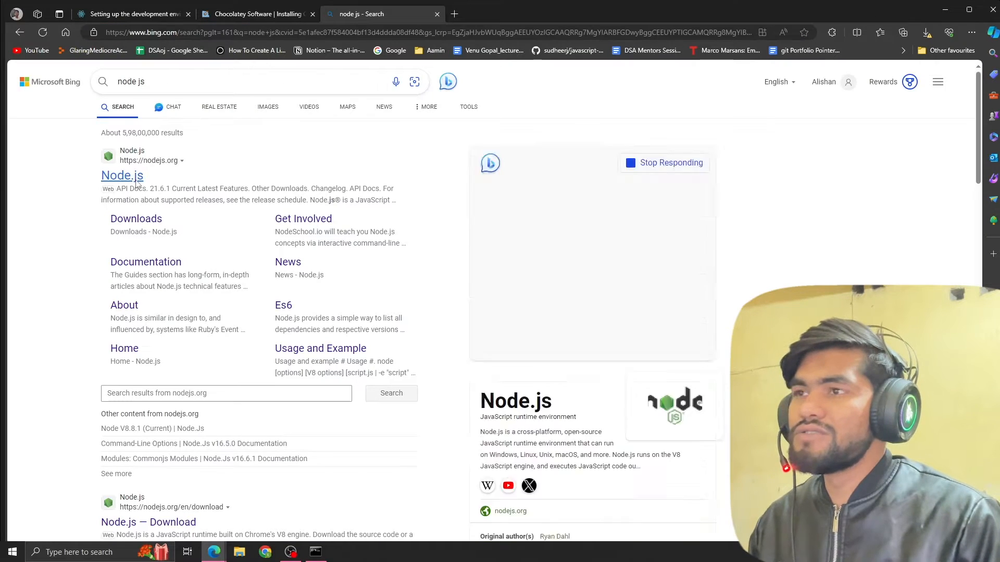
left_click(125, 175)
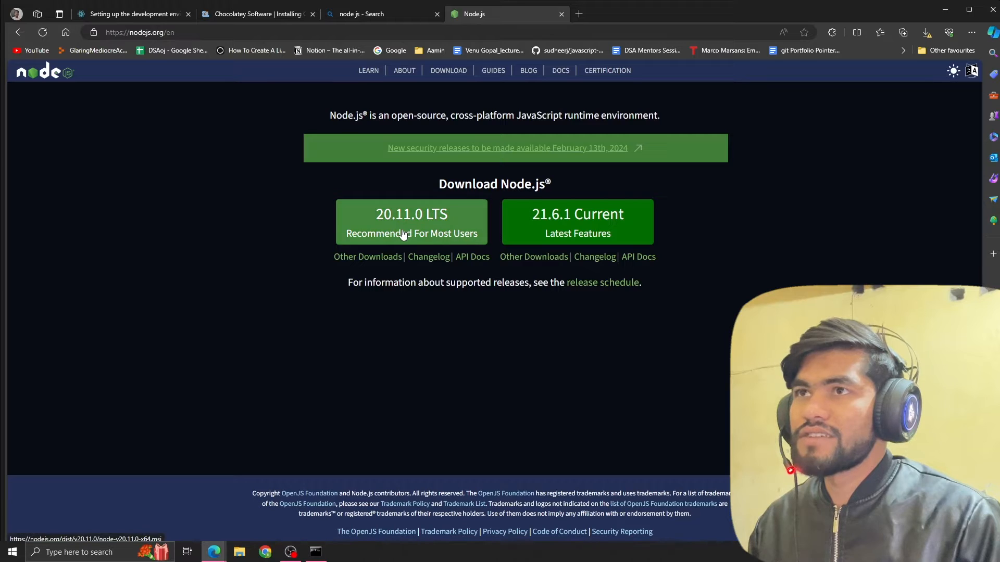
Search the web for "jdk 17" in a new browser tab and open Oracle's Java Downloads page from the results.
left_click(580, 14)
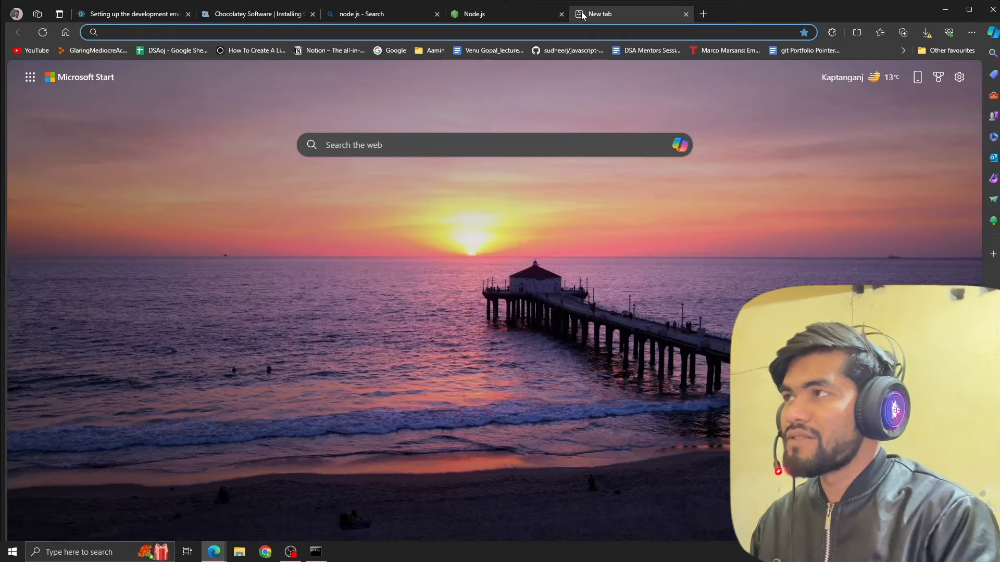
type("jdk ")
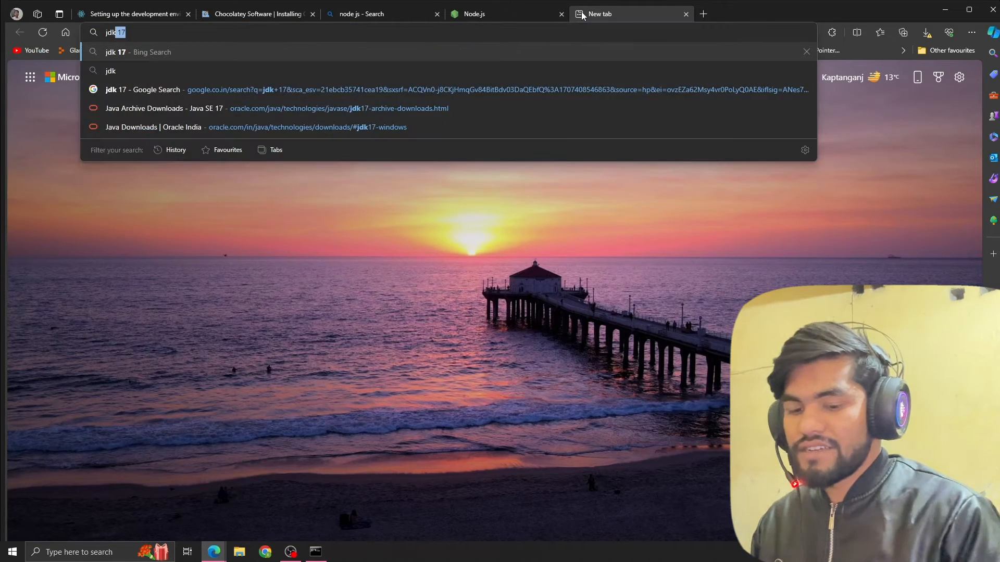
type("17")
key("Return")
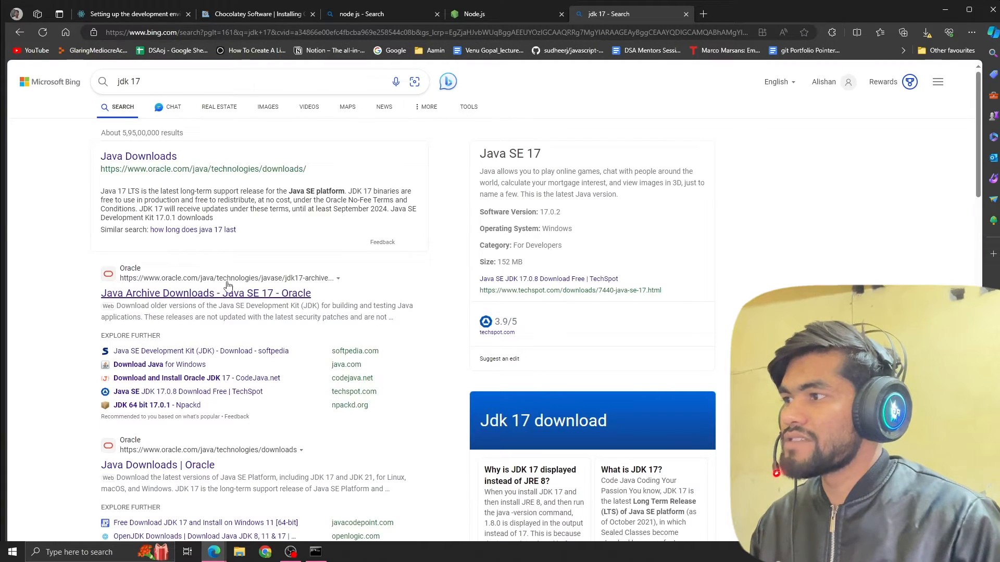
scroll(186, 321, "down", 3)
left_click(147, 320)
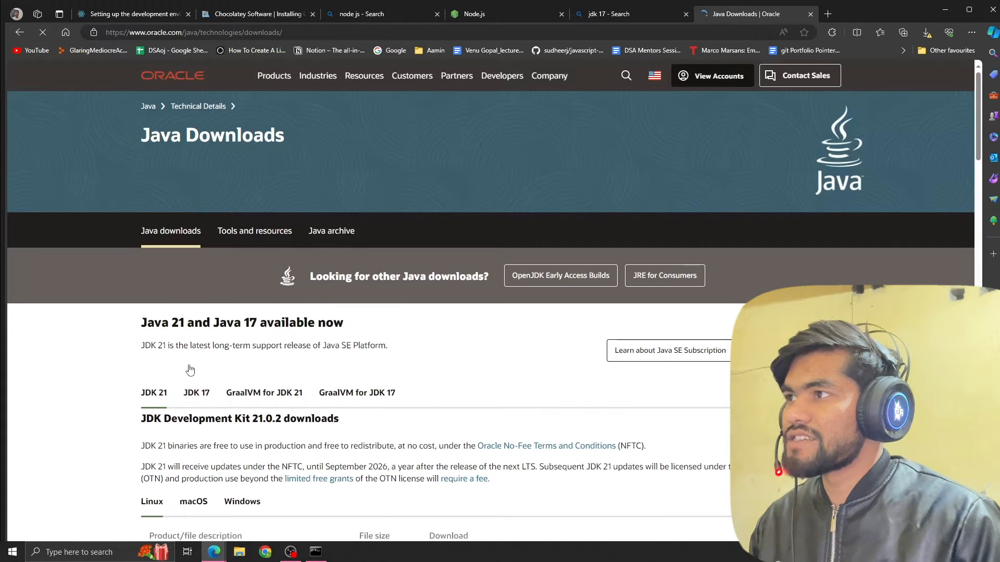
Show the JDK 17 downloads for Windows, highlight the x64 Installer, and open the Downloads folder in File Explorer.
scroll(193, 208, "down", 4)
left_click(196, 178)
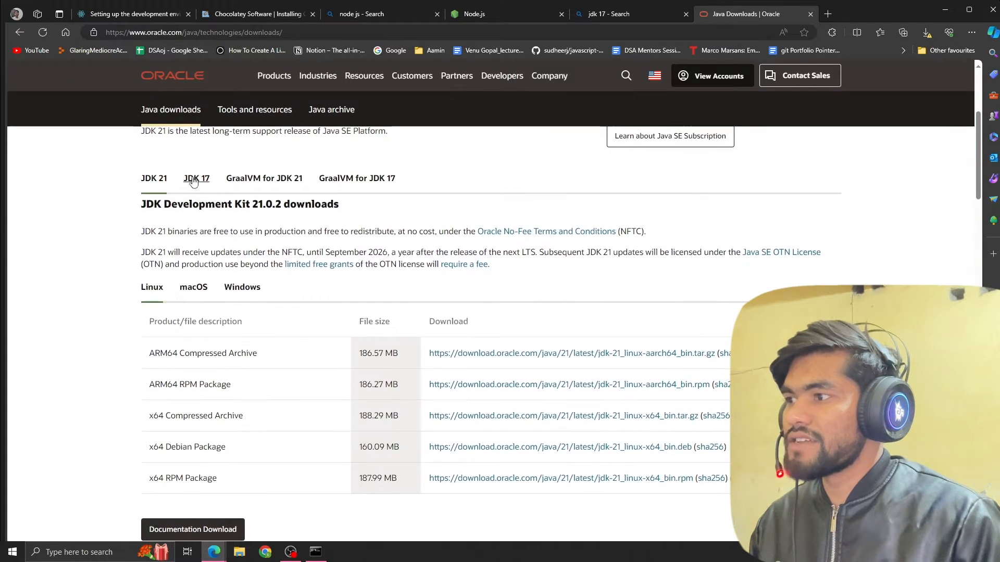
scroll(192, 172, "down", 3)
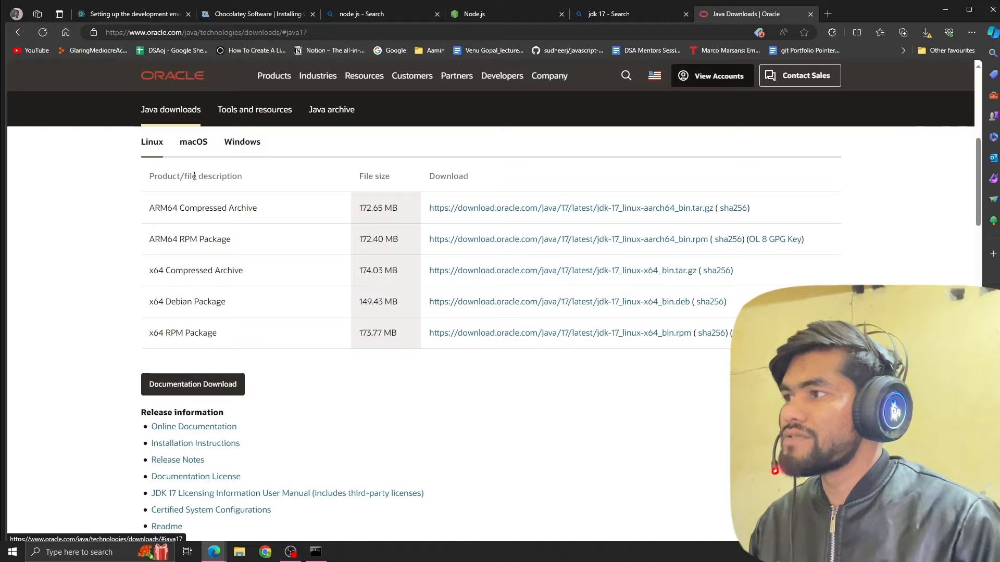
left_click(242, 144)
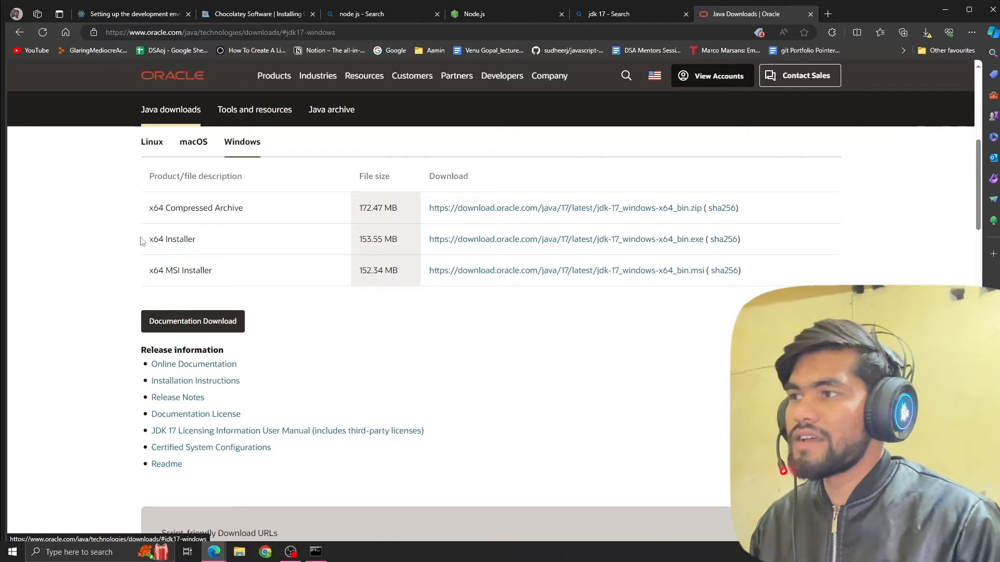
left_click_drag(139, 239, 245, 244)
left_click(333, 240)
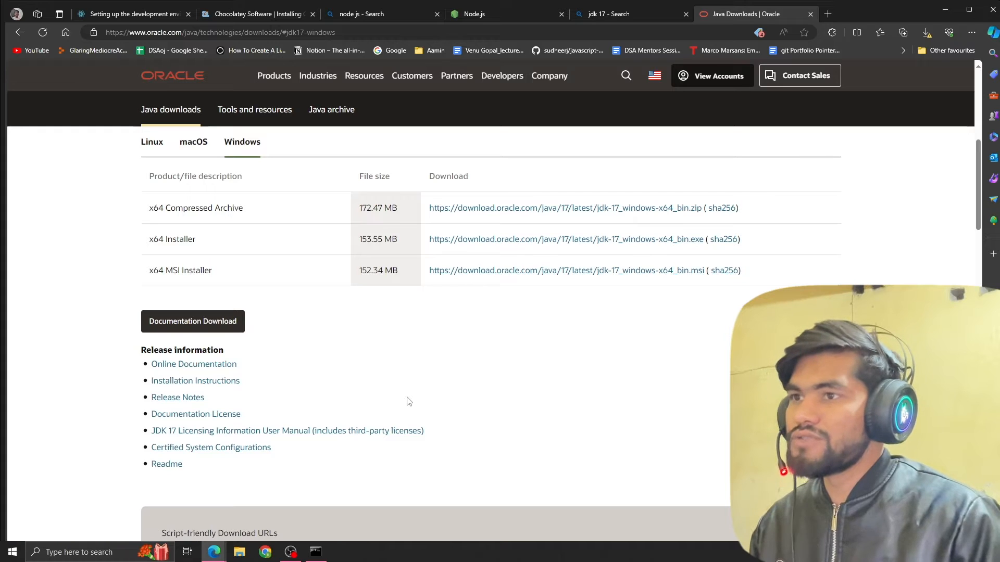
key("super+e")
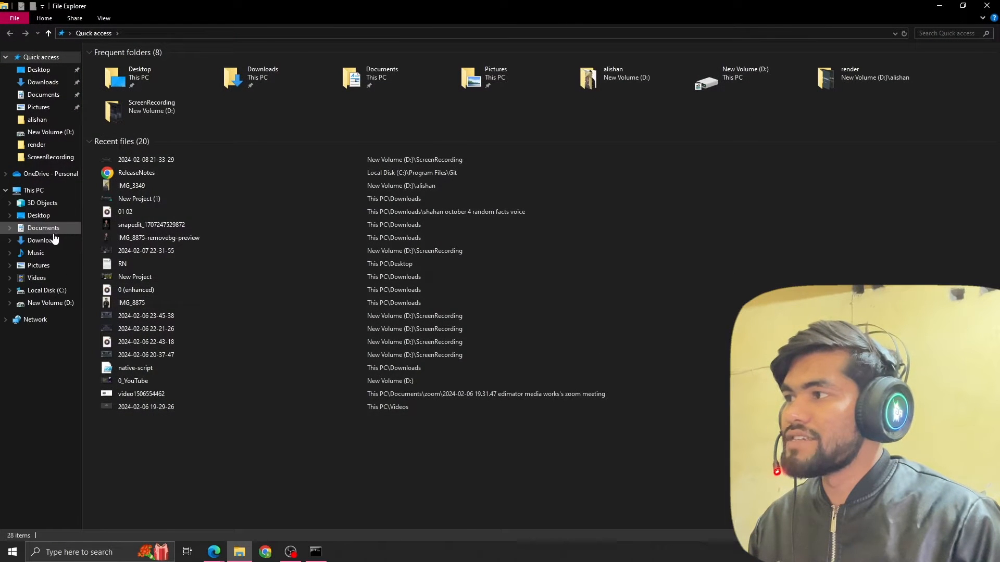
left_click(43, 240)
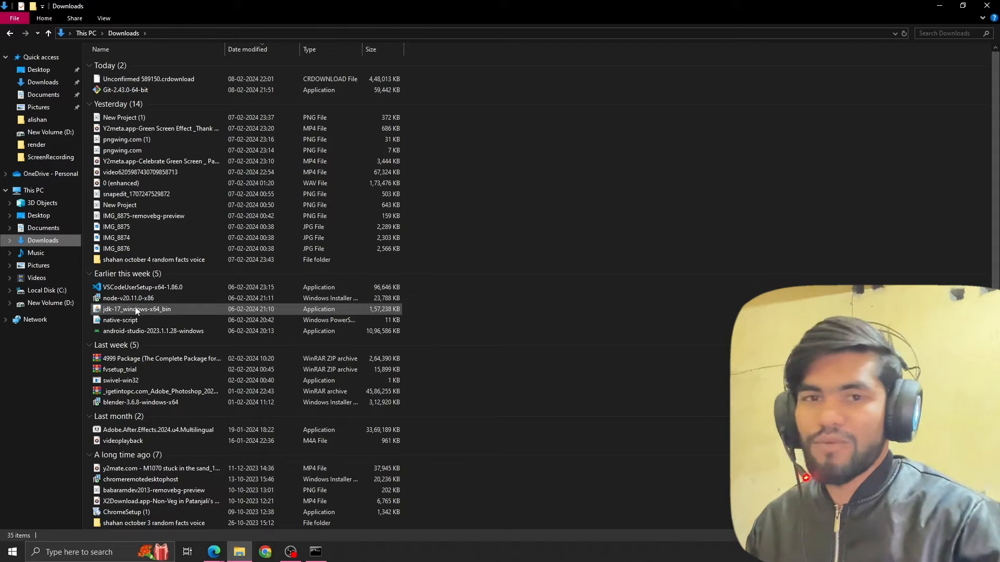
Open the system environment variables settings and open the system variable Path for editing.
key("super")
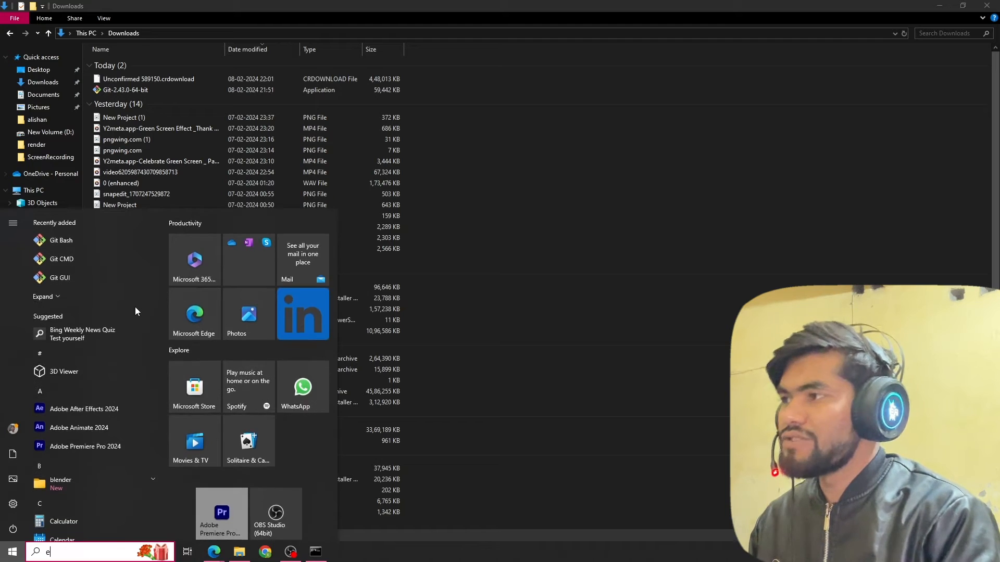
type("env")
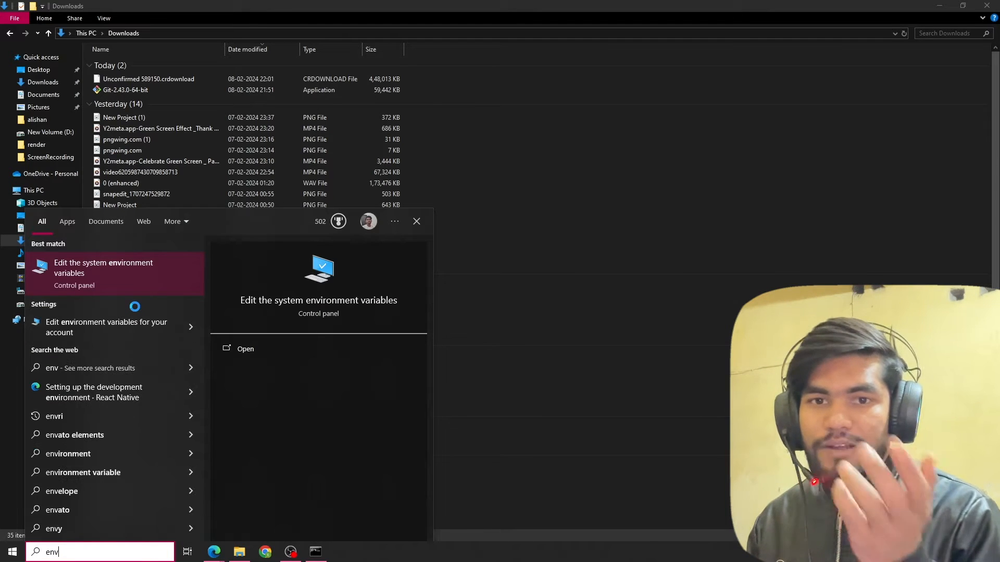
key("Return")
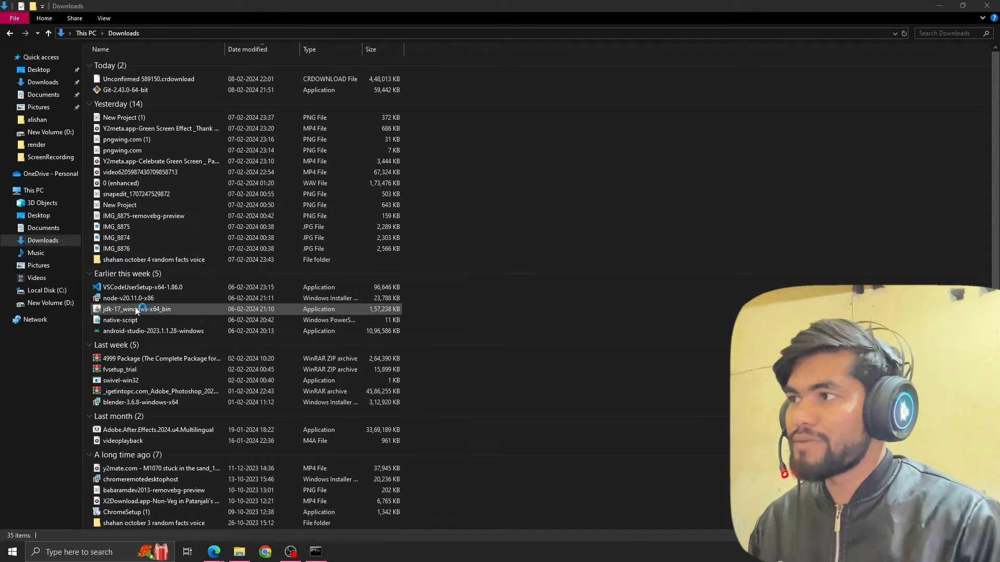
left_click(186, 231)
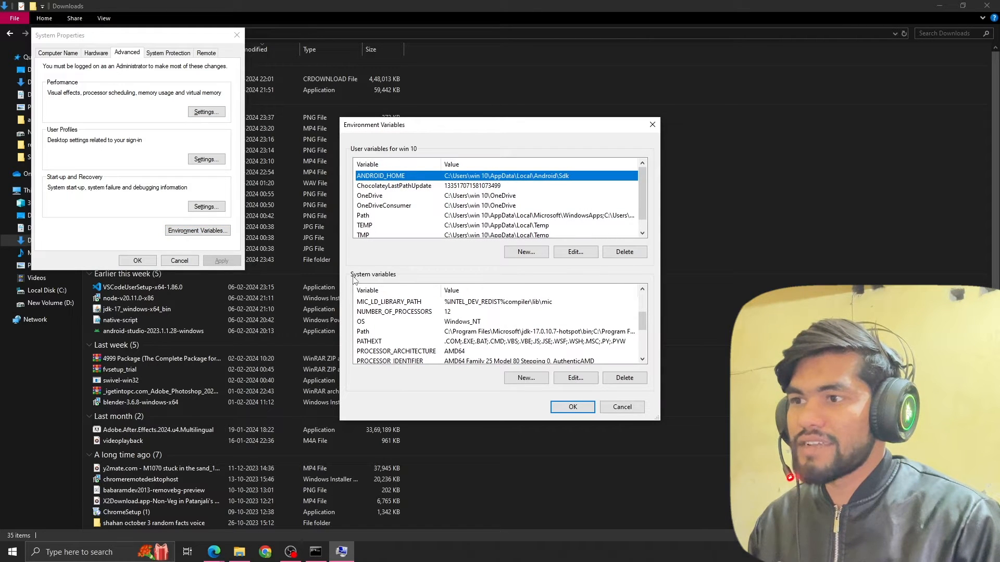
double_click(409, 334)
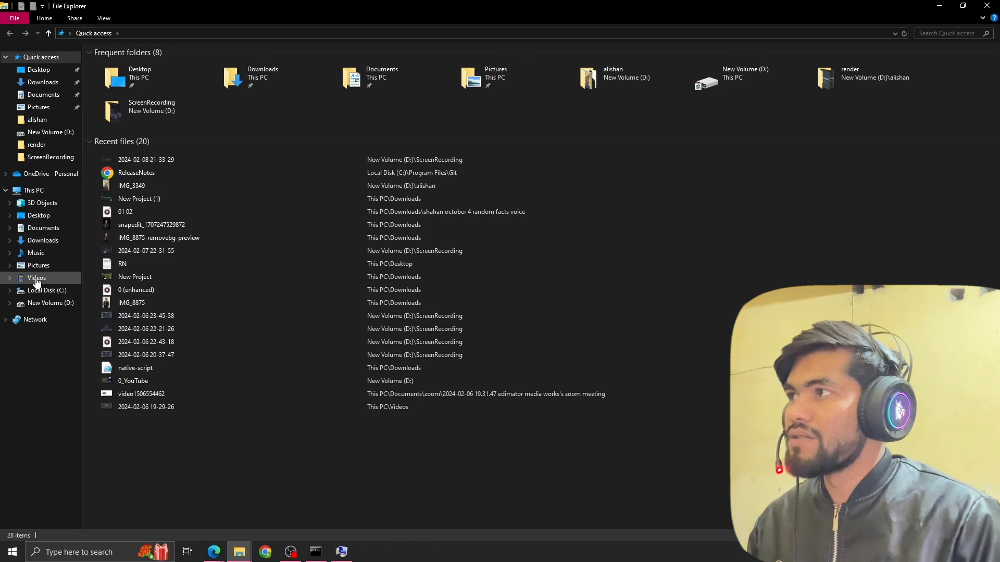
Open C:\Program Files\nodejs in File Explorer, select its folder path, and return to the Path variable editor.
left_click(39, 294)
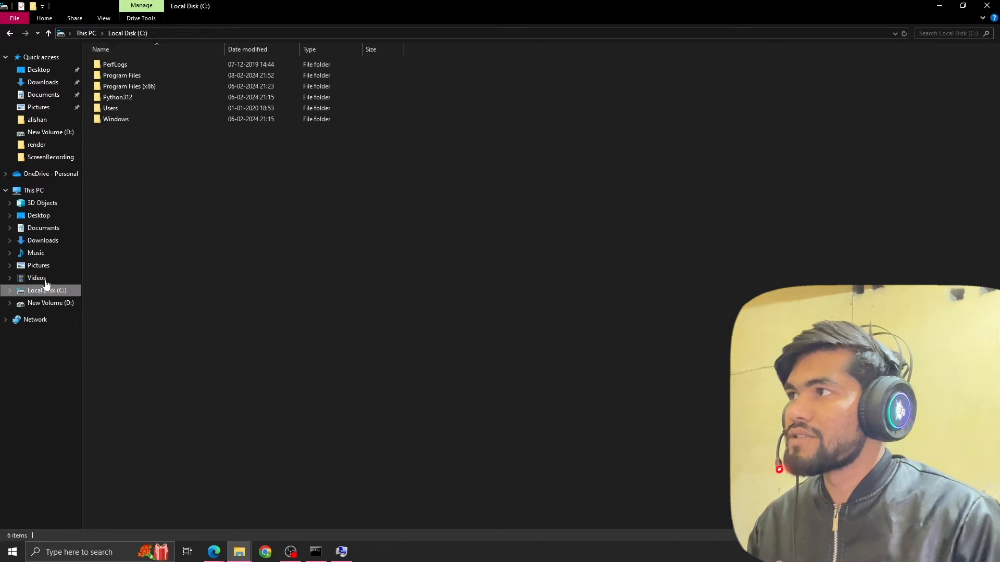
double_click(141, 72)
left_click(139, 177)
key("n")
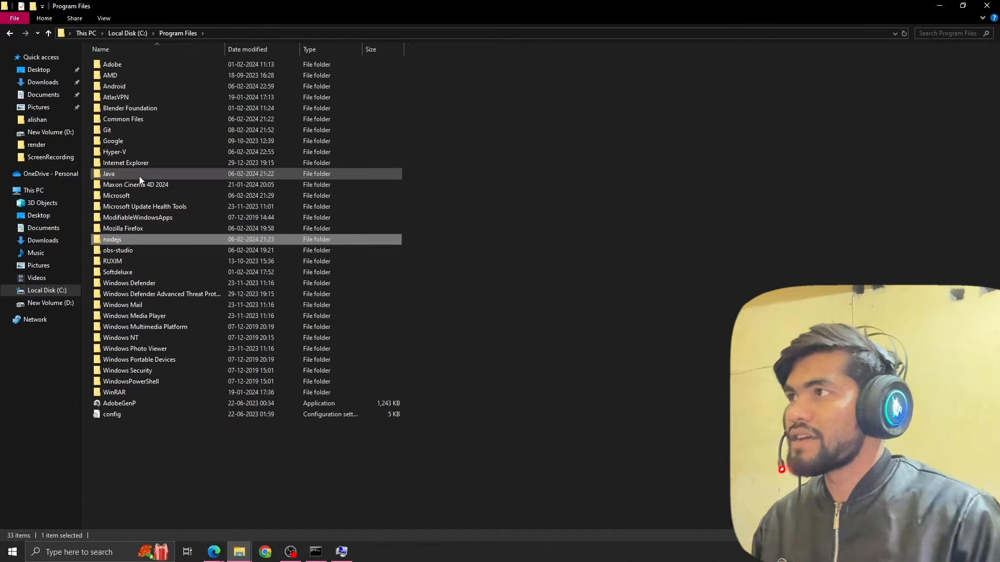
key("Return")
left_click(256, 33)
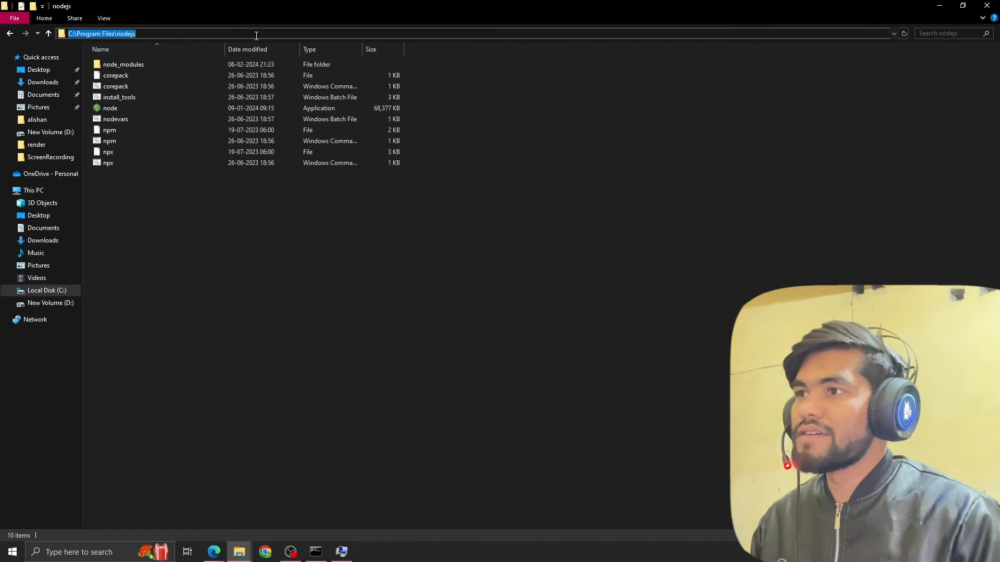
key("alt+Tab")
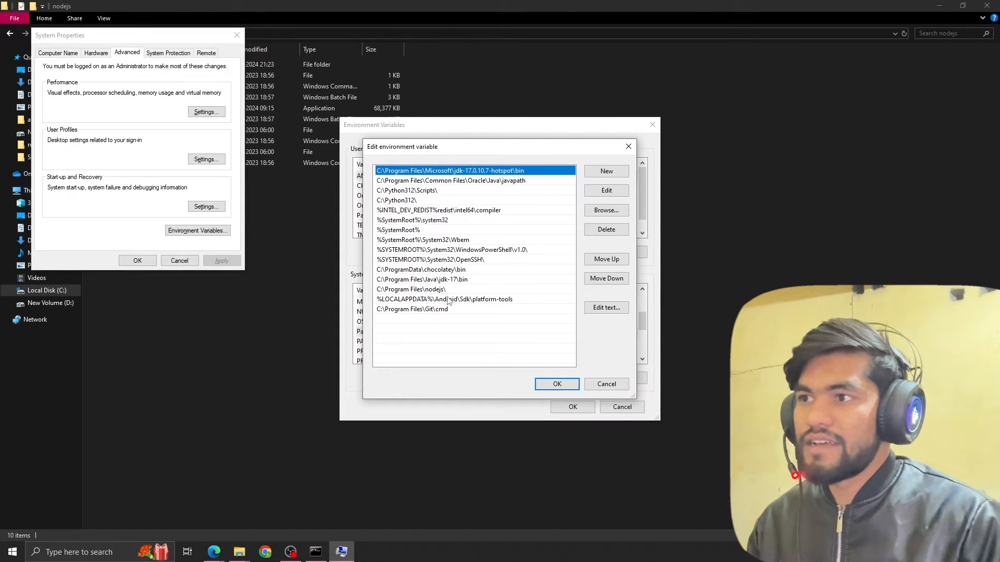
Open C:\Program Files\Java\jdk-17\bin in File Explorer, select its folder path, and return to the Path variable editor.
key("alt+Tab")
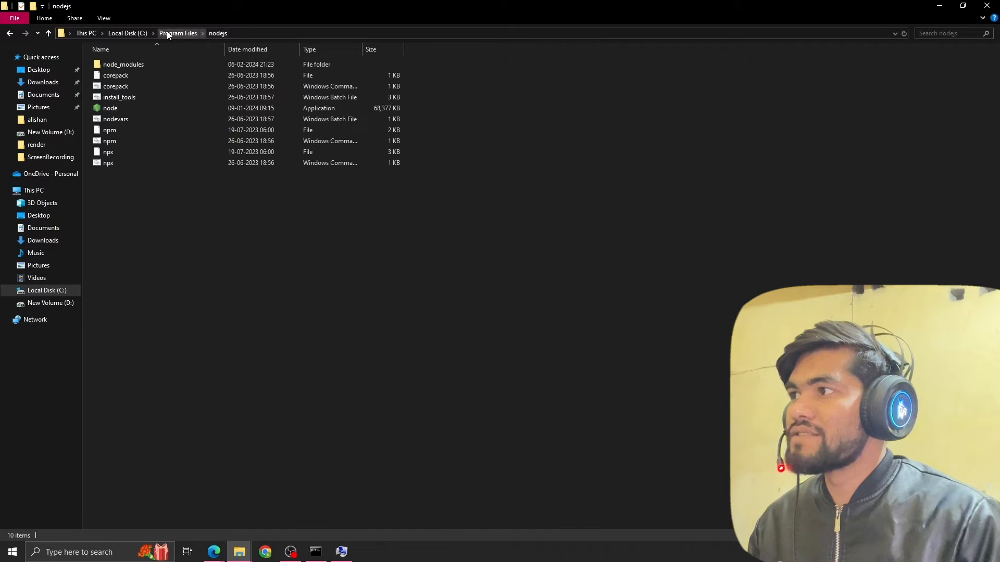
left_click(172, 33)
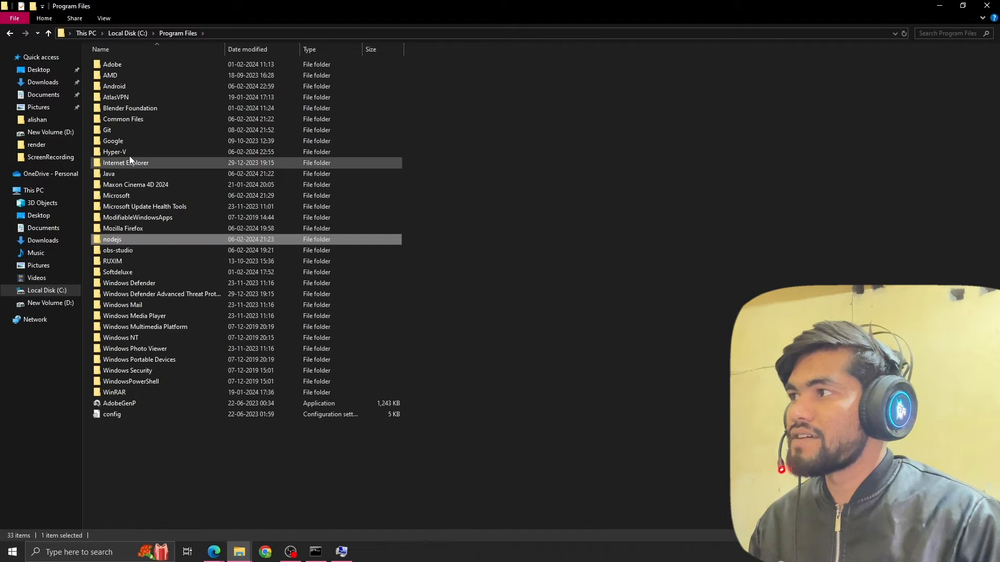
double_click(120, 175)
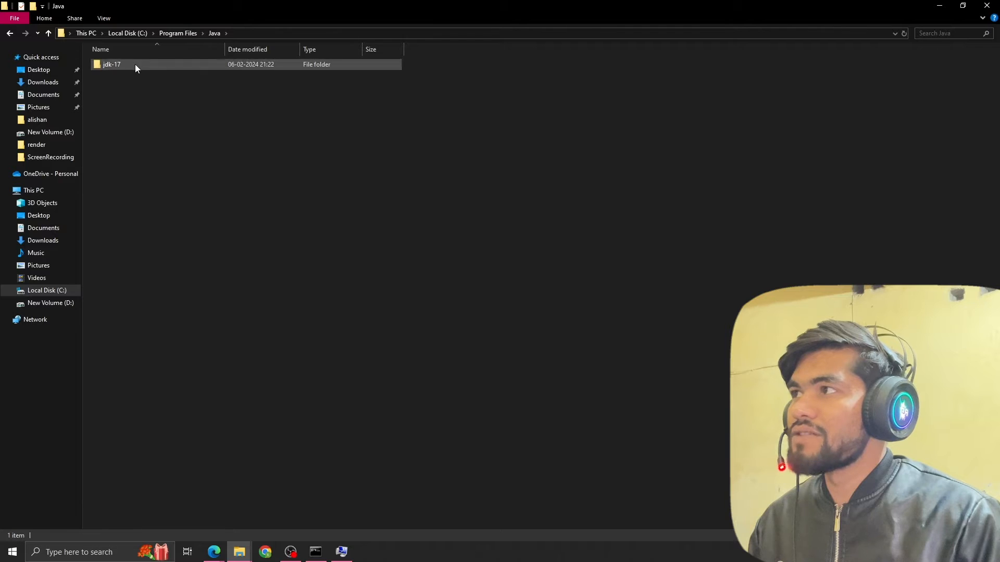
double_click(135, 65)
double_click(136, 64)
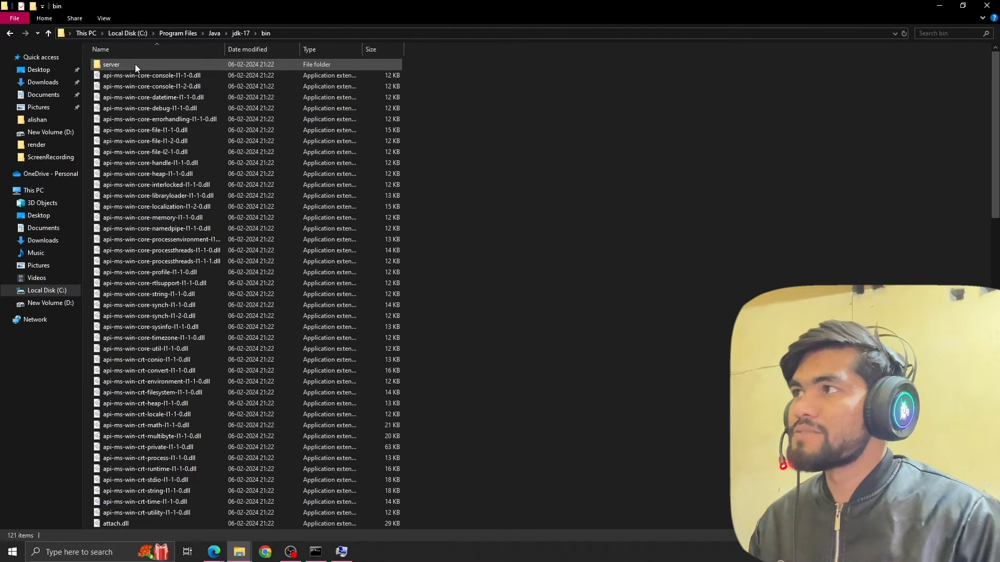
left_click(328, 33)
key("alt+Tab")
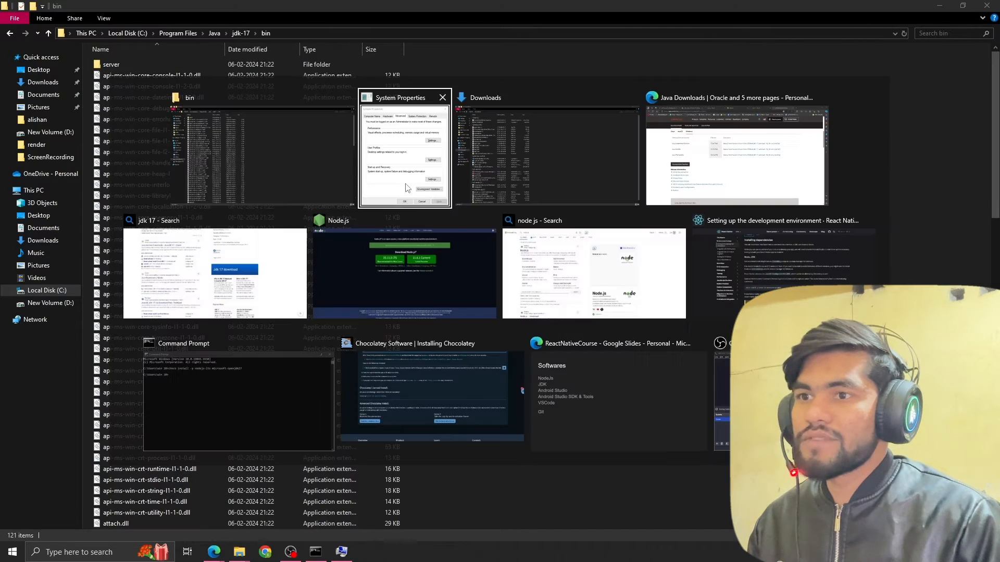
Start a new blank entry in the Path variable, and accept and close the environment variable and System Properties dialogs.
left_click(607, 171)
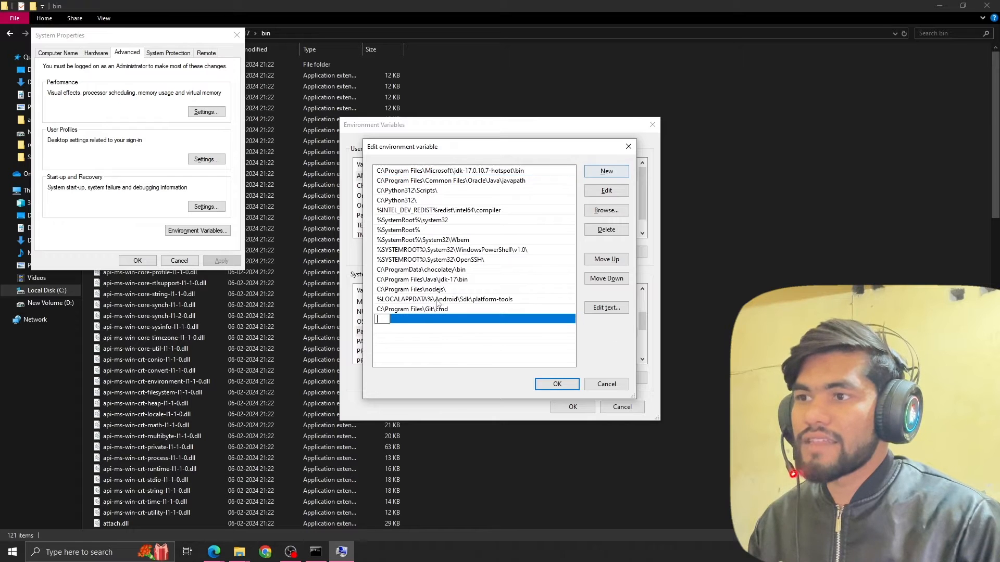
left_click(557, 384)
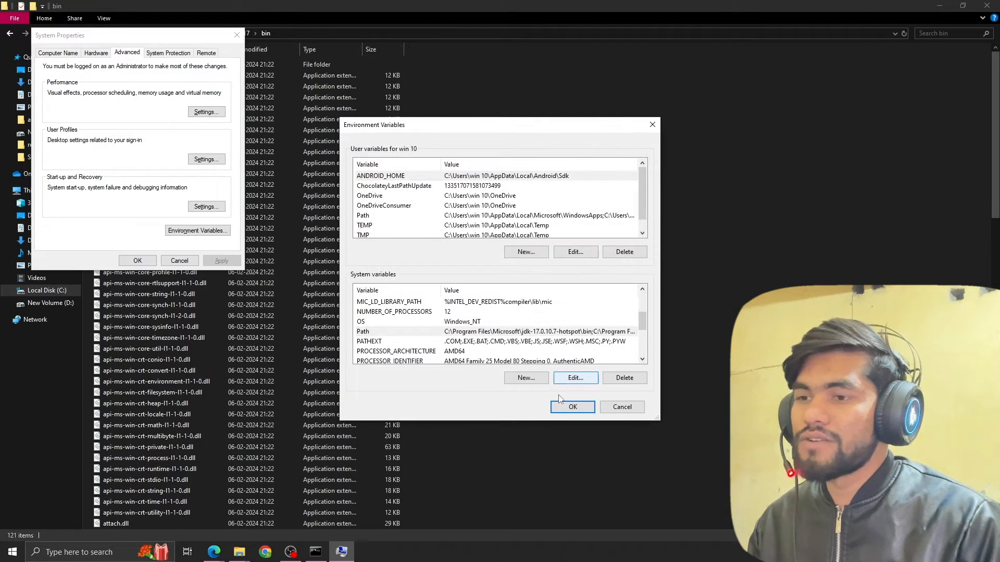
left_click(569, 409)
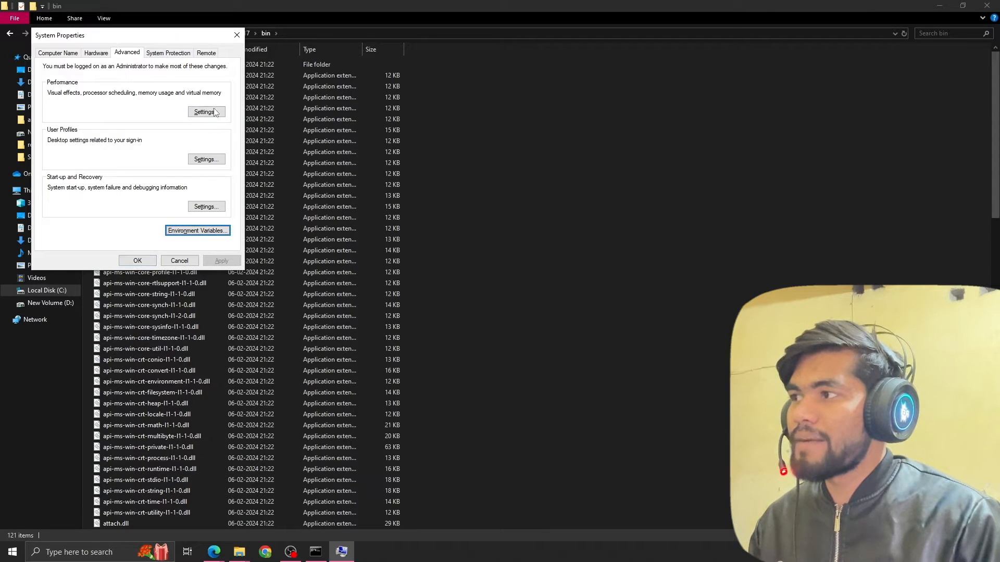
left_click(136, 260)
Close the open File Explorer windows to return to the browser.
left_click(987, 5)
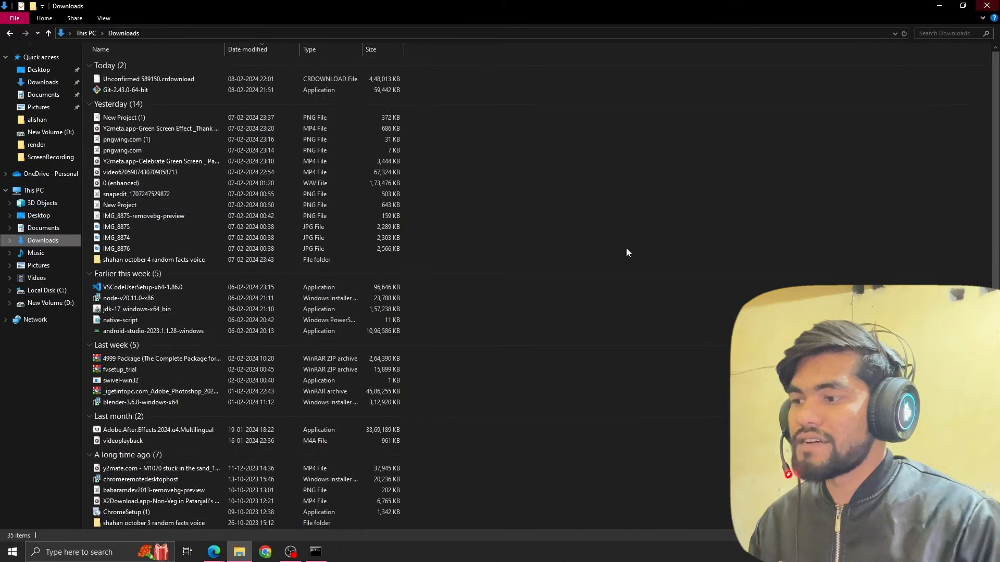
right_click(239, 554)
left_click(246, 530)
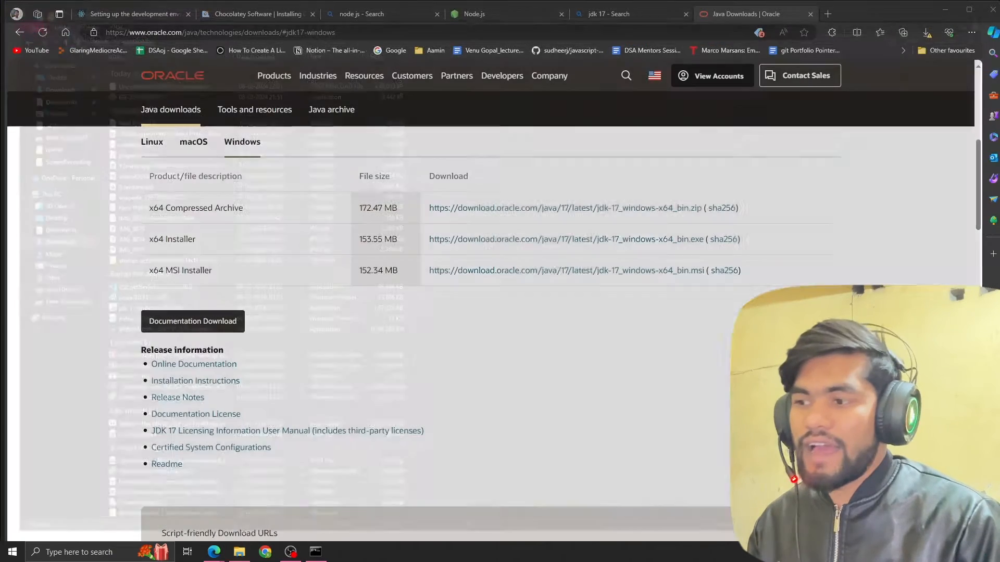
Run node -v and java --version in Command Prompt to check the installed Node.js and Java versions.
left_click(316, 553)
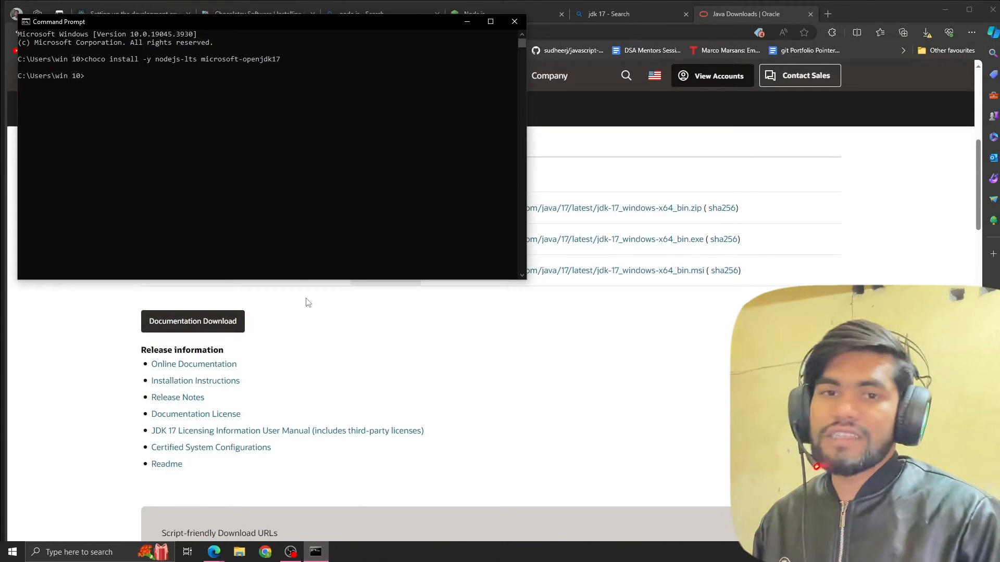
type("no")
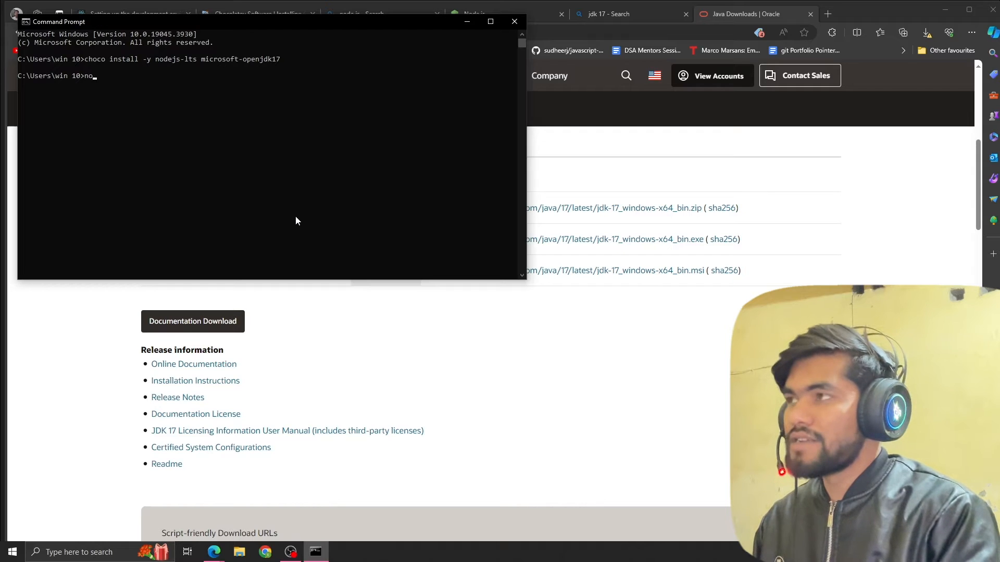
type("de -v")
key("Return")
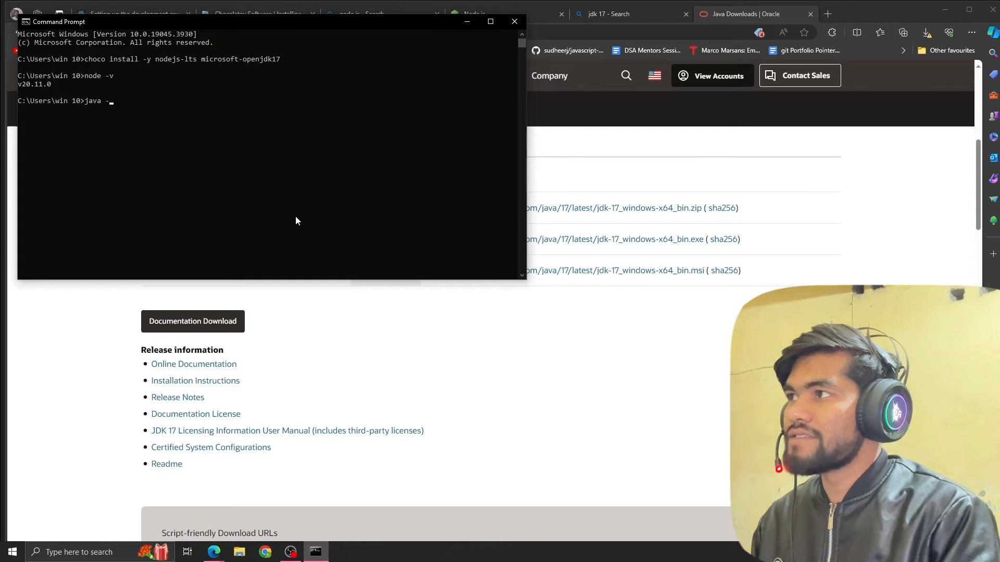
type("java --version")
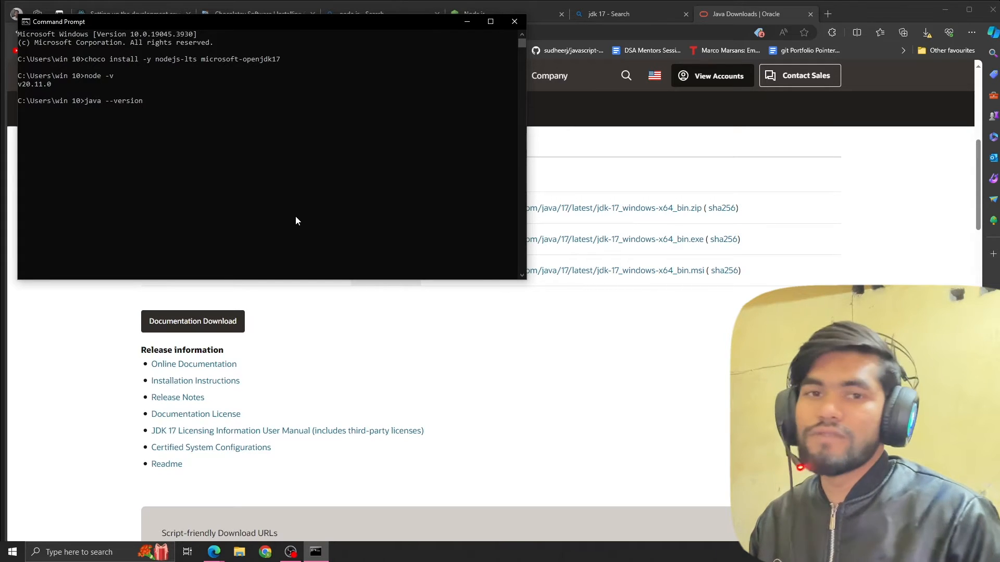
key("Return")
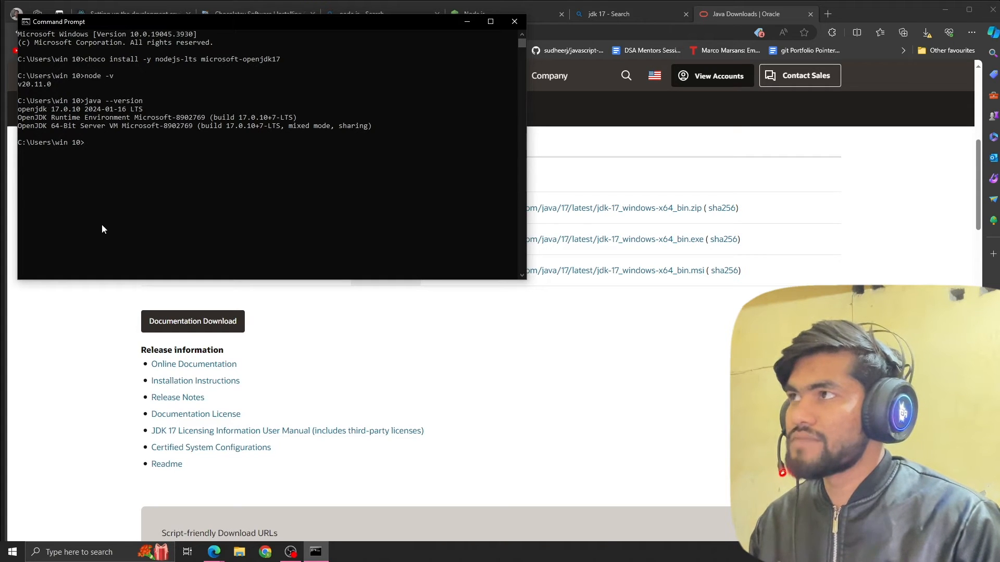
Switch back to the React Native environment setup guide in the browser.
left_click(20, 348)
left_click(150, 14)
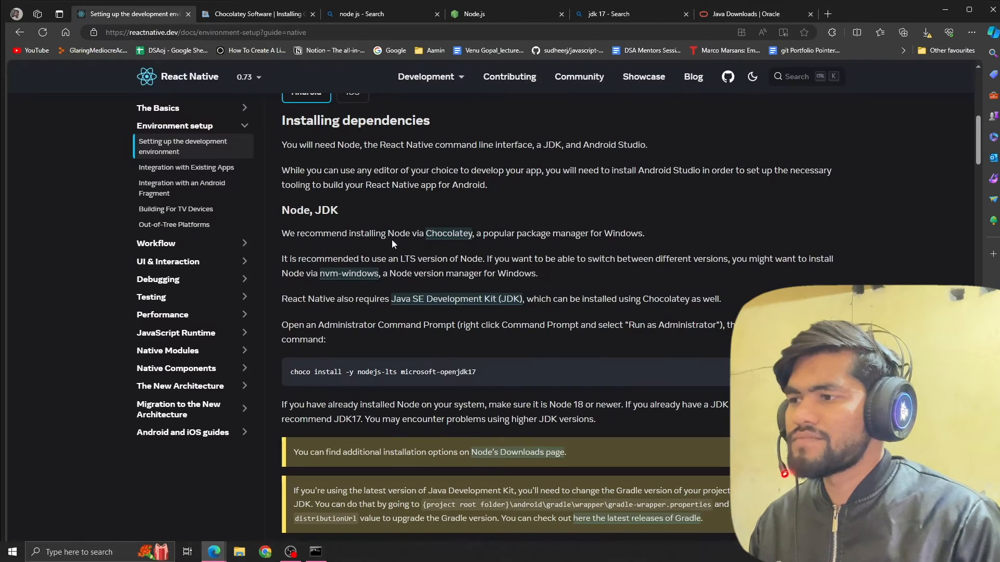
Open the guide's Android Studio download link, agree to the terms, download Hedgehog 2023.1.1 Patch 2 for Windows, and return to the guide.
scroll(438, 272, "down", 8)
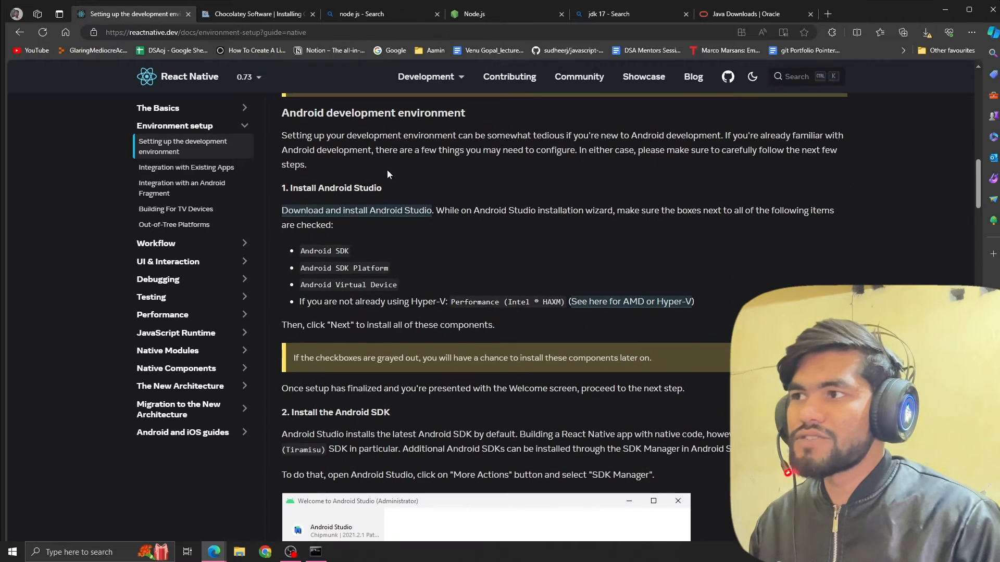
left_click(351, 211)
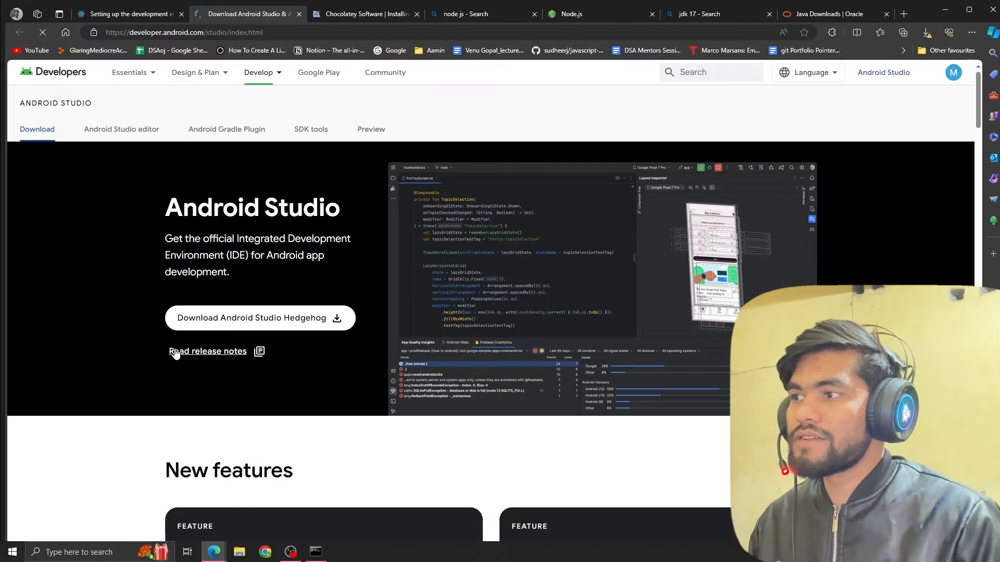
left_click(264, 318)
scroll(162, 482, "down", 20)
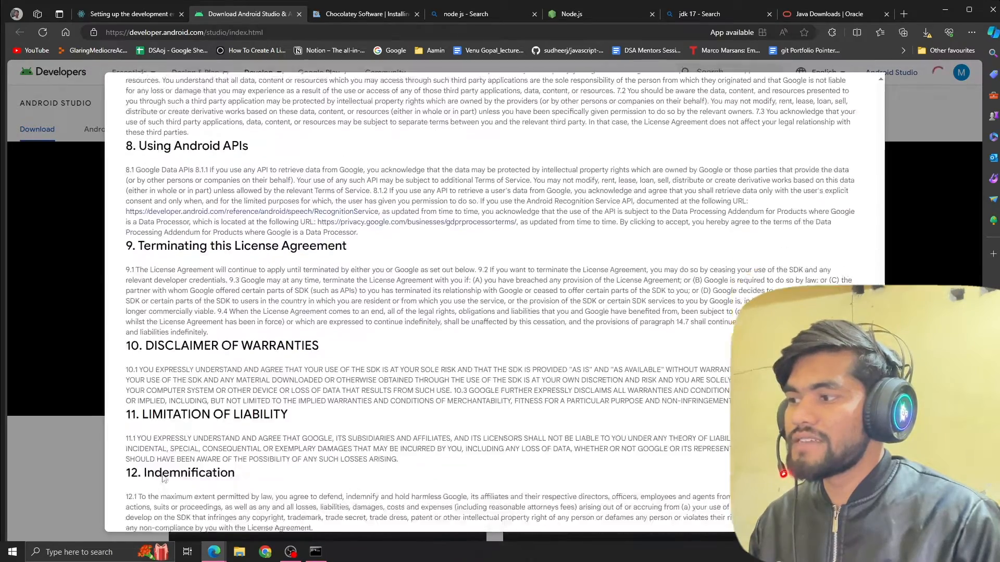
left_click(130, 441)
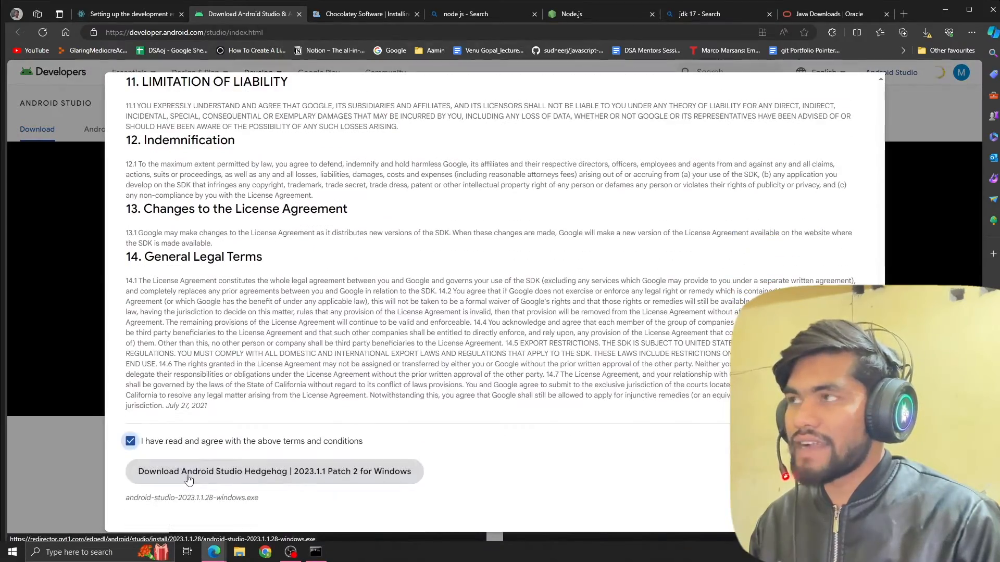
left_click(188, 474)
left_click(156, 14)
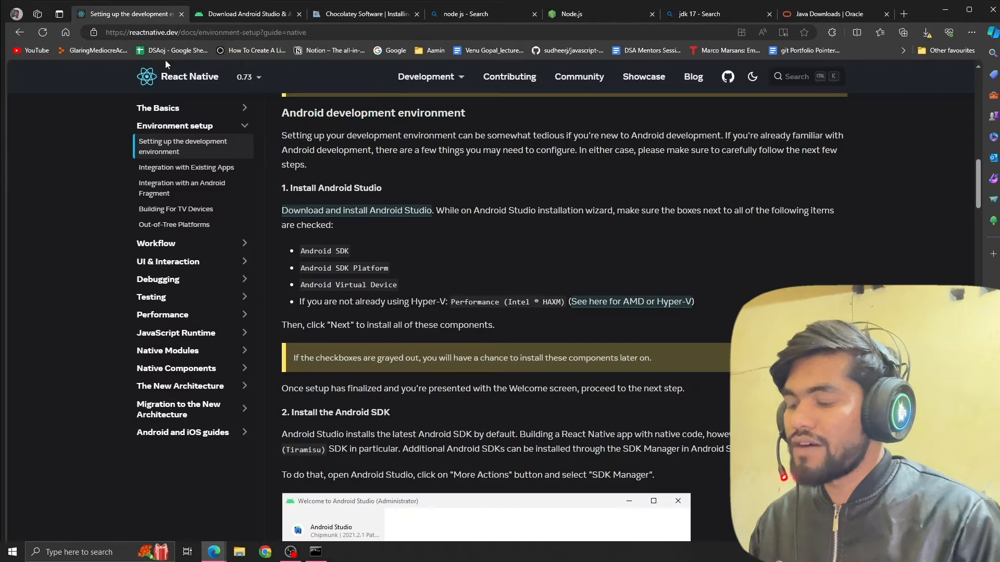
Locate the android-studio-2023.1.1.28-windows installer in the Downloads folder, and return to the setup guide in the browser.
left_click(239, 552)
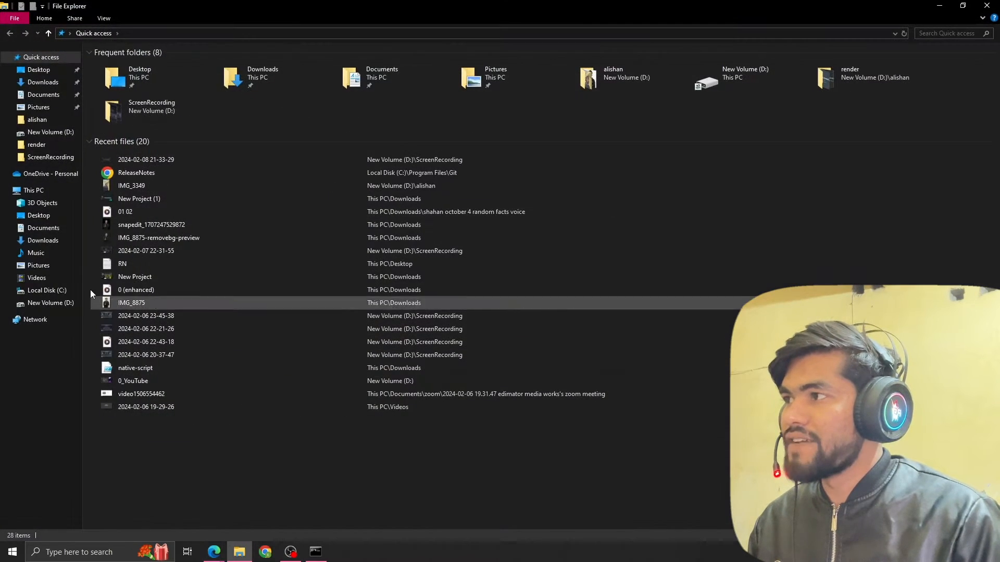
left_click(37, 241)
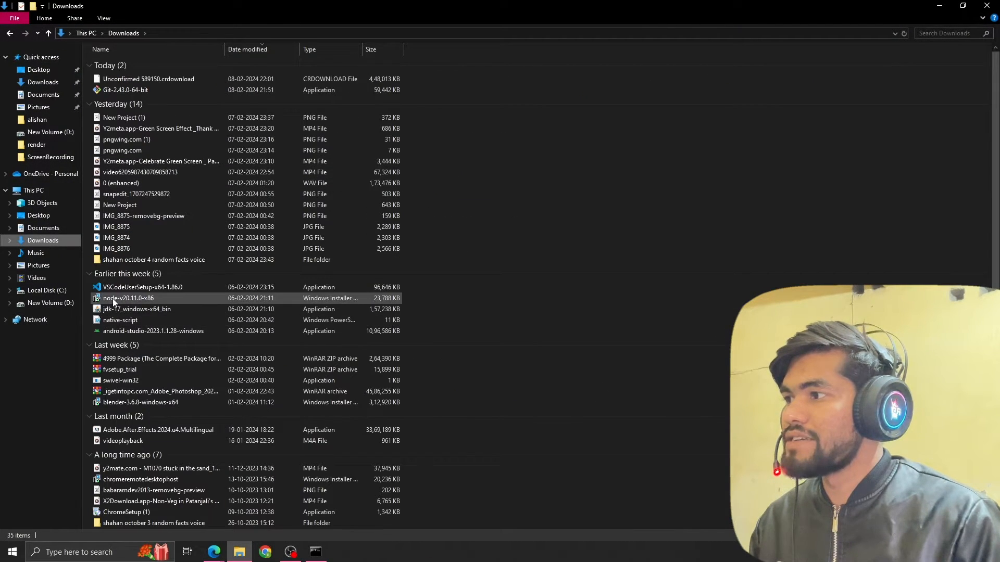
left_click(115, 330)
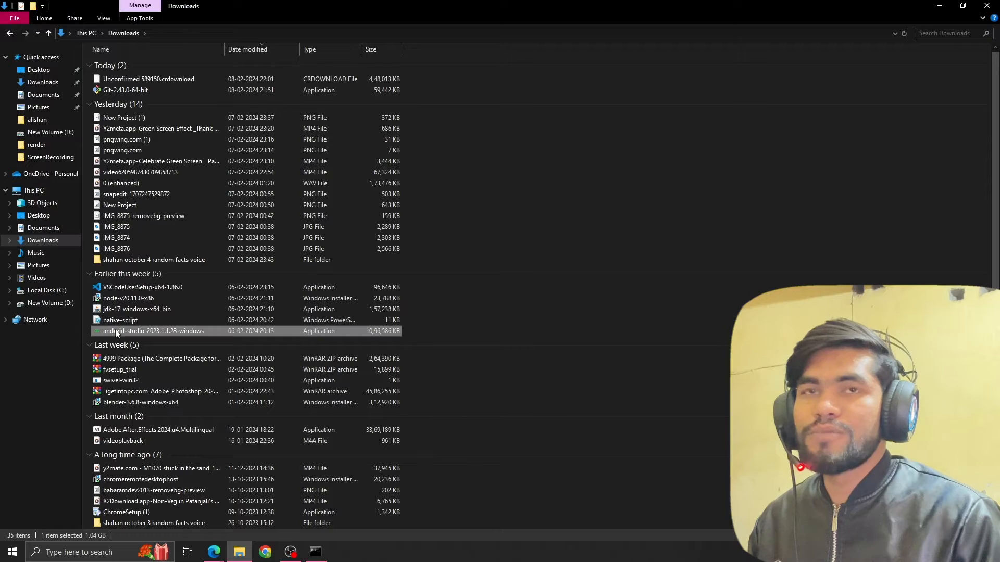
left_click(963, 6)
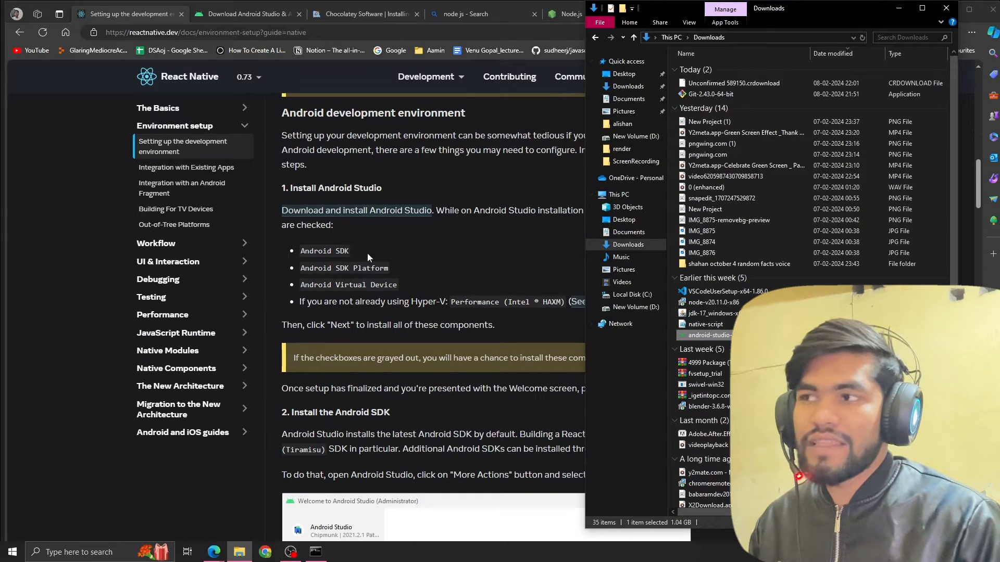
left_click(396, 251)
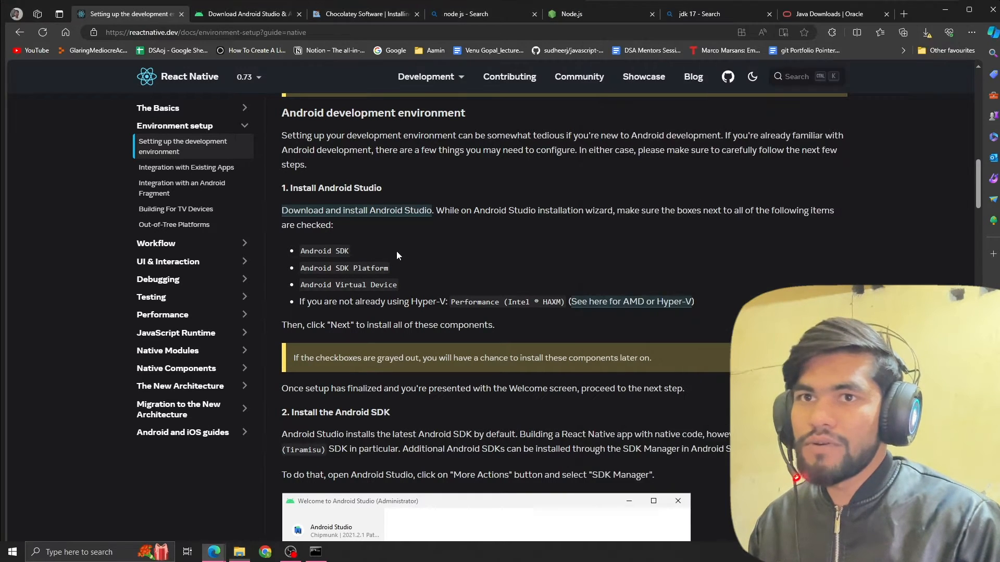
Examine which Android Studio components the guide requires: Android SDK, Android SDK Platform, Android Virtual Device and the Hyper-V/HAXM option.
left_click_drag(300, 252, 384, 284)
left_click(310, 249)
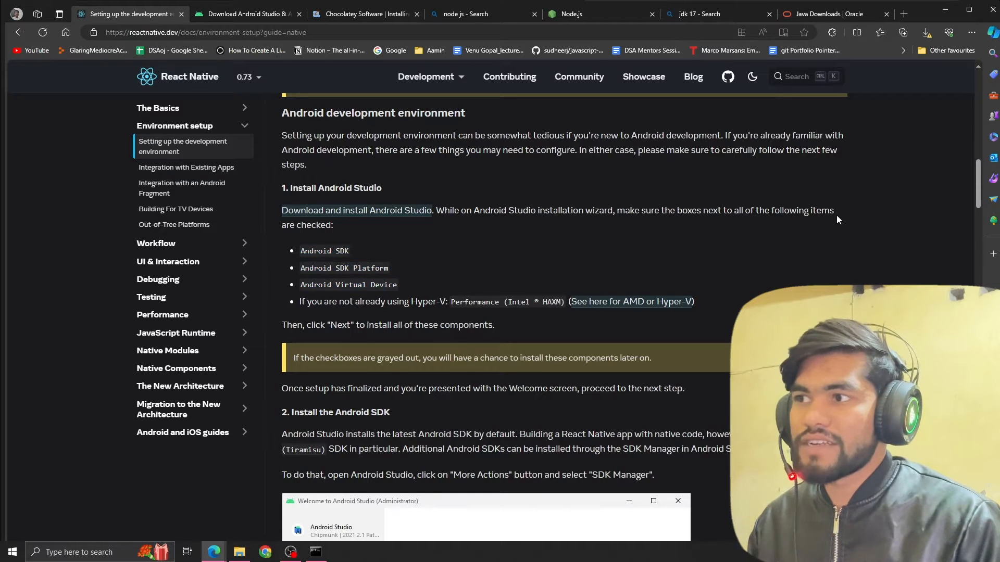
double_click(342, 251)
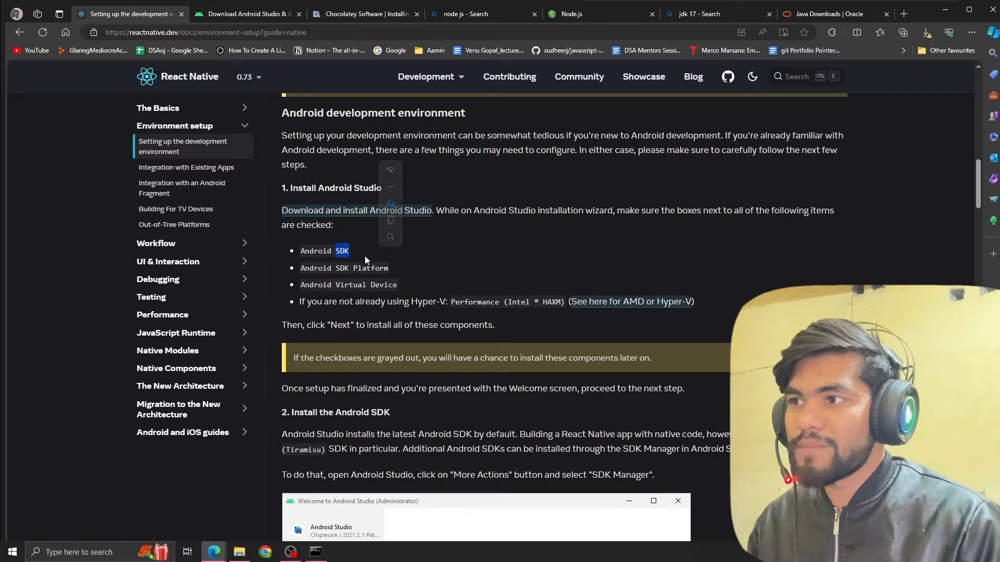
left_click_drag(310, 268, 401, 279)
left_click_drag(305, 285, 375, 285)
left_click(441, 282)
scroll(463, 273, "down", 3)
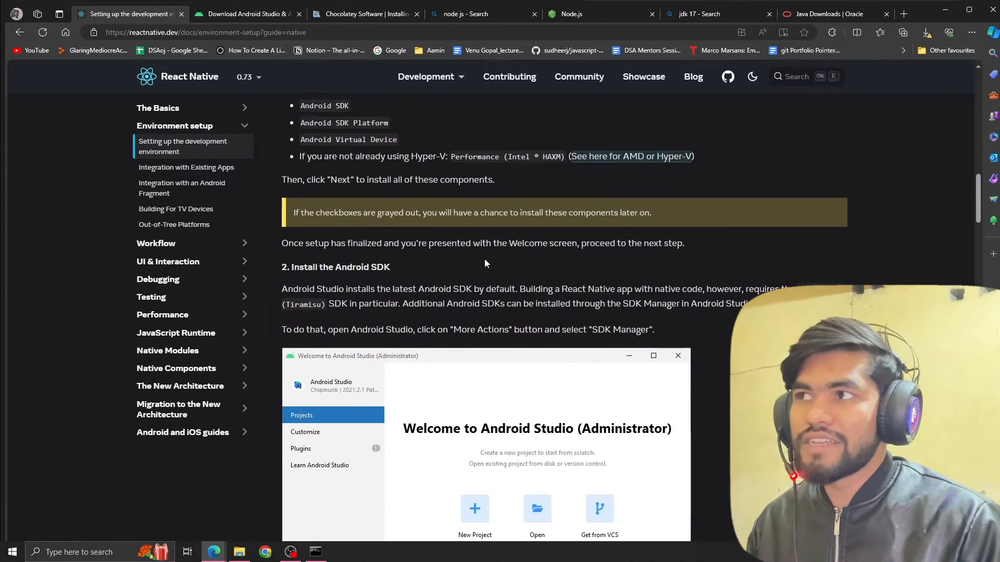
scroll(469, 256, "up", 1)
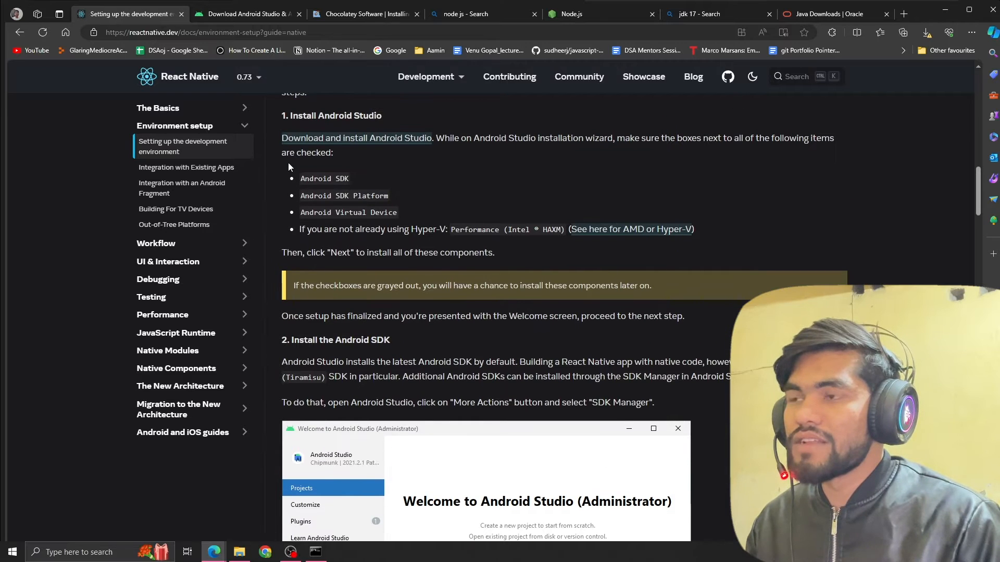
left_click_drag(288, 163, 400, 213)
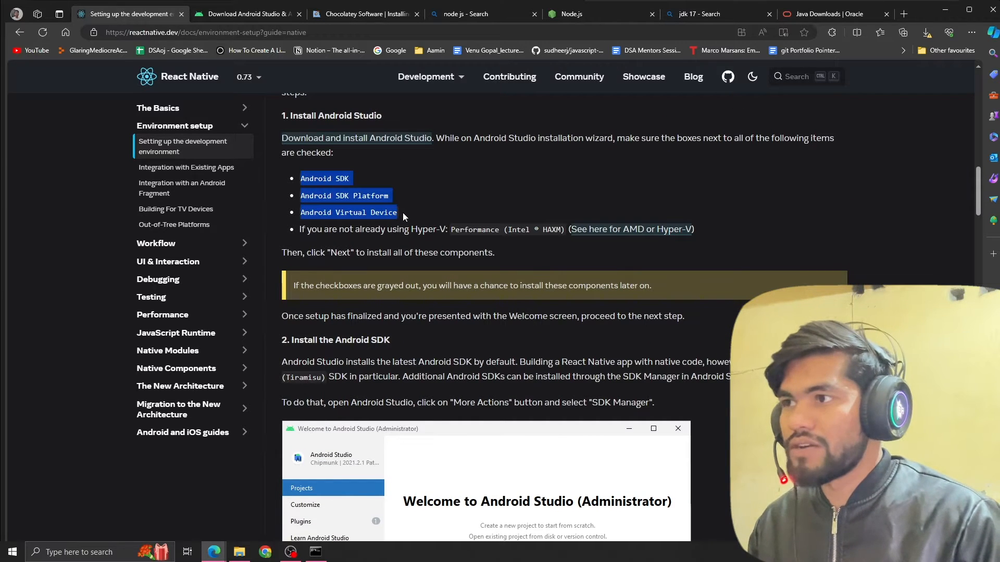
left_click(418, 224)
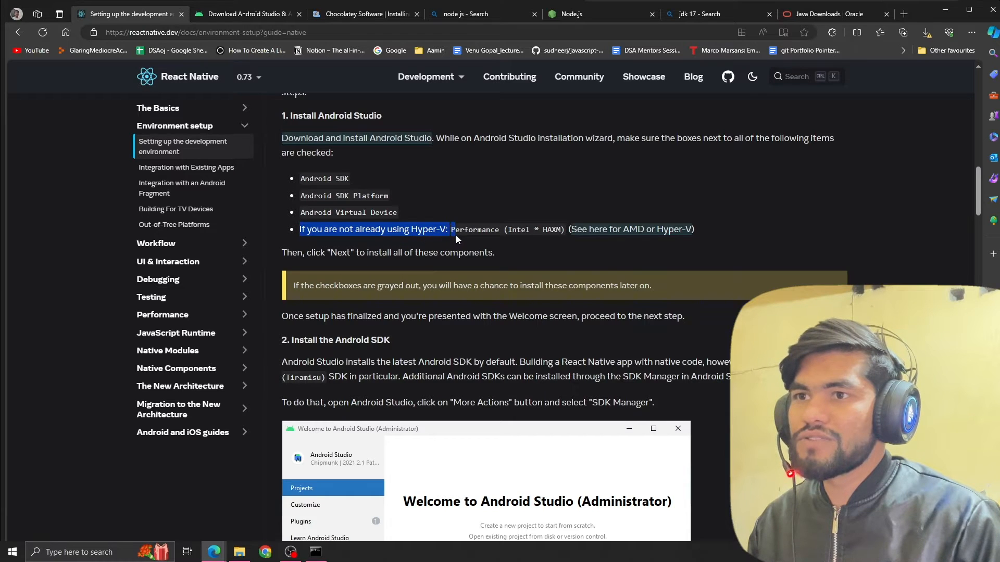
left_click_drag(455, 235, 464, 245)
left_click(584, 245)
Open the guide's linked article for AMD or Hyper-V and examine the processor and Windows feature requirements.
left_click(657, 234, "ctrl")
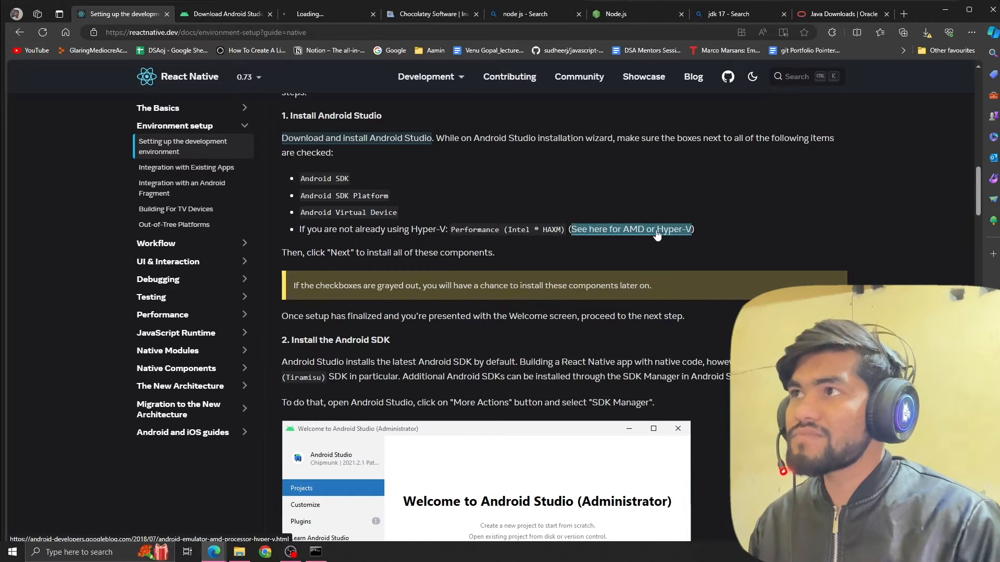
left_click(304, 16)
scroll(370, 245, "down", 5)
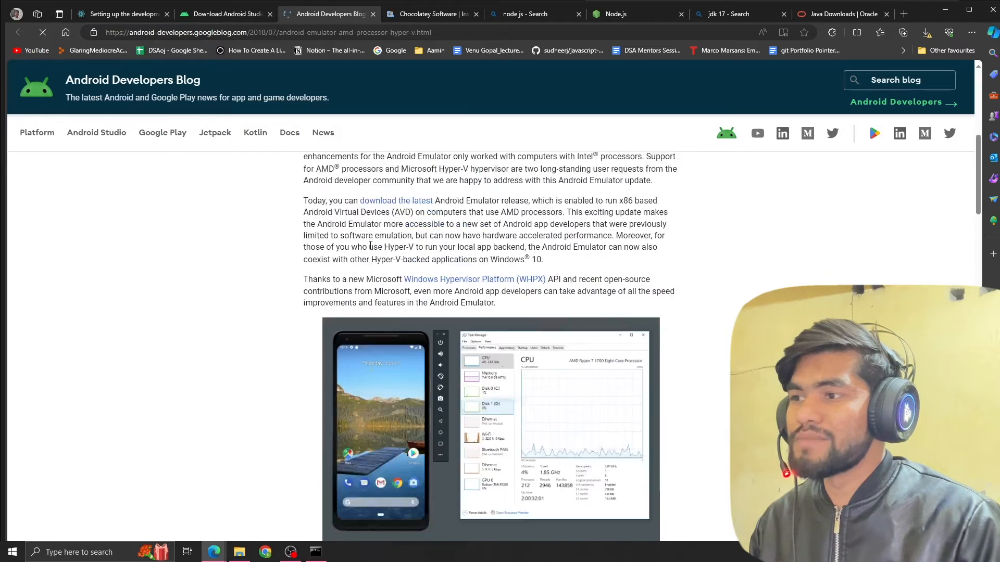
scroll(370, 246, "down", 20)
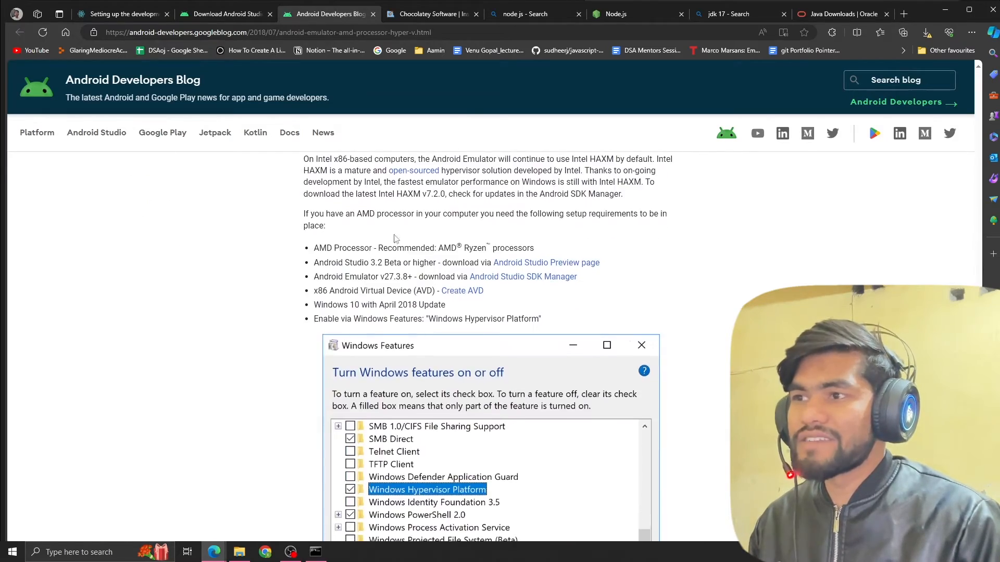
scroll(394, 239, "down", 5)
scroll(424, 278, "up", 4)
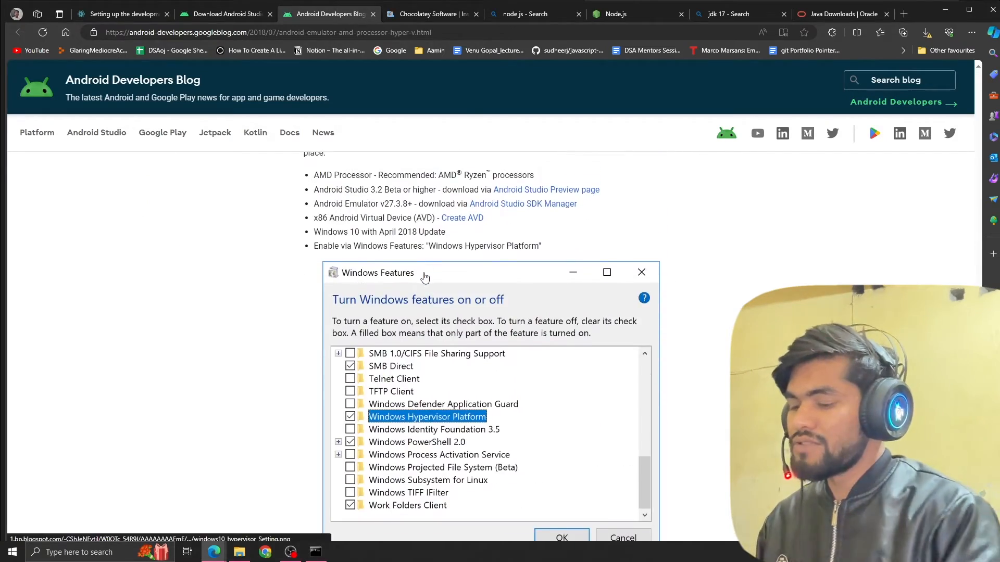
Open Turn Windows features on or off, make sure Hyper-V is enabled, and accept the dialog.
key("super")
type("winodws")
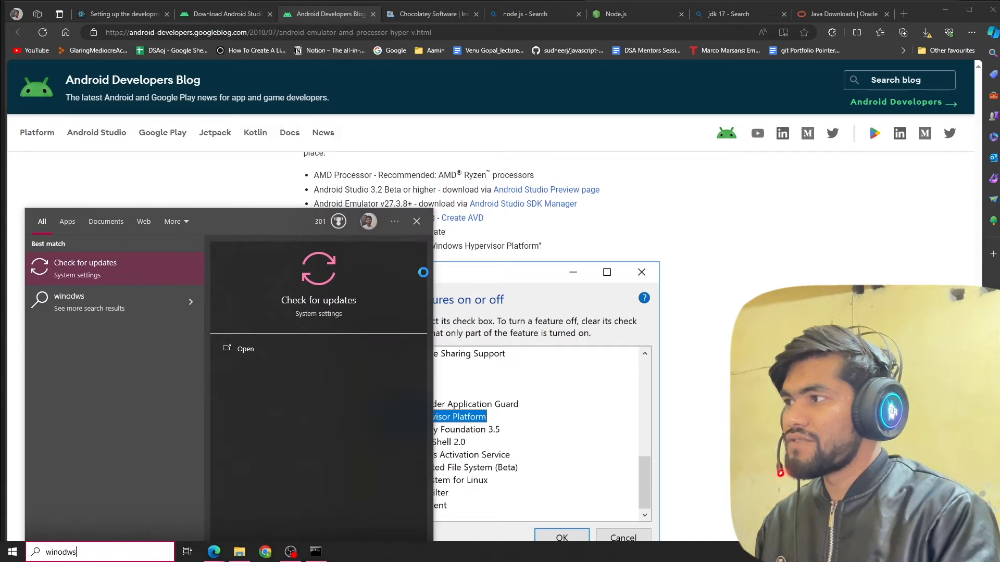
type(" feat")
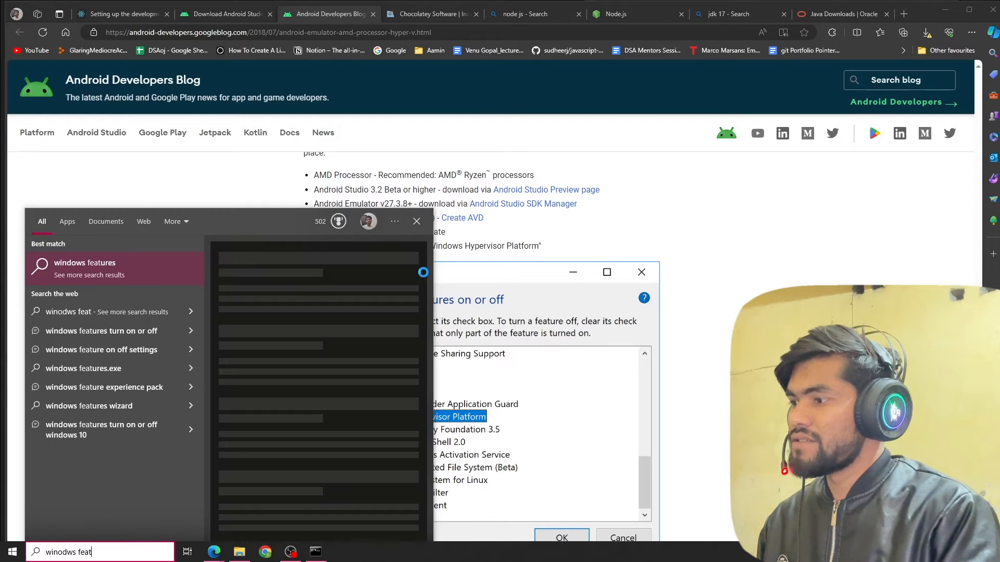
key("ctrl+a")
type("featr")
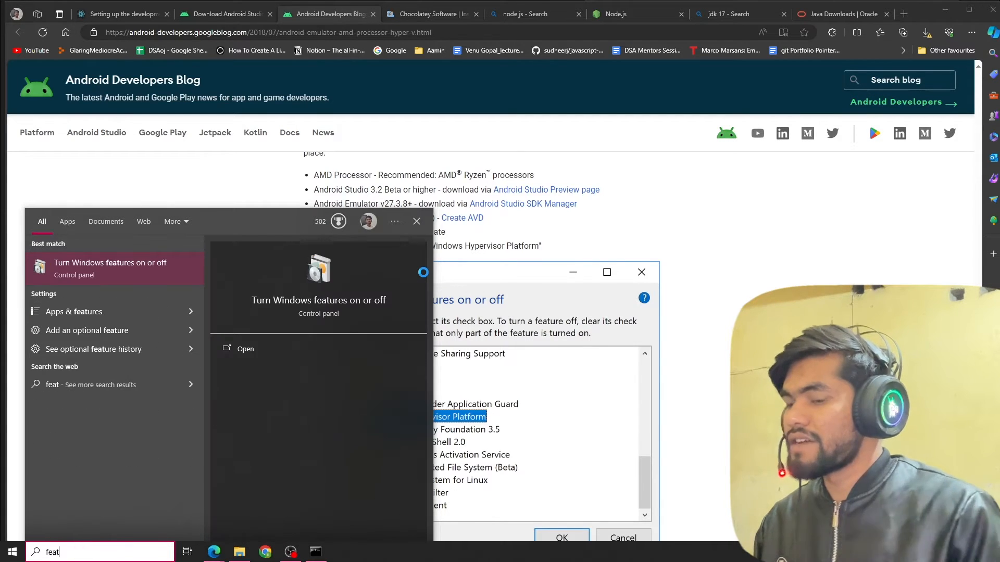
key("BackSpace")
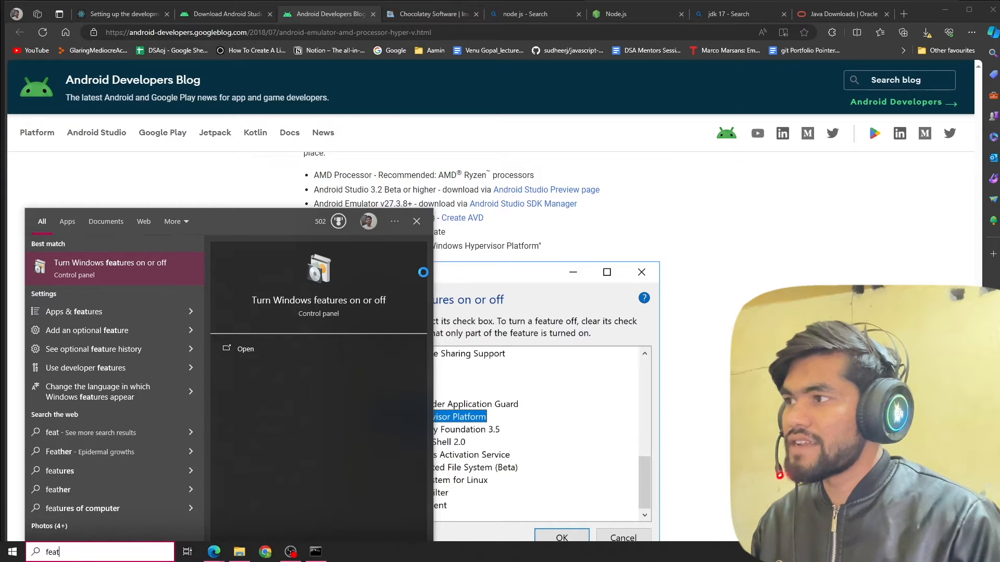
key("Return")
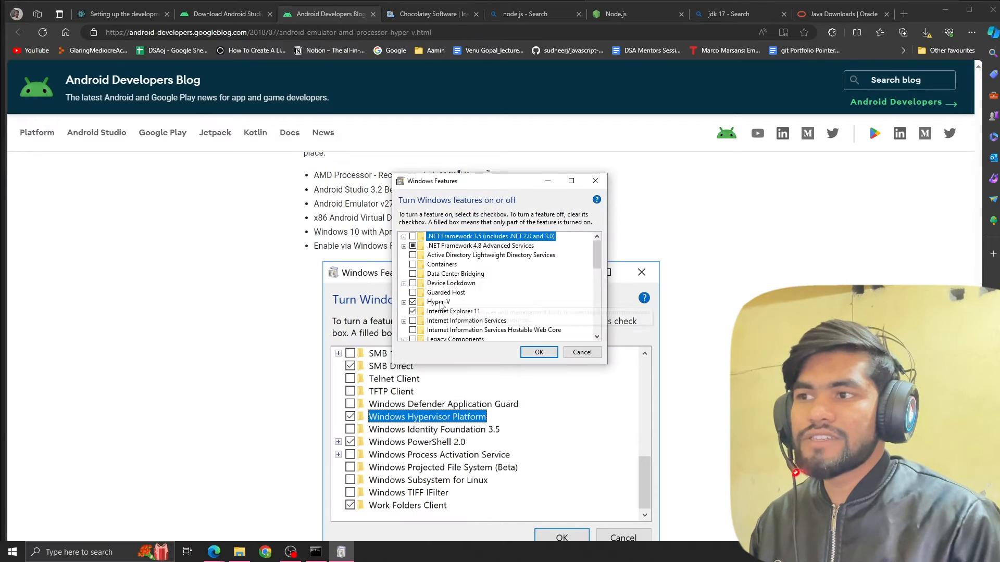
left_click(412, 303)
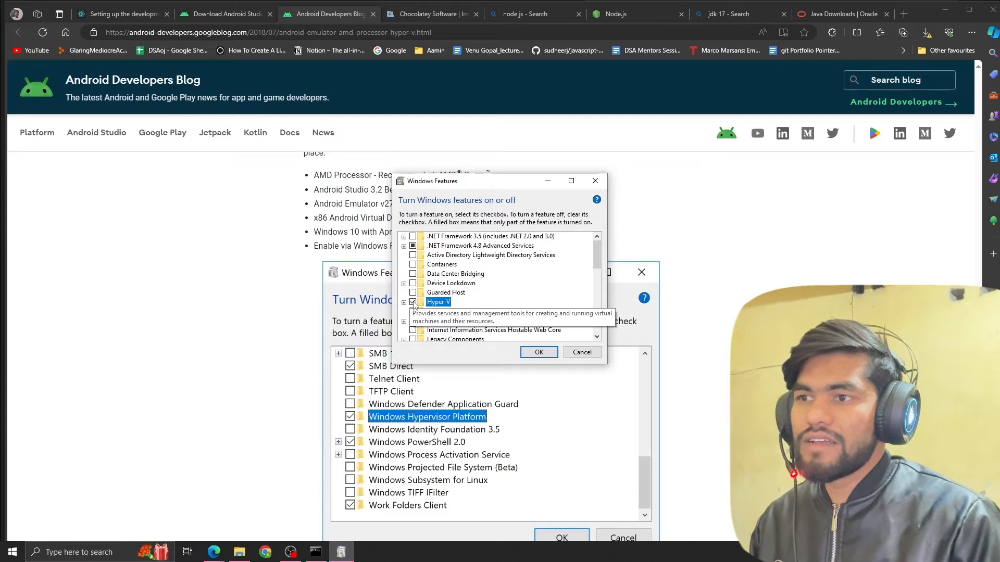
left_click(538, 352)
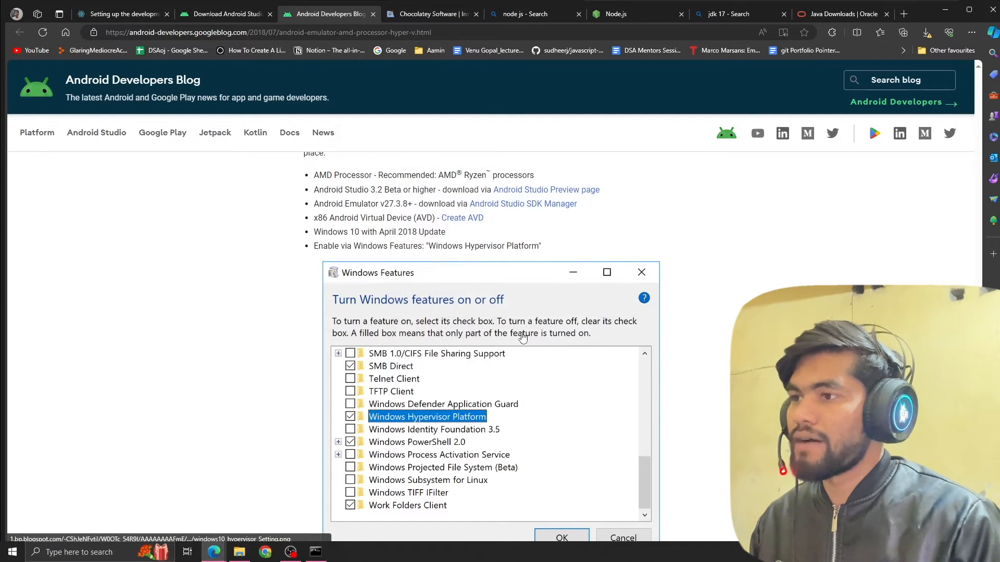
Return to the setup guide and review the Install the Android SDK section and the required component list.
left_click(159, 19)
scroll(342, 245, "down", 2)
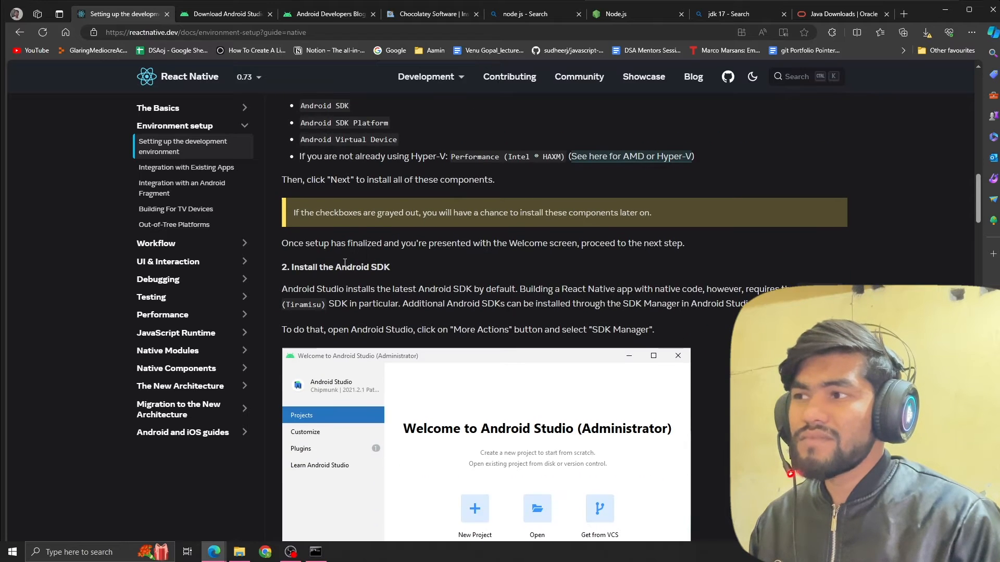
left_click_drag(294, 267, 390, 268)
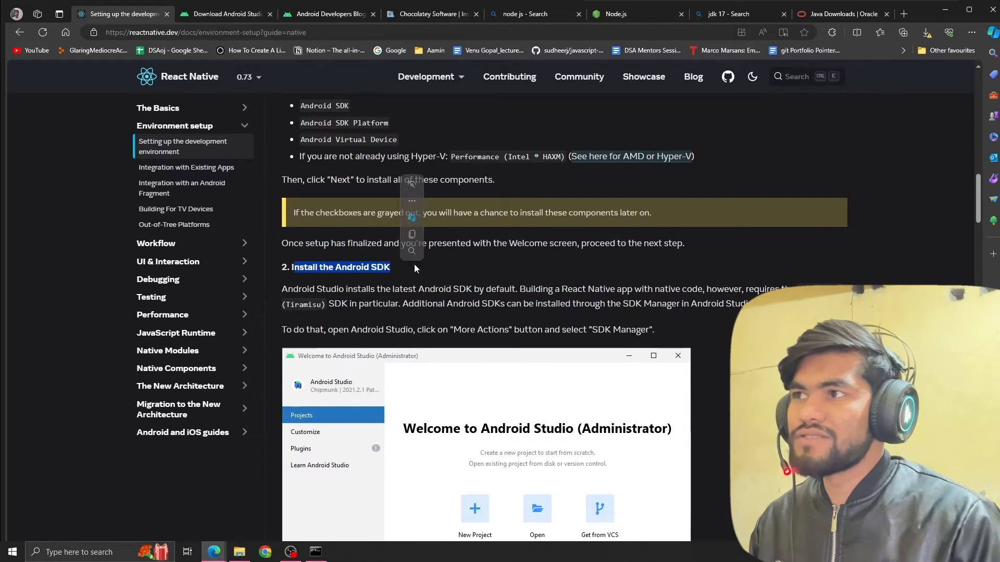
scroll(391, 234, "down", 3)
scroll(389, 233, "up", 1)
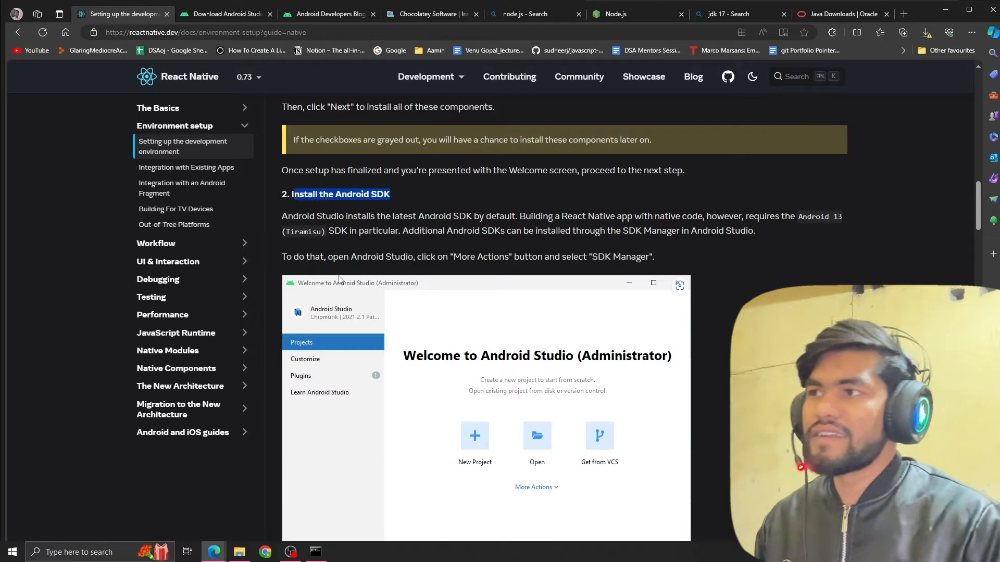
scroll(328, 232, "up", 2)
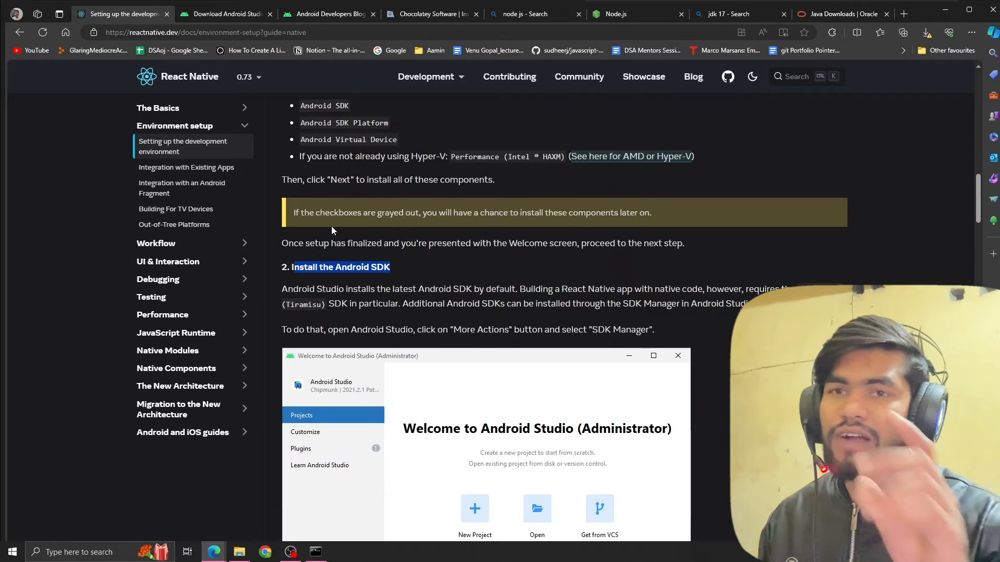
scroll(331, 226, "up", 2)
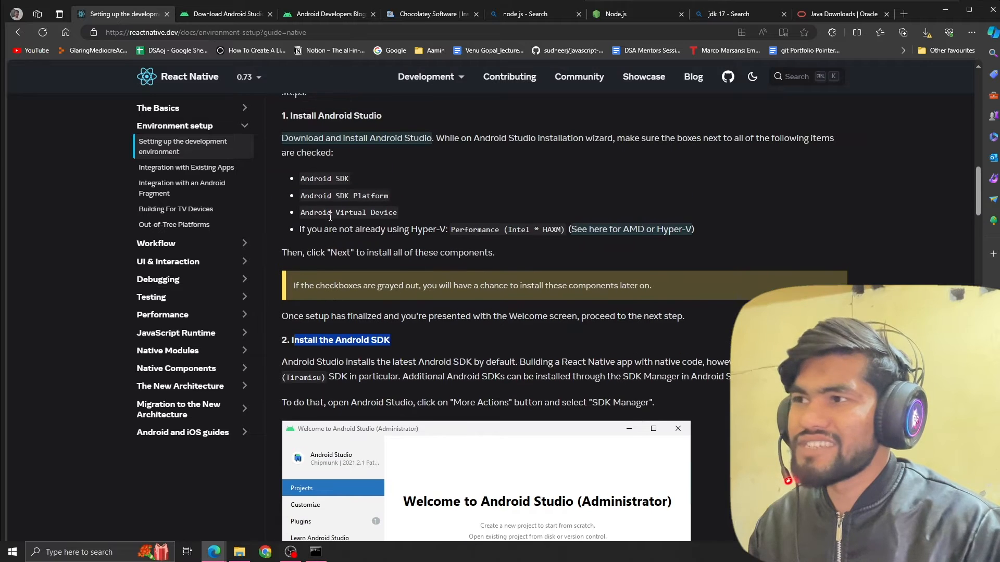
left_click_drag(300, 179, 406, 213)
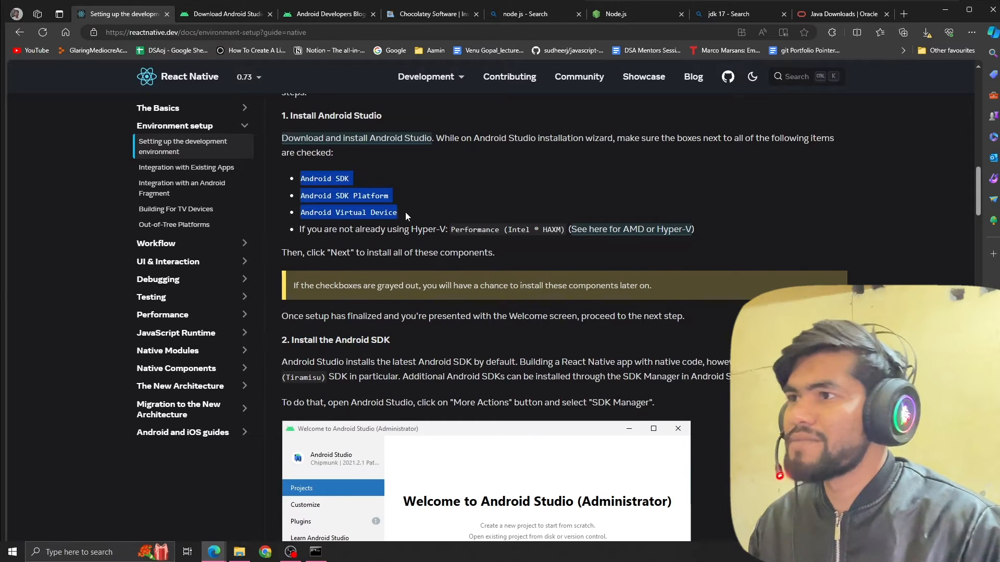
scroll(433, 238, "down", 2)
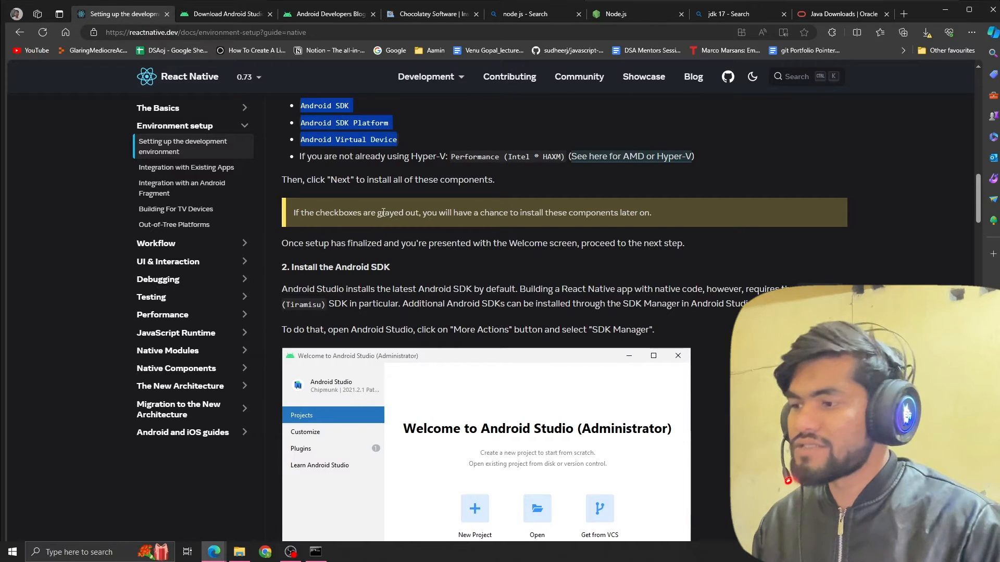
Launch Android Studio, open the SDK Manager, and examine the installed SDK platforms and SDK tools.
key("super")
type("and")
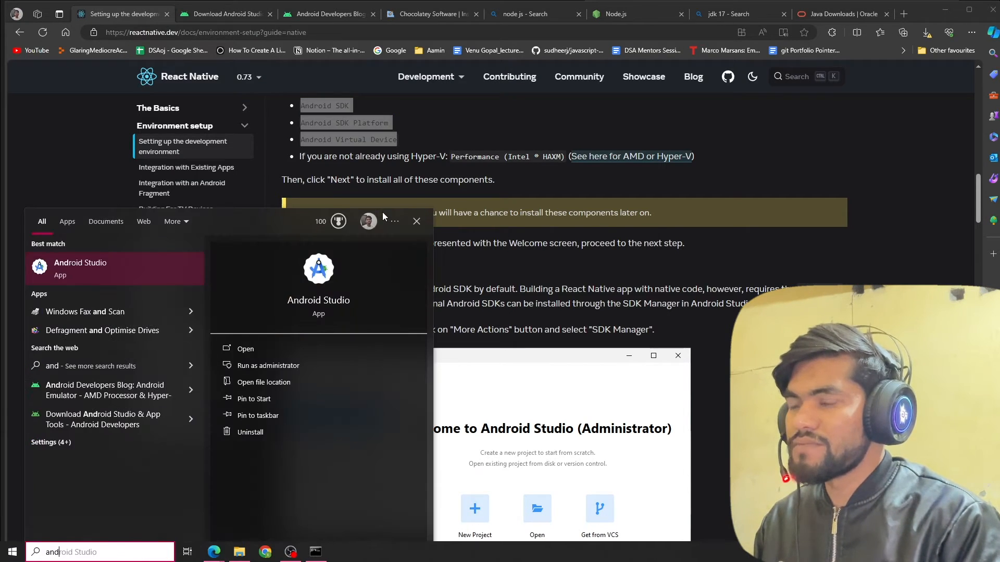
key("Return")
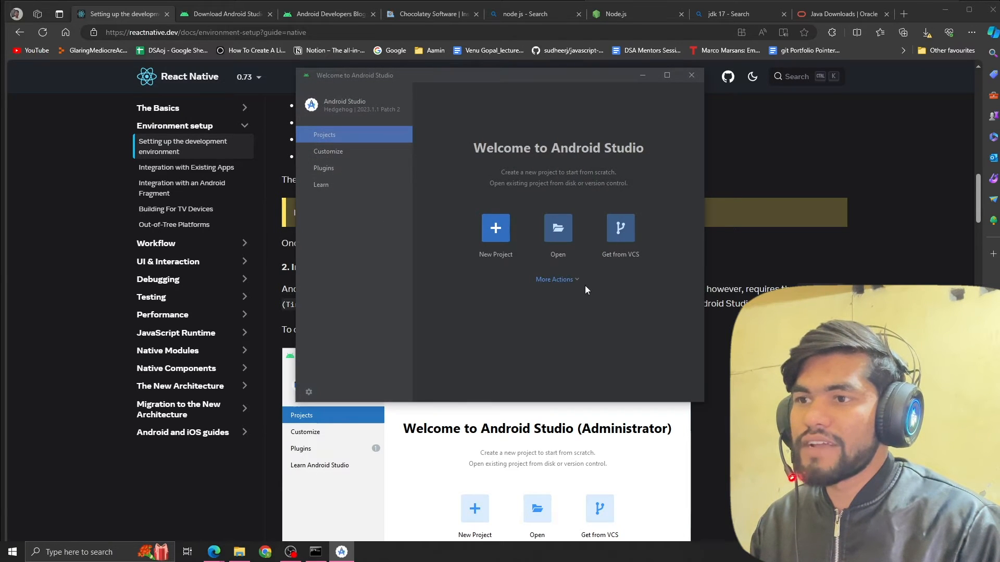
left_click(560, 279)
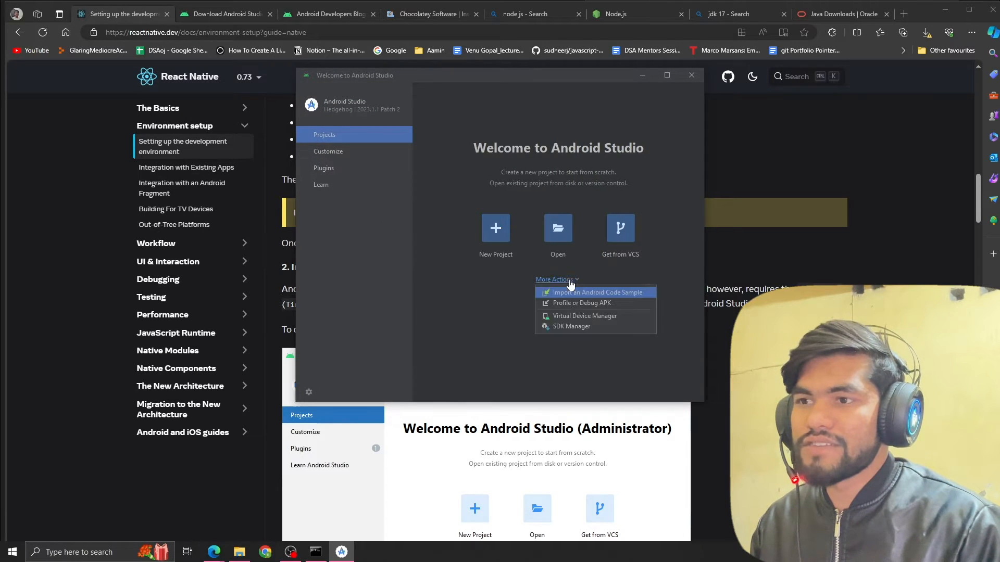
left_click(573, 328)
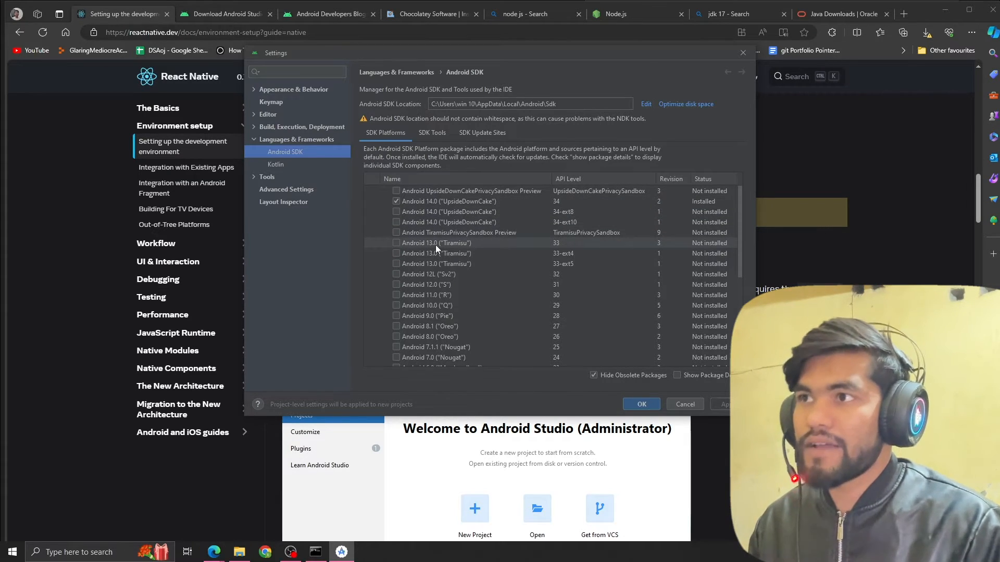
left_click(433, 132)
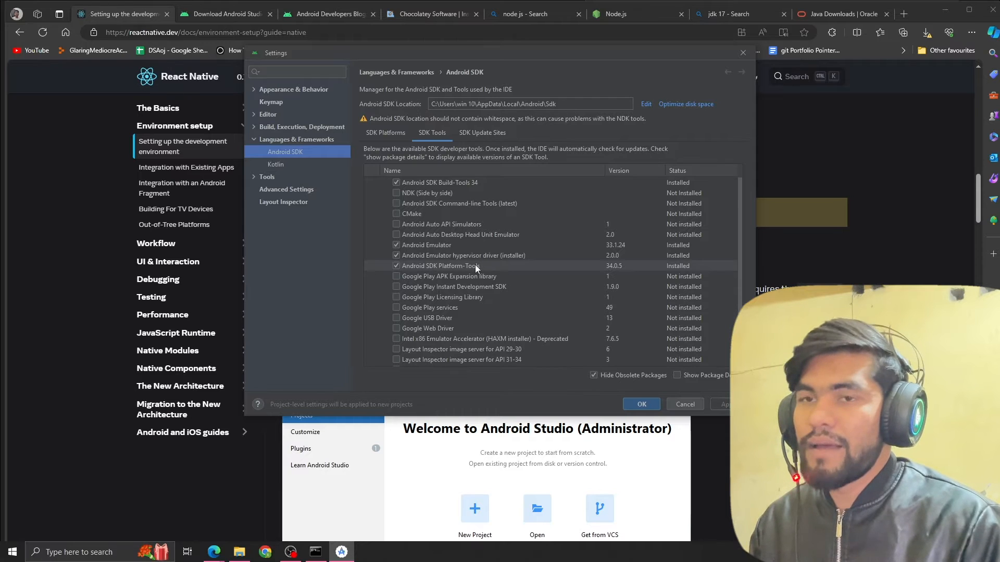
Return to the setup guide and examine the Android 13 (Tiramisu) platform, system image and build-tools requirements.
left_click(815, 283)
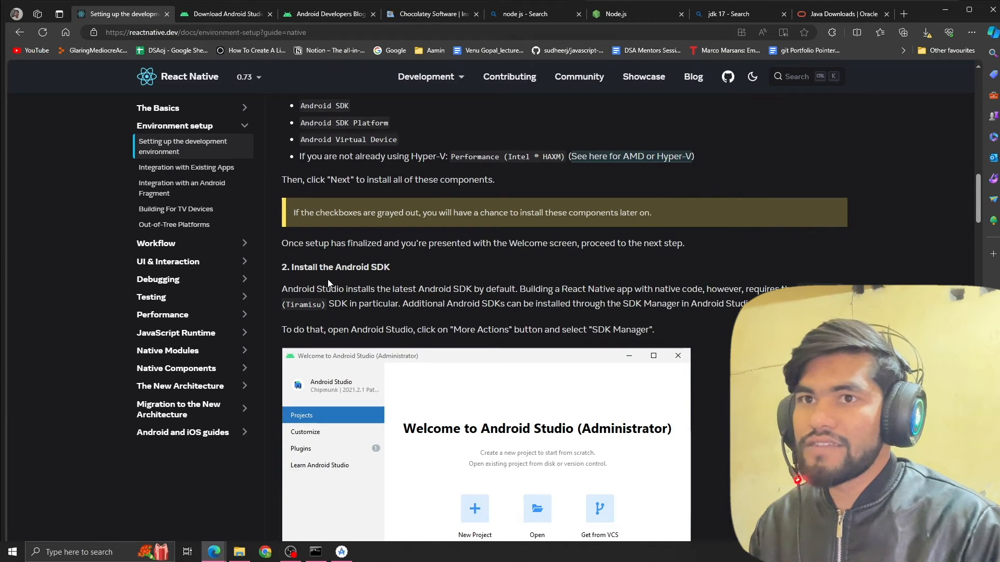
scroll(430, 283, "down", 1)
left_click_drag(796, 218, 828, 219)
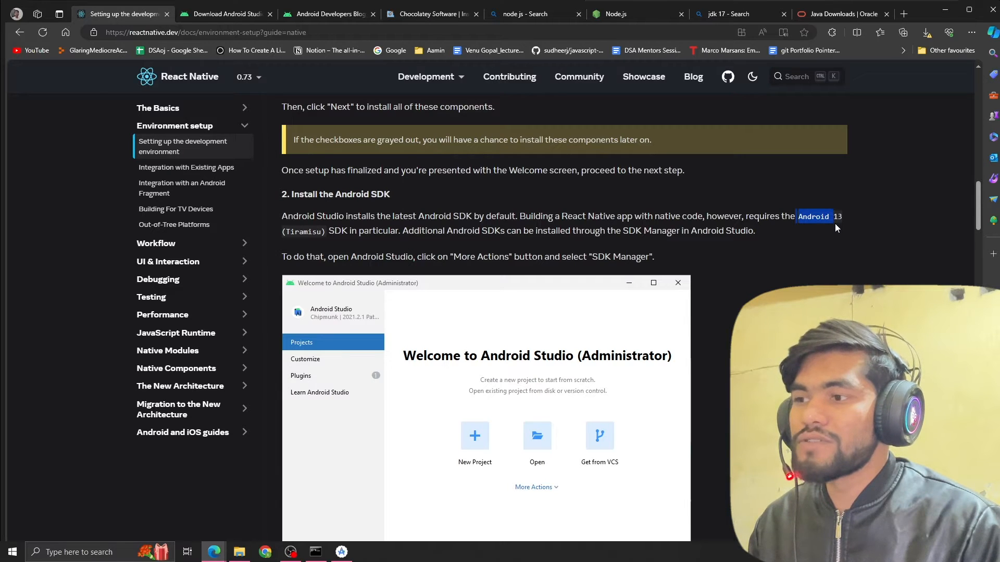
scroll(473, 245, "down", 5)
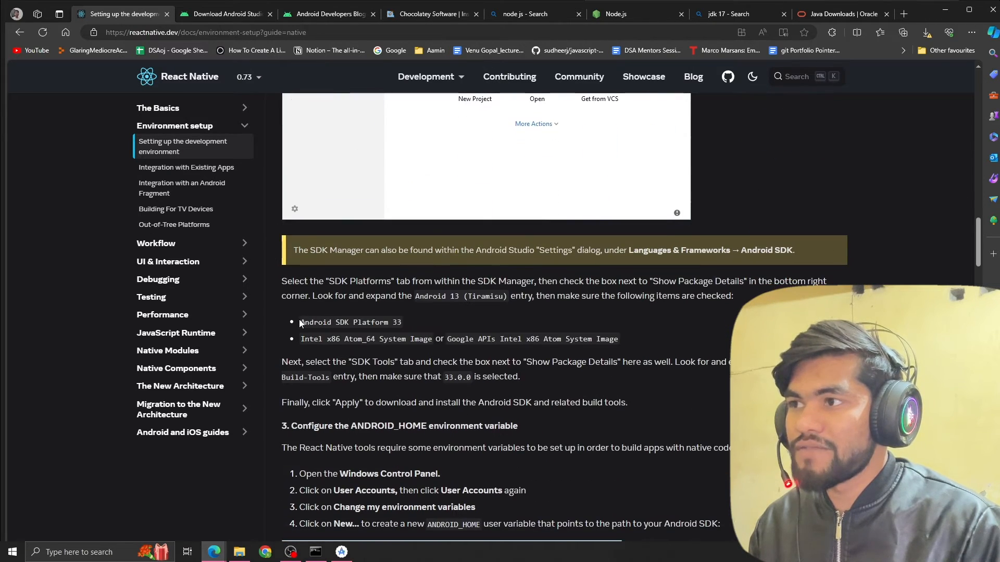
scroll(302, 326, "down", 1)
left_click_drag(300, 324, 370, 329)
left_click(296, 269)
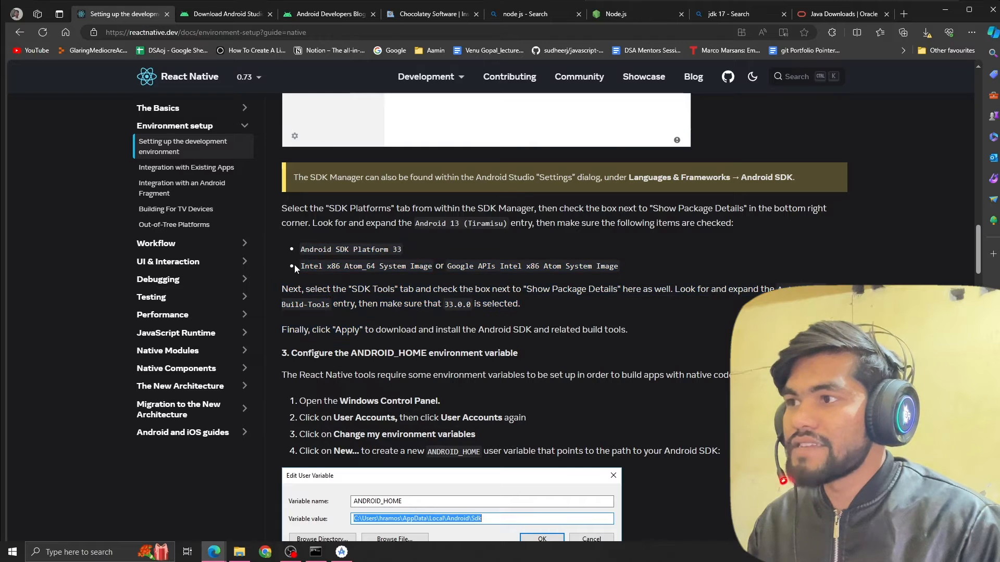
left_click_drag(301, 267, 431, 266)
left_click(549, 270)
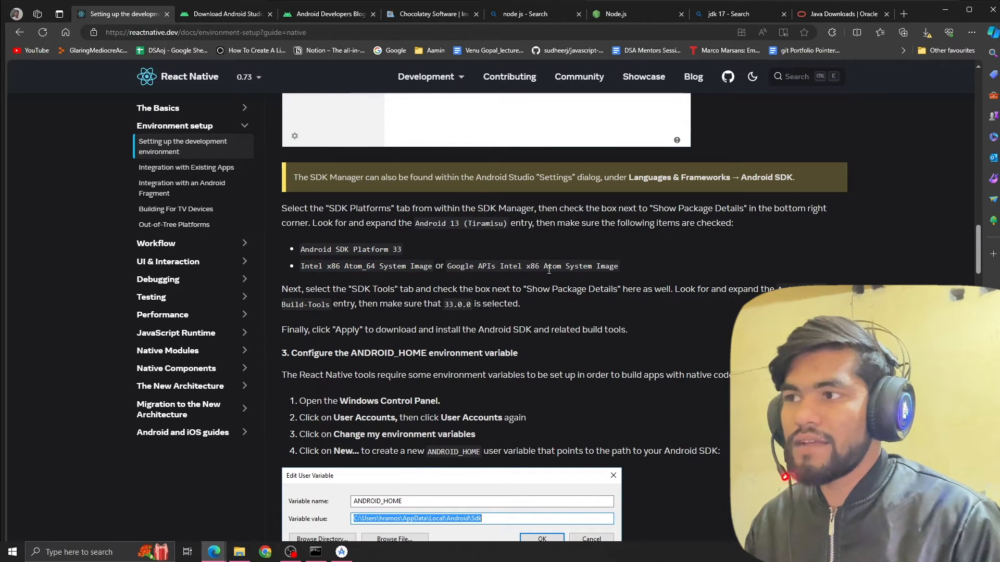
scroll(429, 259, "down", 1)
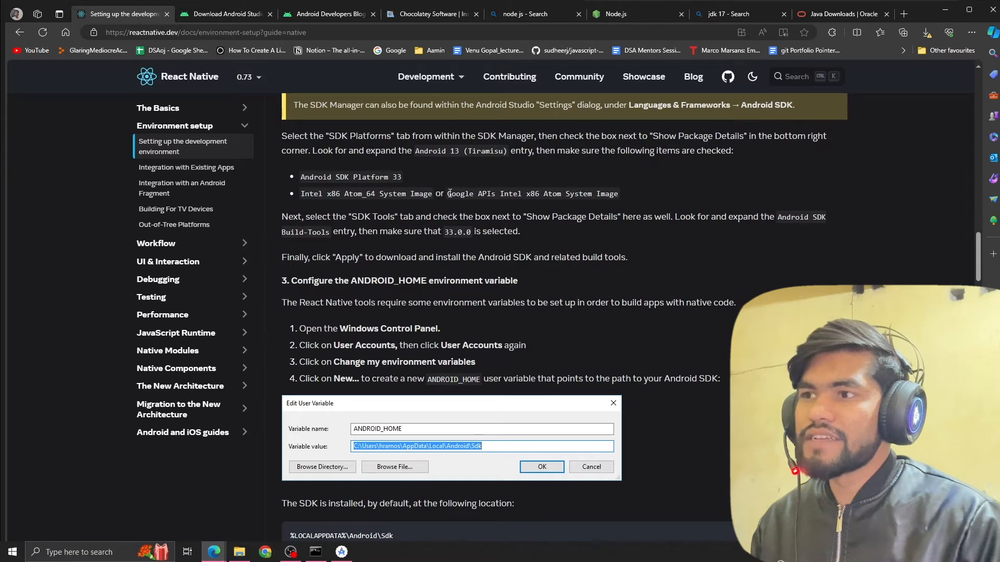
Review the guide's ANDROID_HOME section and open the Windows Environment Variables dialog from System Properties.
key("alt+Tab")
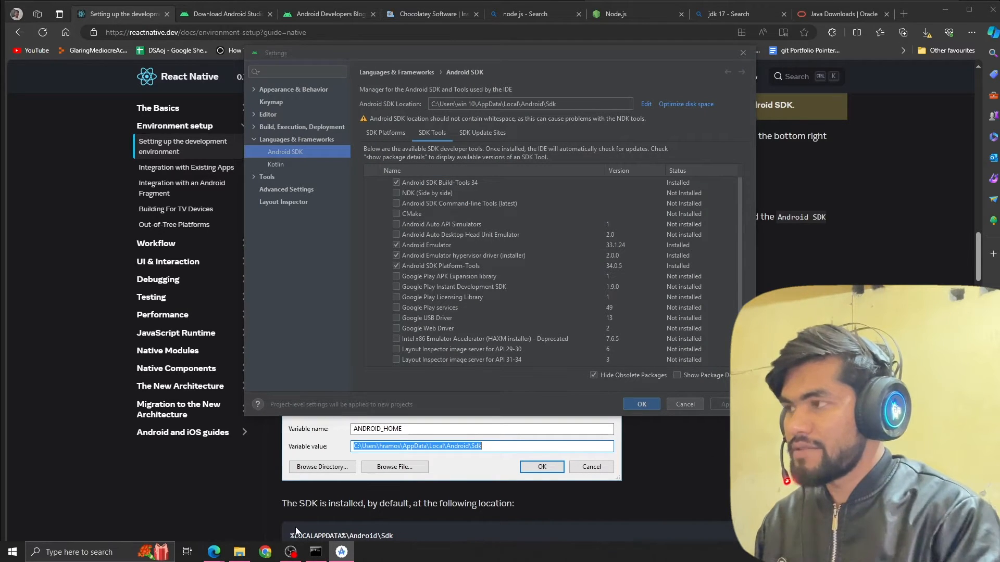
key("super")
type("env")
key("Return")
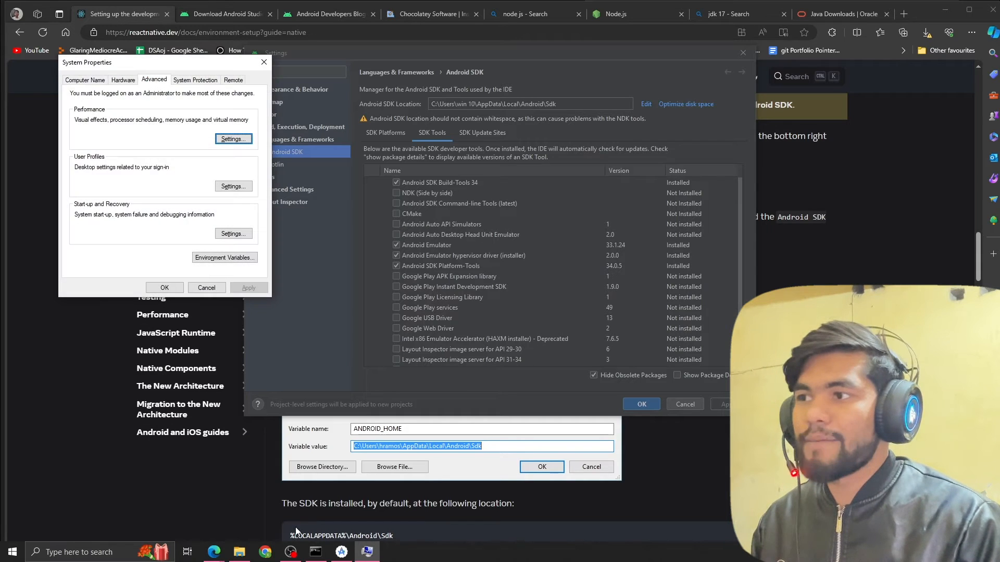
key("alt+Tab")
scroll(360, 258, "down", 2)
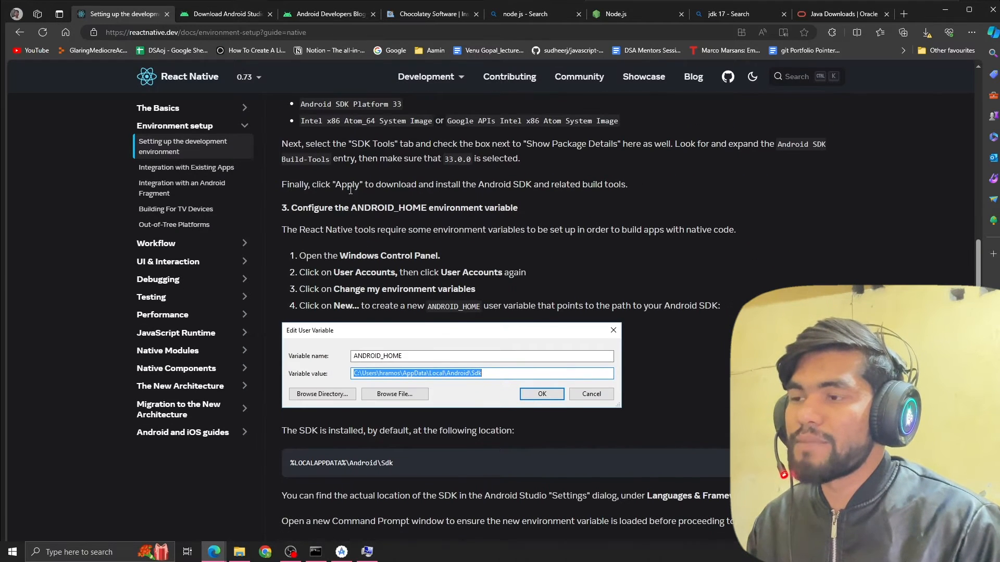
left_click_drag(358, 208, 456, 210)
key("alt+Tab")
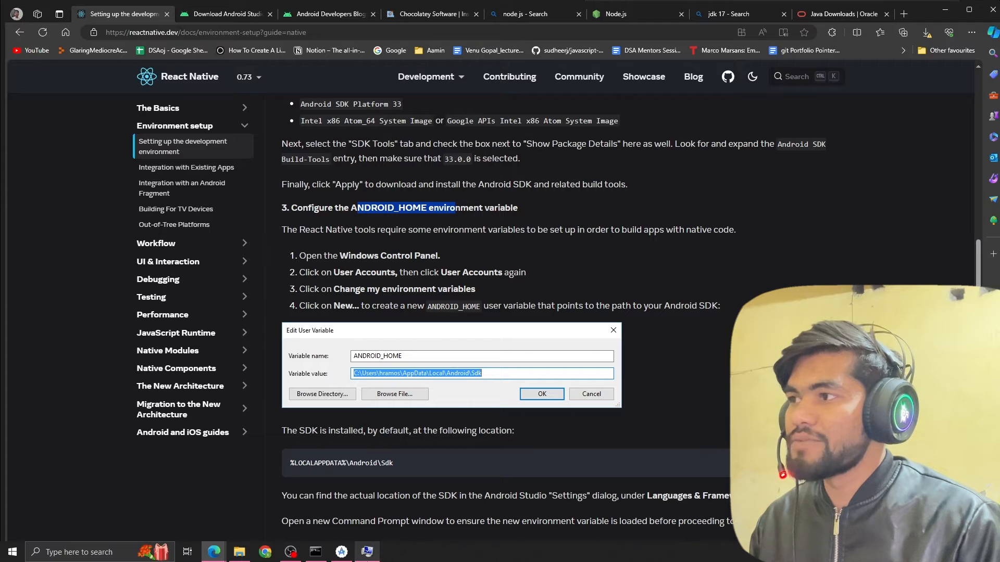
left_click(228, 258)
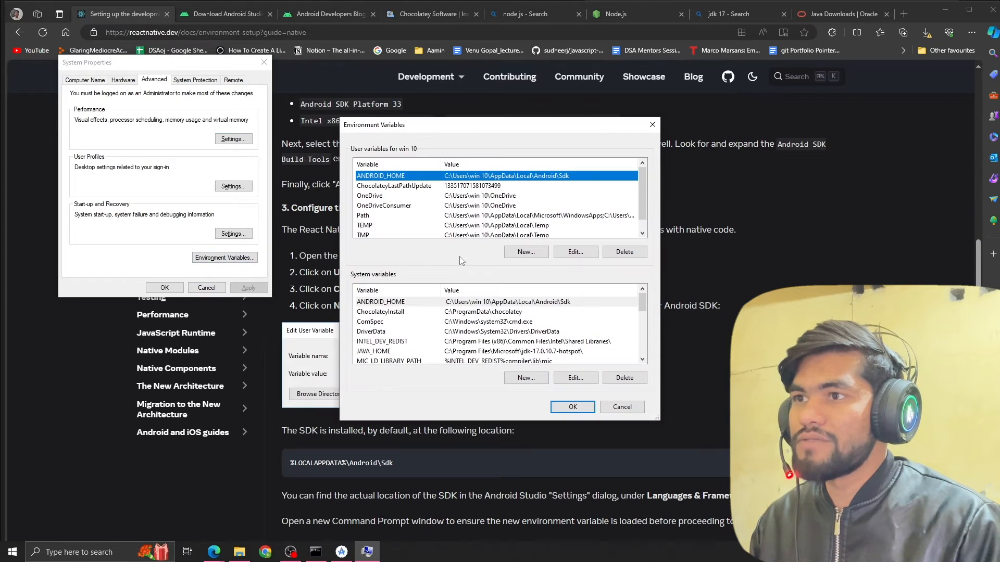
left_click(526, 253)
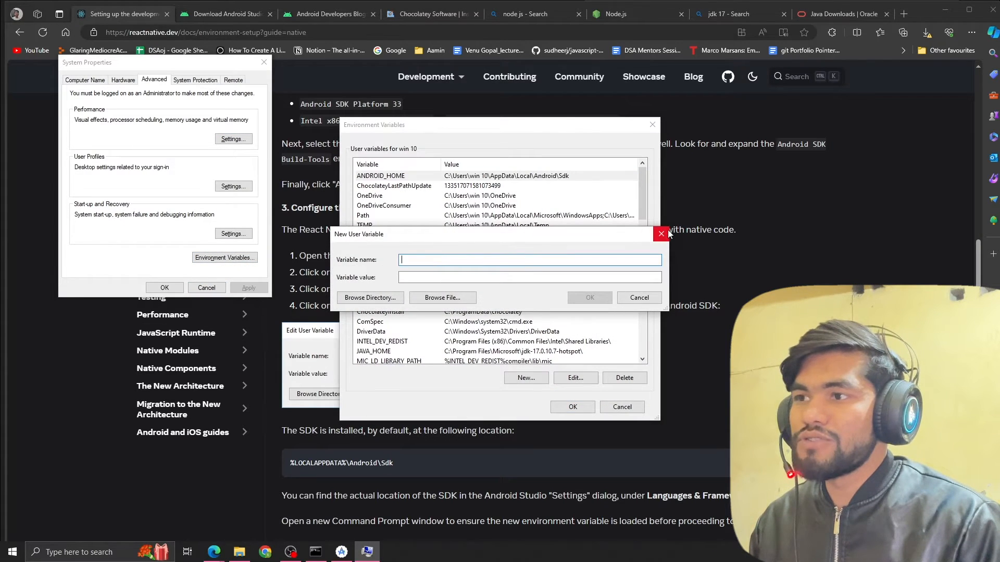
key("alt+Tab")
double_click(394, 207)
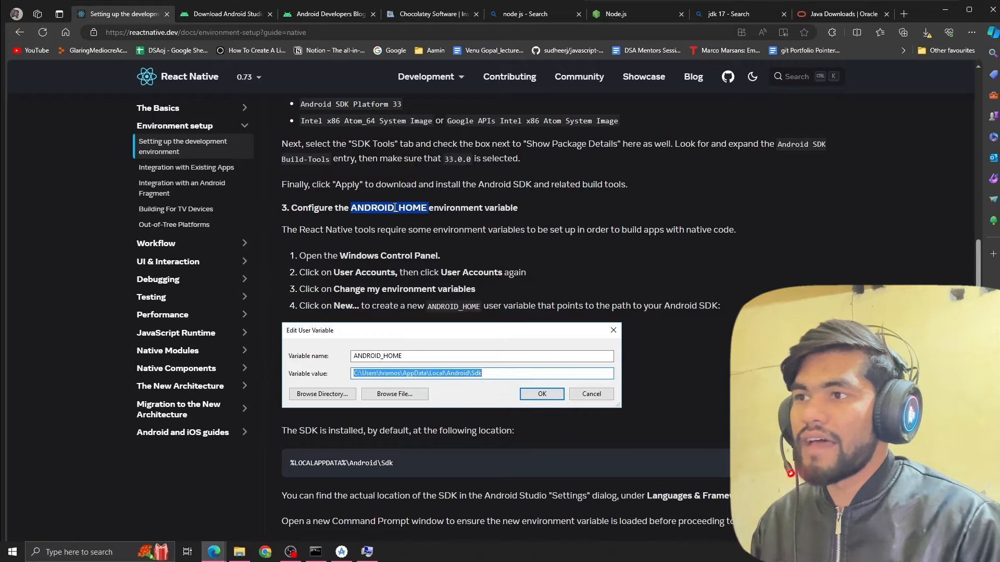
key("alt+Tab")
type("C:\\Program Files\\Java\\jdk-17\\bin")
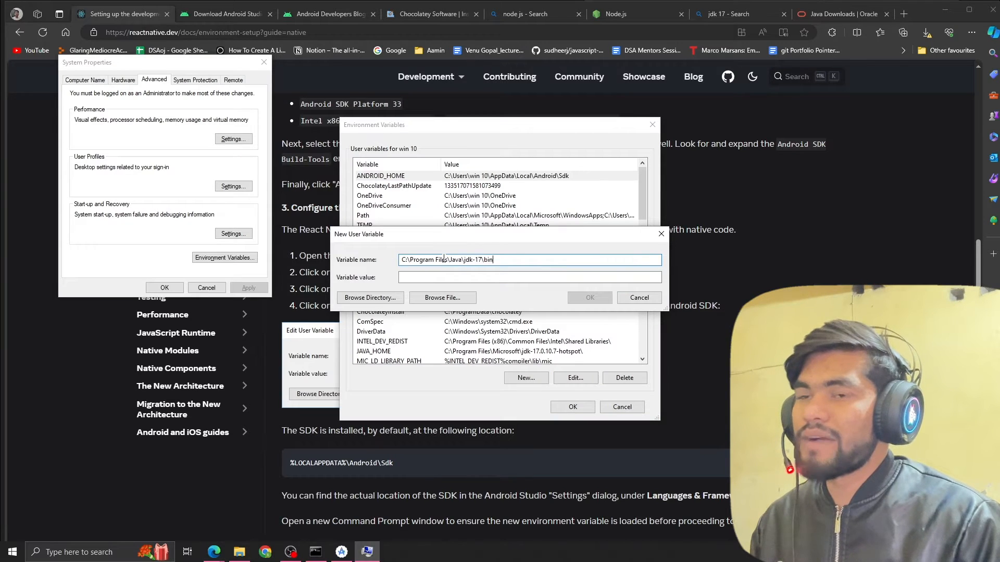
key("ctrl+z")
left_click(764, 251)
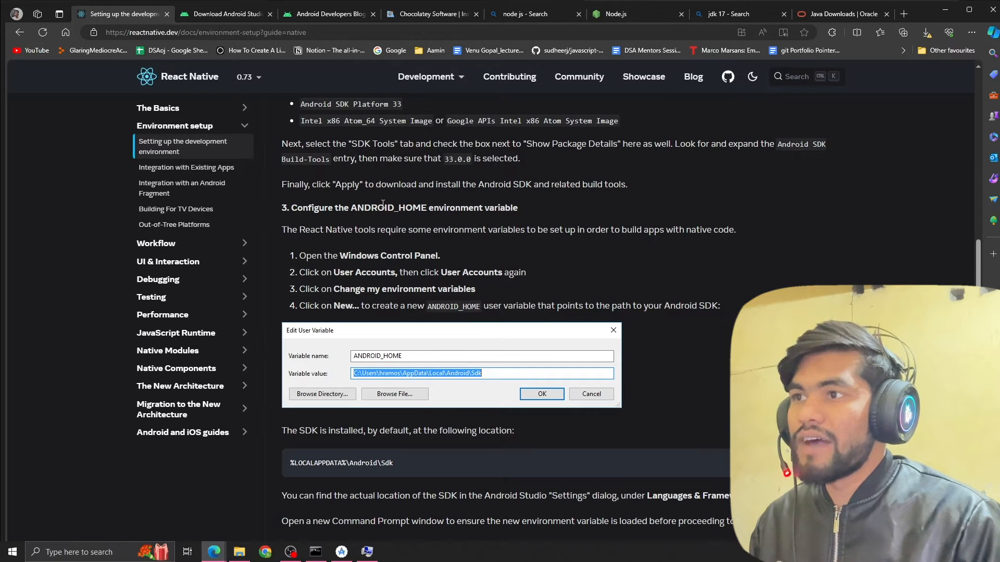
double_click(383, 206)
key("alt+Tab")
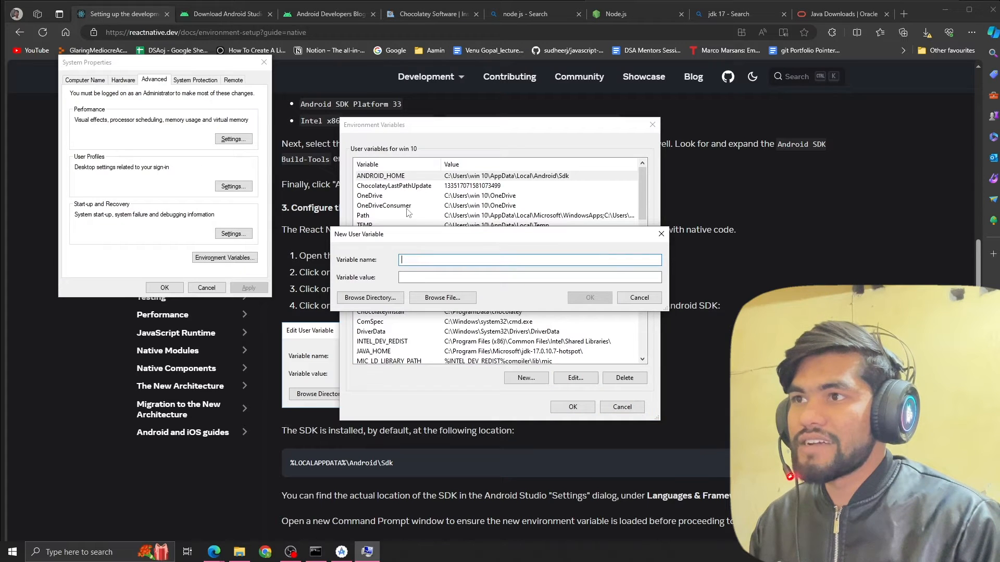
left_click(639, 298)
Switch to Android Studio, copy the Android SDK location path, and accept the settings dialog.
key("alt+Tab")
key("alt+Tab")
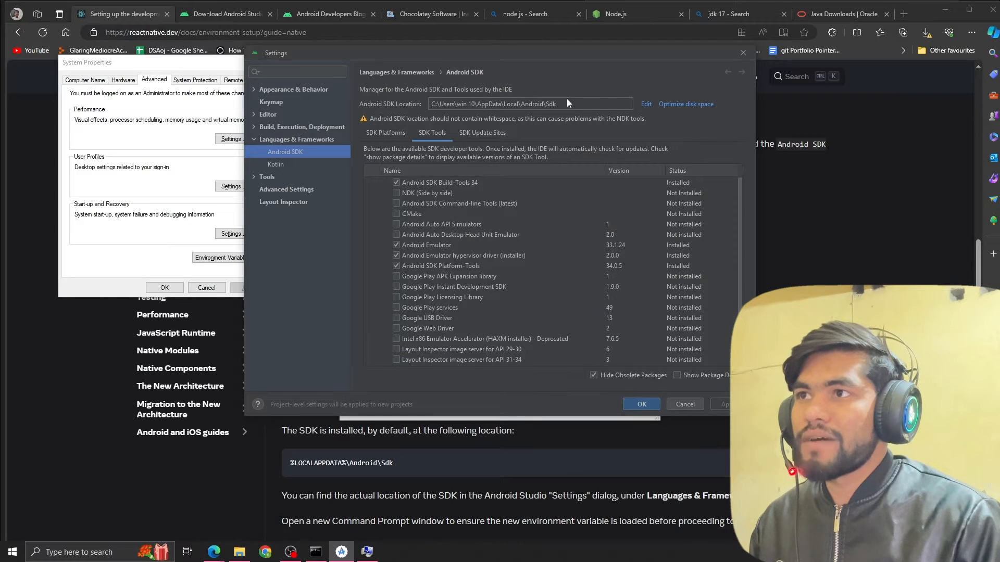
left_click_drag(567, 101, 422, 104)
key("ctrl+c")
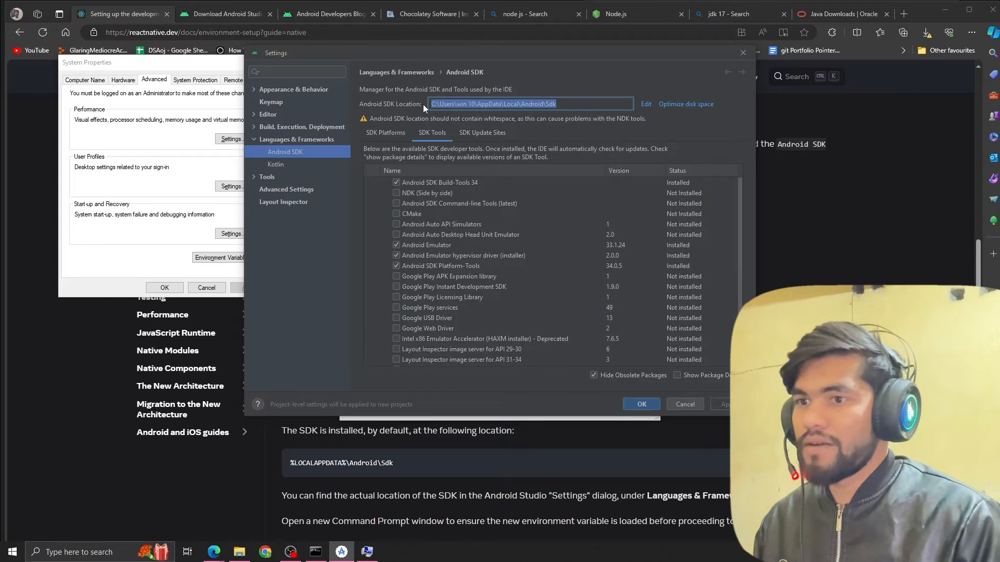
left_click(642, 405)
left_click(242, 257)
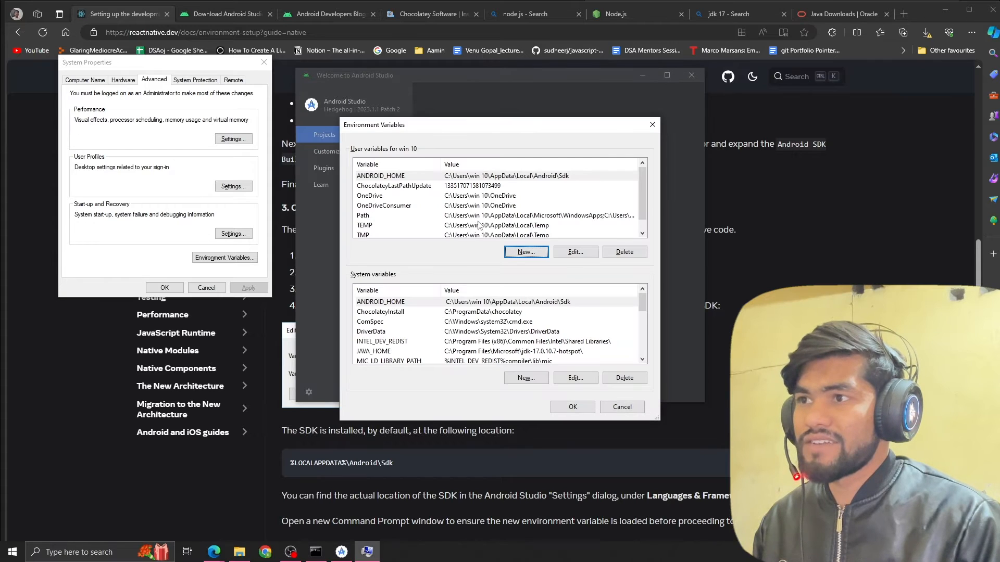
left_click(526, 252)
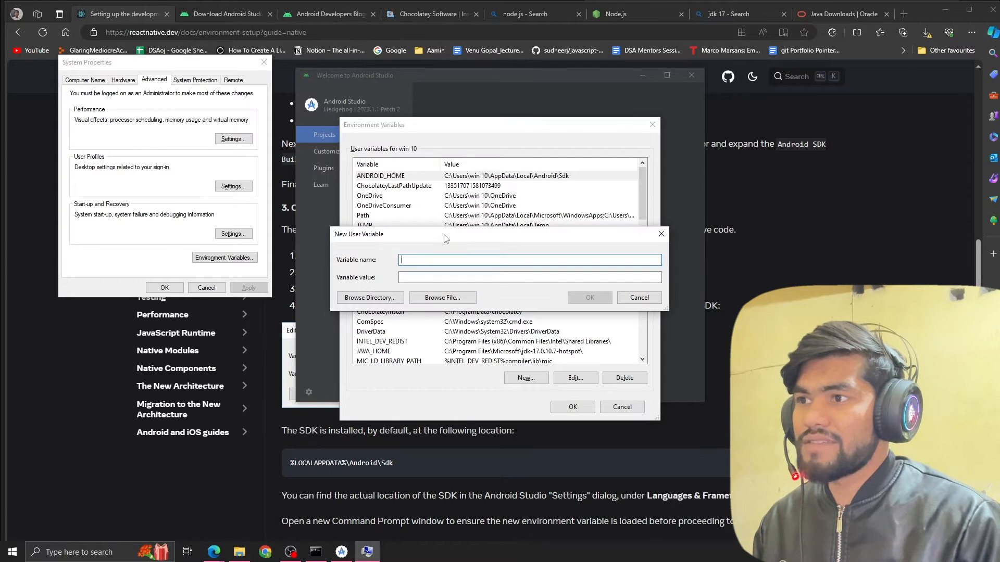
left_click(422, 276)
key("ctrl+v")
left_click(793, 273)
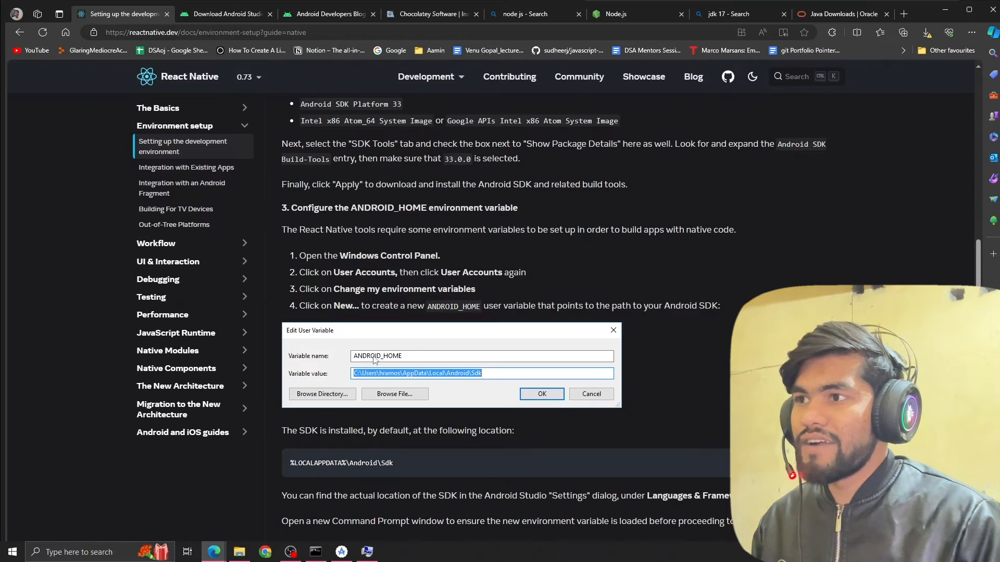
scroll(373, 360, "down", 3)
key("alt+Tab")
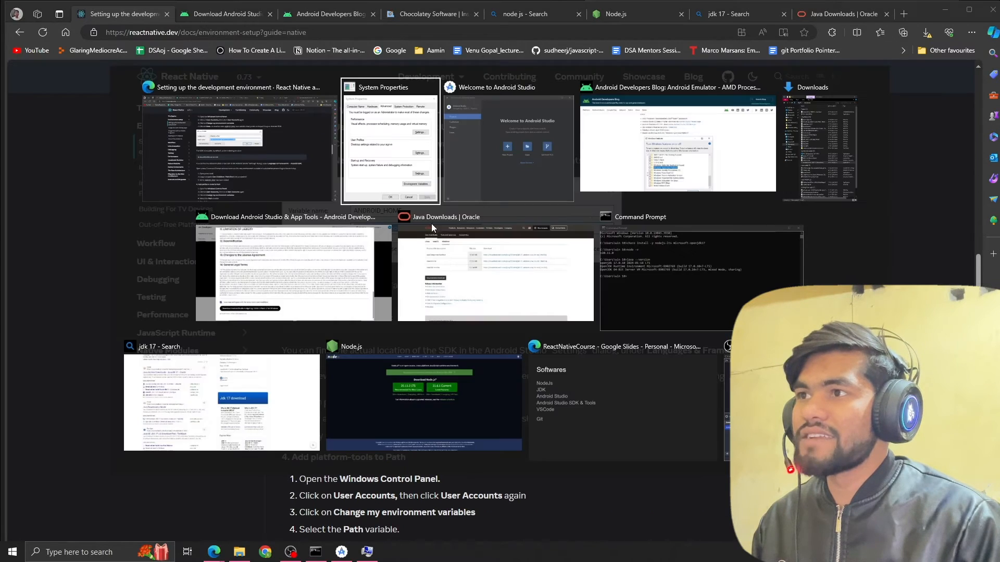
left_click(634, 296)
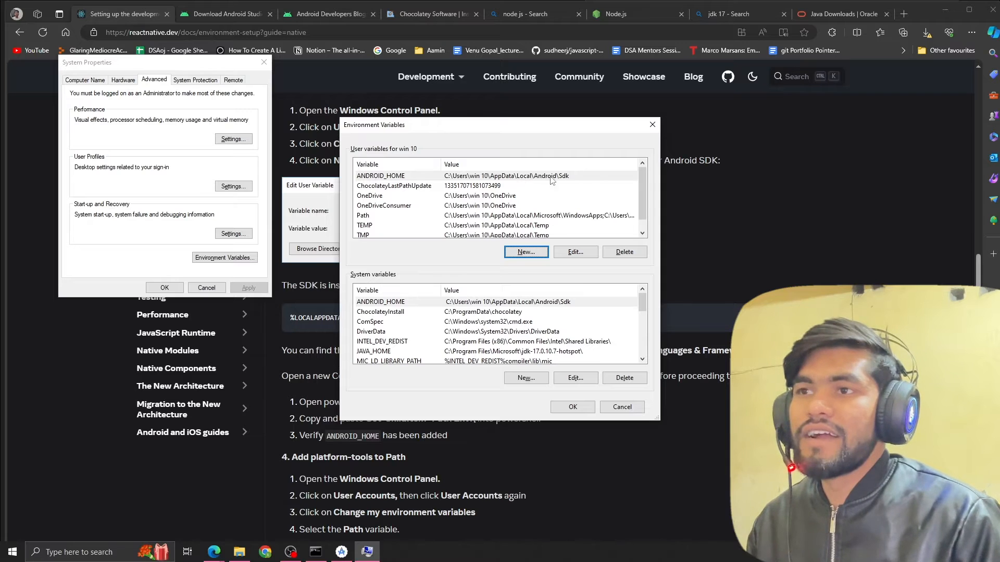
Return to the setup guide and read the default SDK location and the instructions for verifying ANDROID_HOME.
left_click(756, 236)
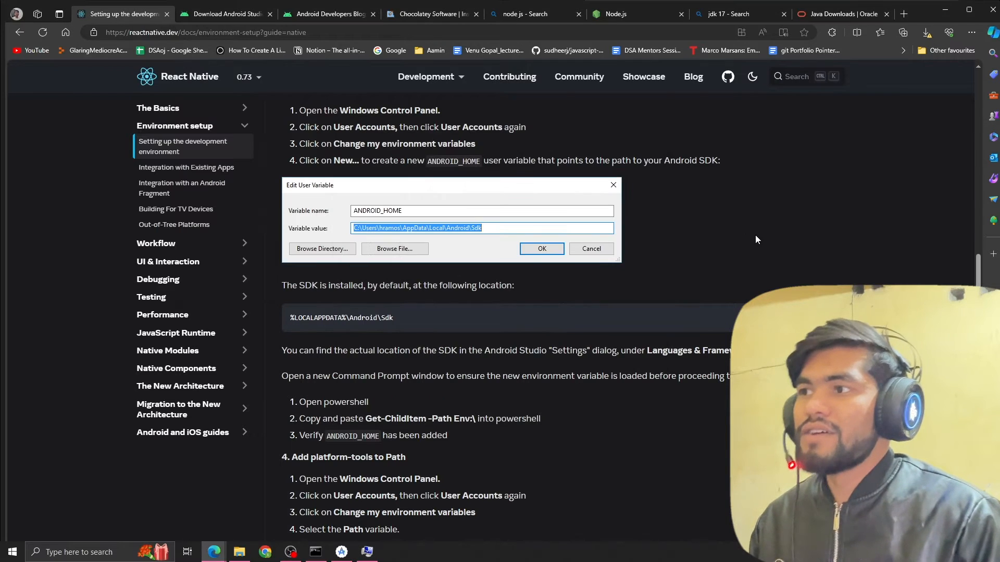
scroll(539, 271, "down", 1)
left_click_drag(318, 213, 506, 215)
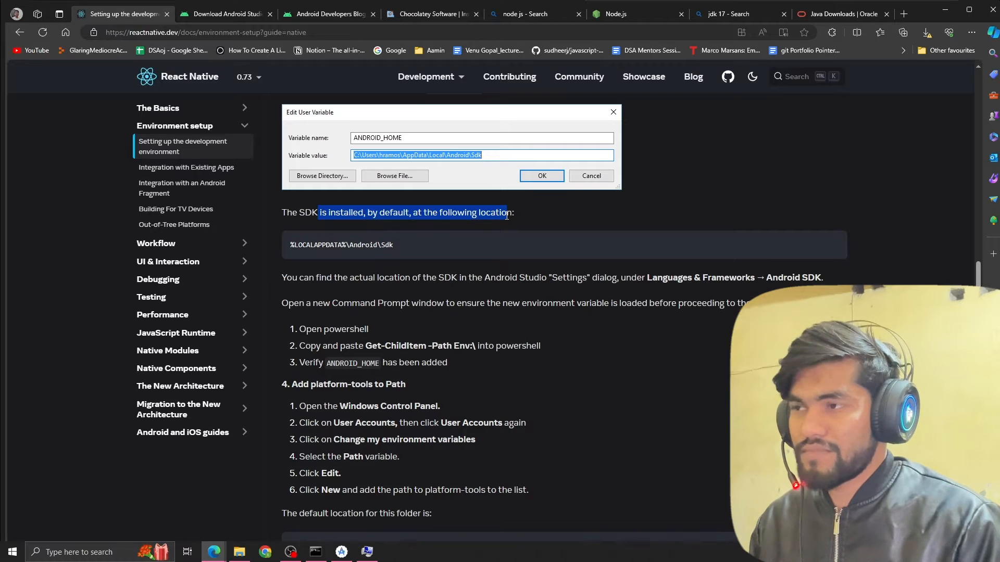
left_click(367, 215)
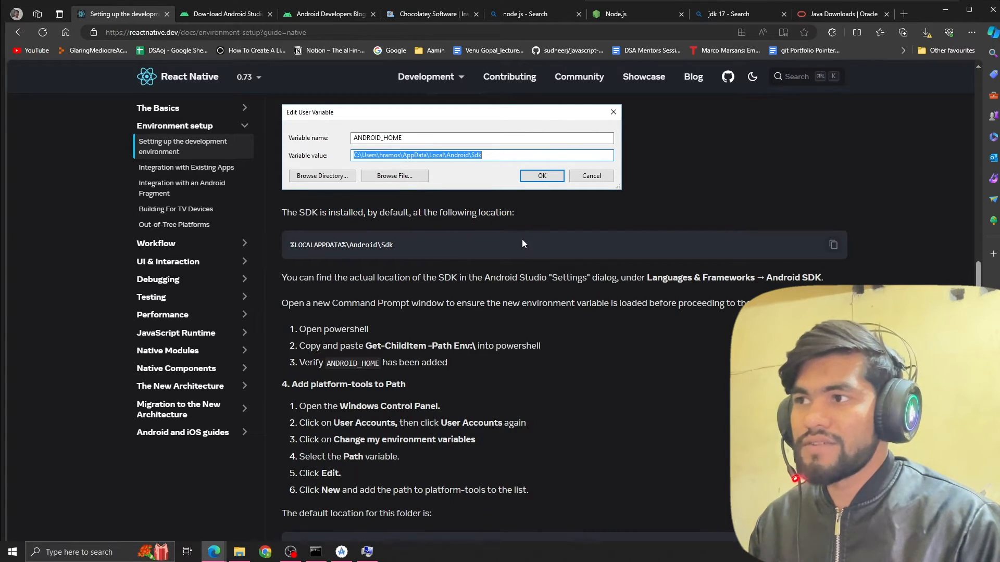
scroll(458, 260, "down", 1)
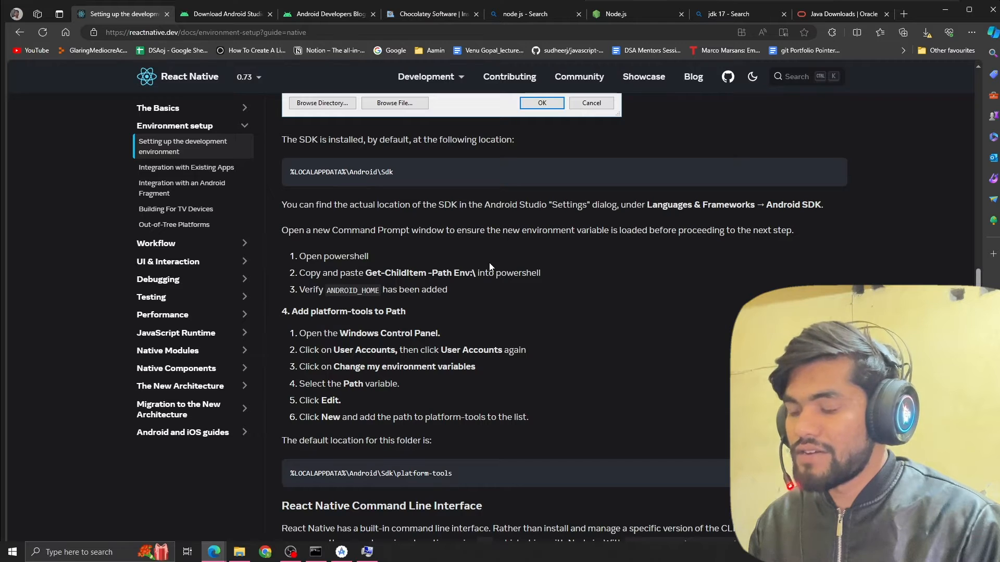
Open Windows PowerShell and paste in the guide's Get-ChildItem -Path Env:\ command.
key("super")
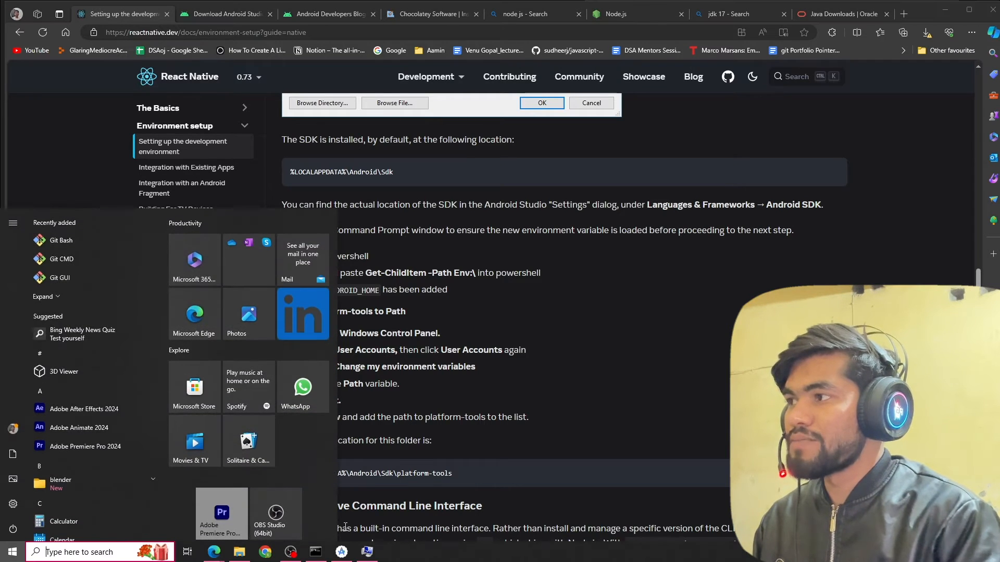
type("powe")
key("Return")
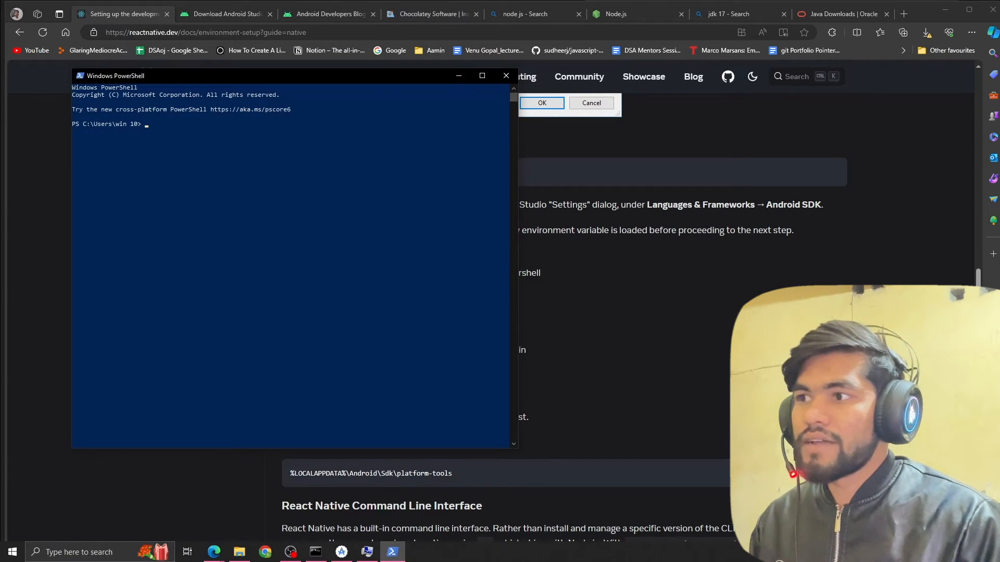
left_click(772, 267)
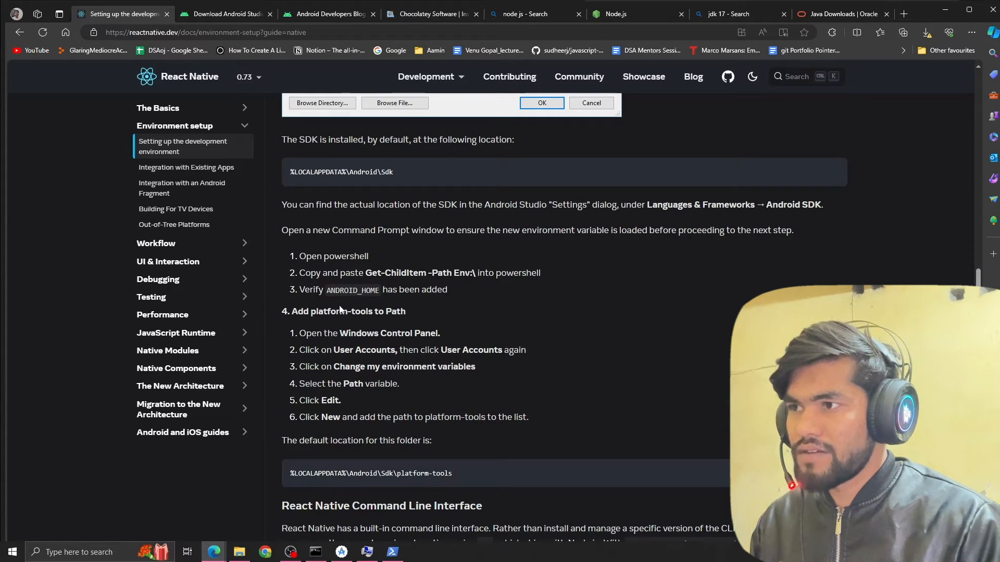
left_click_drag(366, 274, 465, 273)
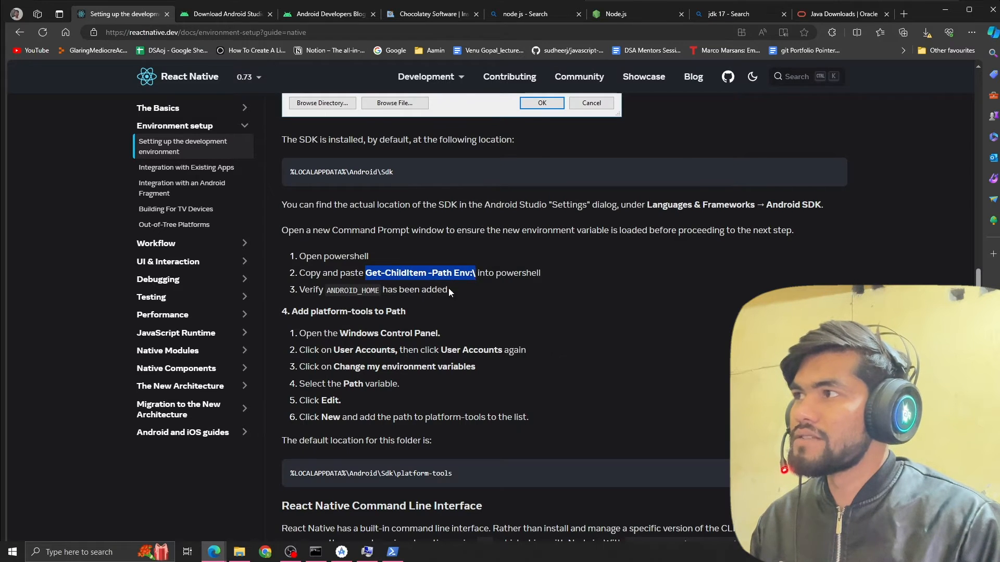
key("alt+Tab")
right_click(354, 170)
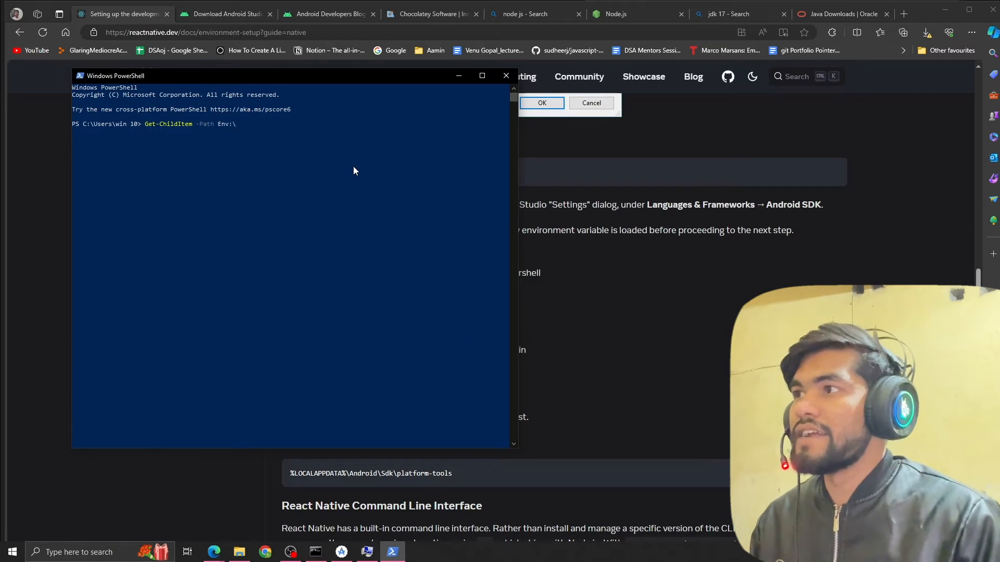
Run the Get-ChildItem command and check the ANDROID_HOME entry in the listed environment variables.
key("Return")
scroll(353, 167, "up", 1)
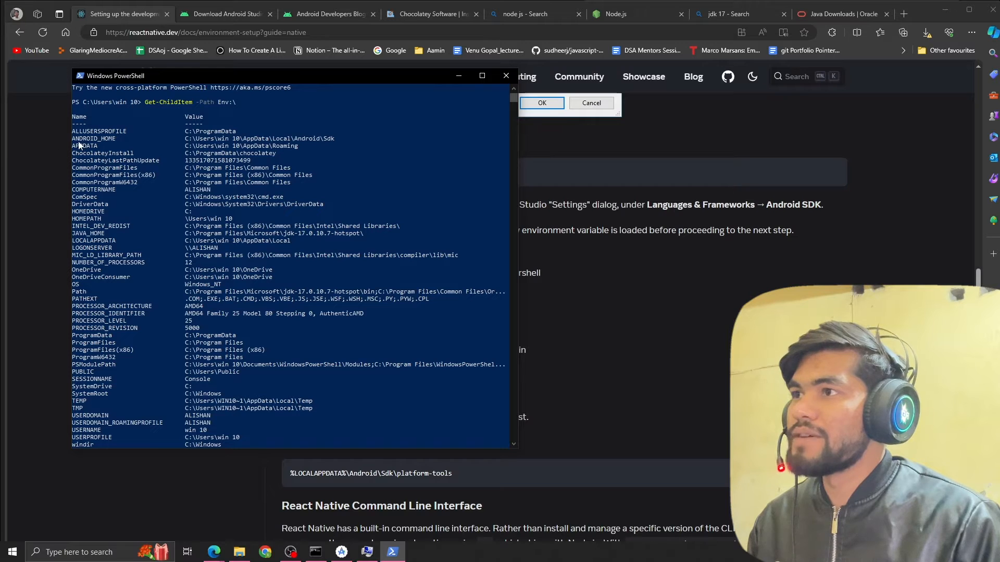
left_click_drag(76, 139, 356, 140)
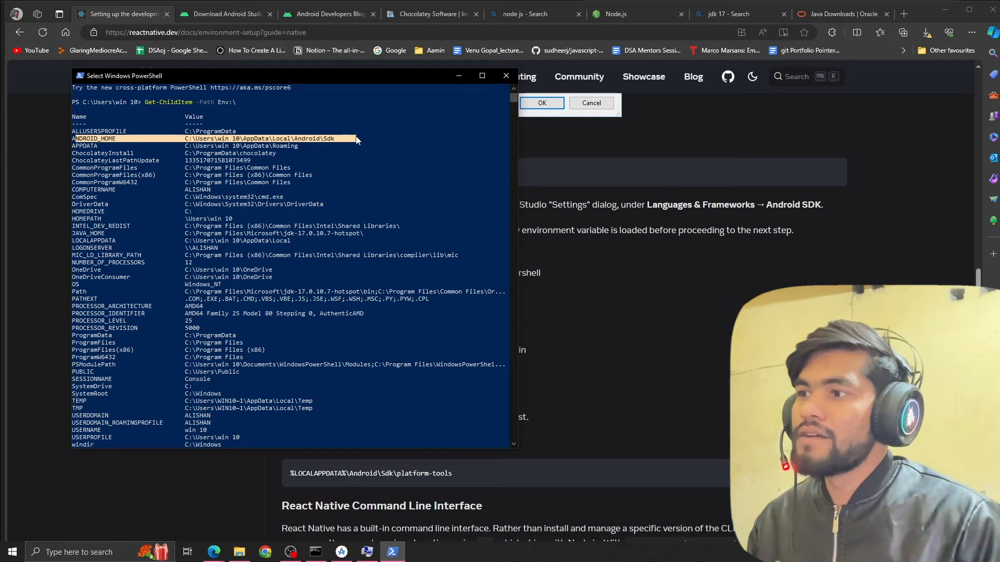
Return to the setup guide, read the instructions for adding platform-tools to Path, and close PowerShell.
left_click(620, 236)
scroll(341, 255, "down", 1)
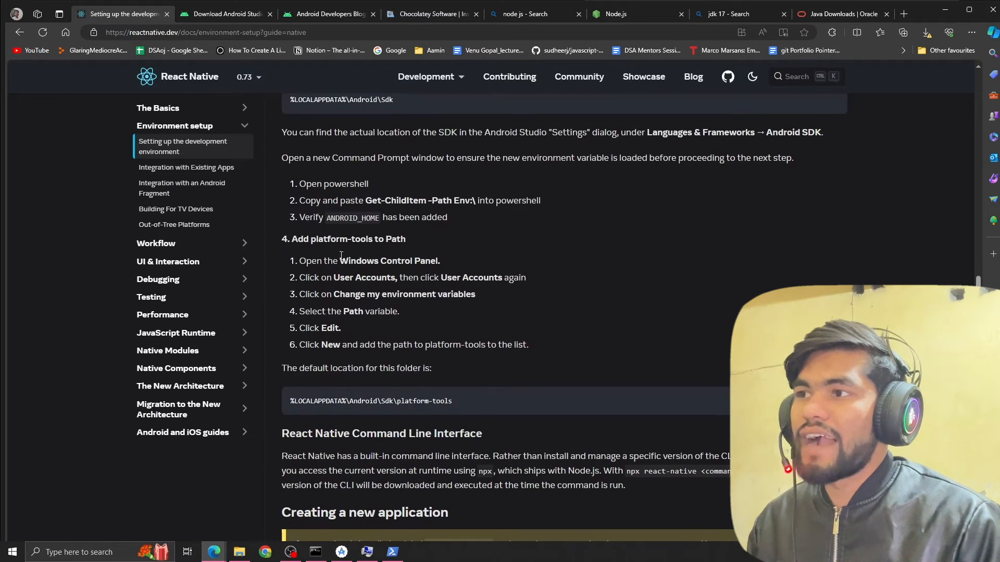
left_click_drag(301, 240, 420, 243)
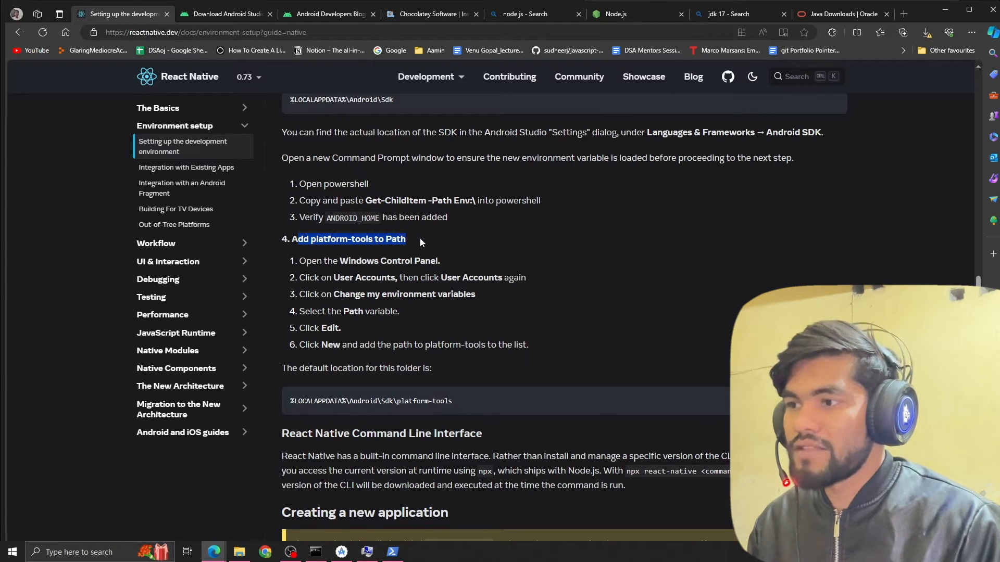
scroll(341, 255, "down", 1)
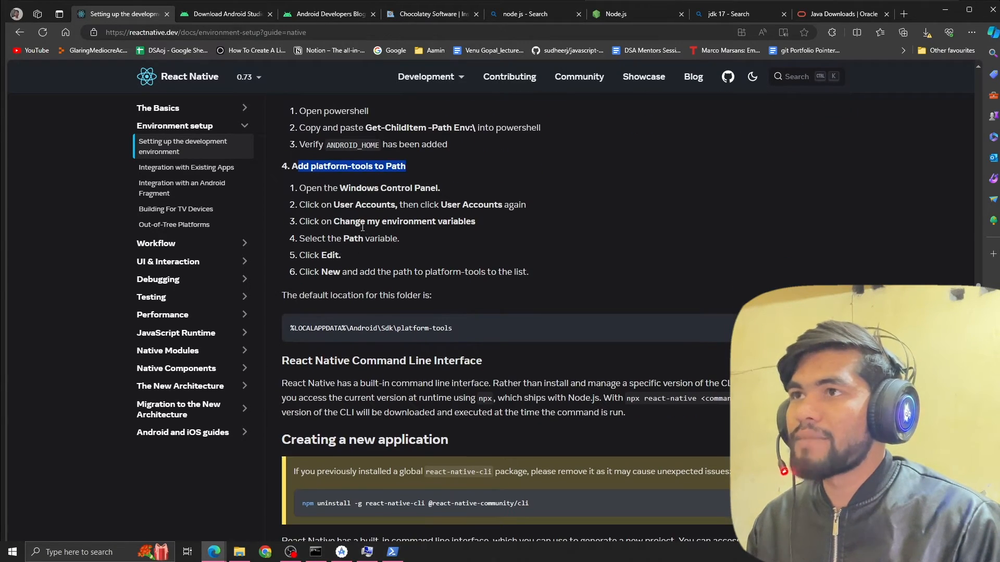
key("alt+Tab")
left_click(508, 95)
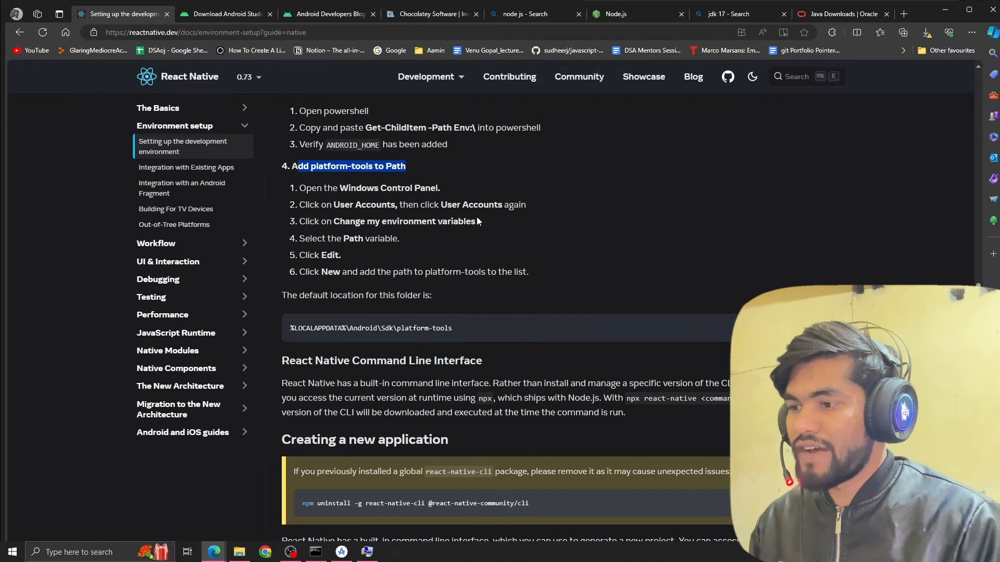
Bring up the Environment Variables dialog and compare it with the guide's steps for reaching the Path variable.
key("super")
left_click(367, 552)
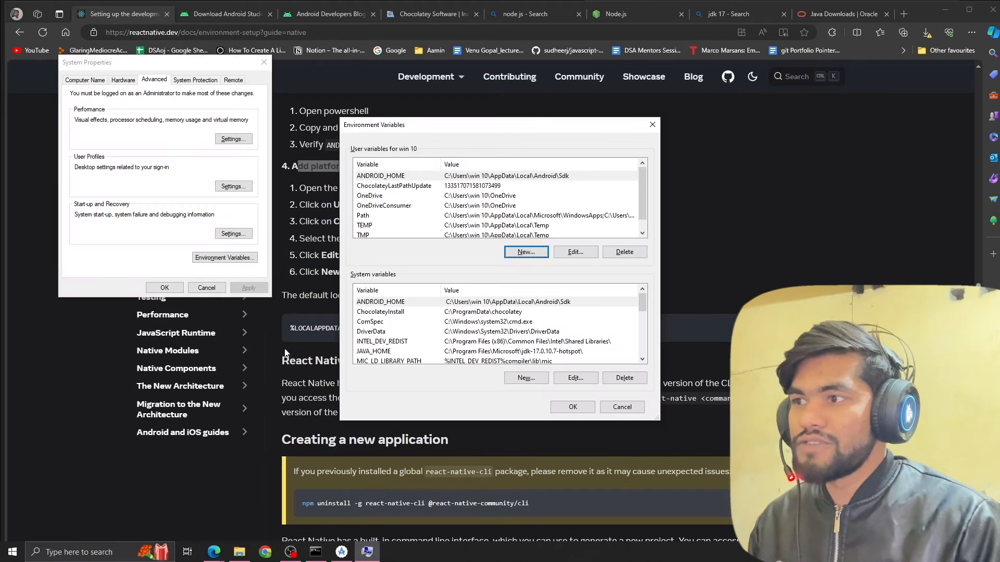
left_click(314, 263)
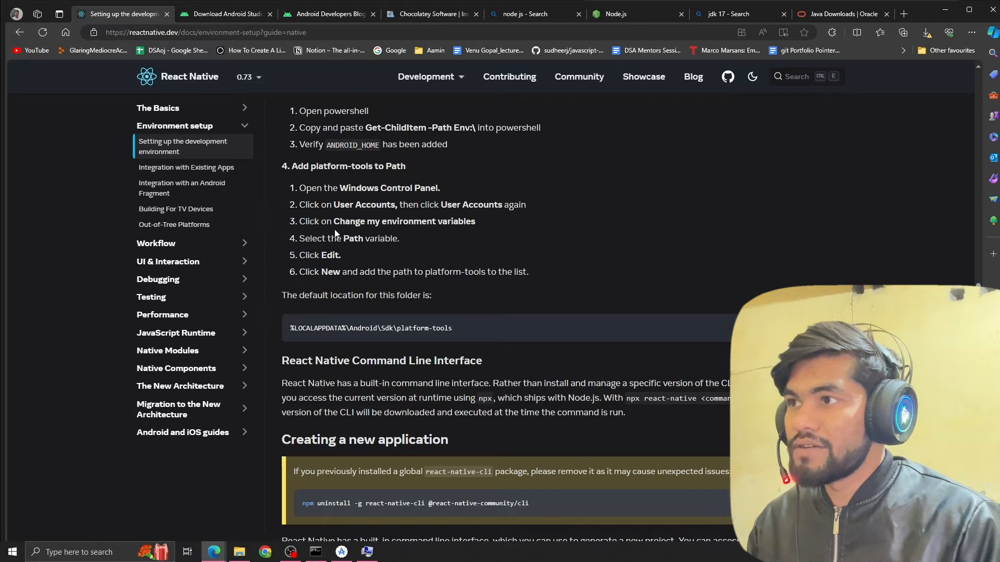
left_click_drag(336, 222, 366, 206)
left_click(348, 216)
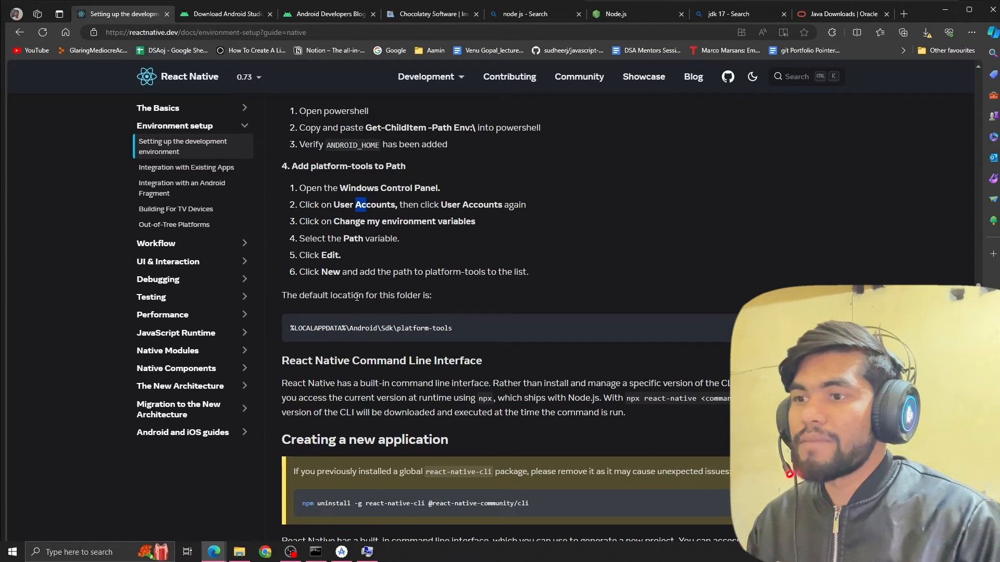
key("super")
key("alt+Tab")
left_click(314, 306)
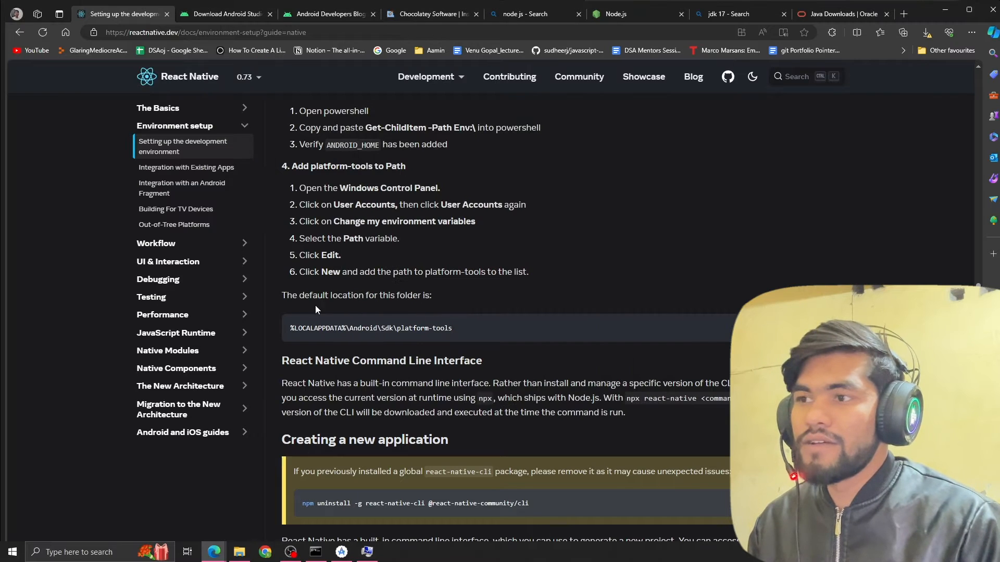
Open the system Path variable for editing and go to the default platform-tools location in the guide to copy it.
key("alt+Tab")
scroll(461, 333, "down", 1)
scroll(409, 336, "down", 2)
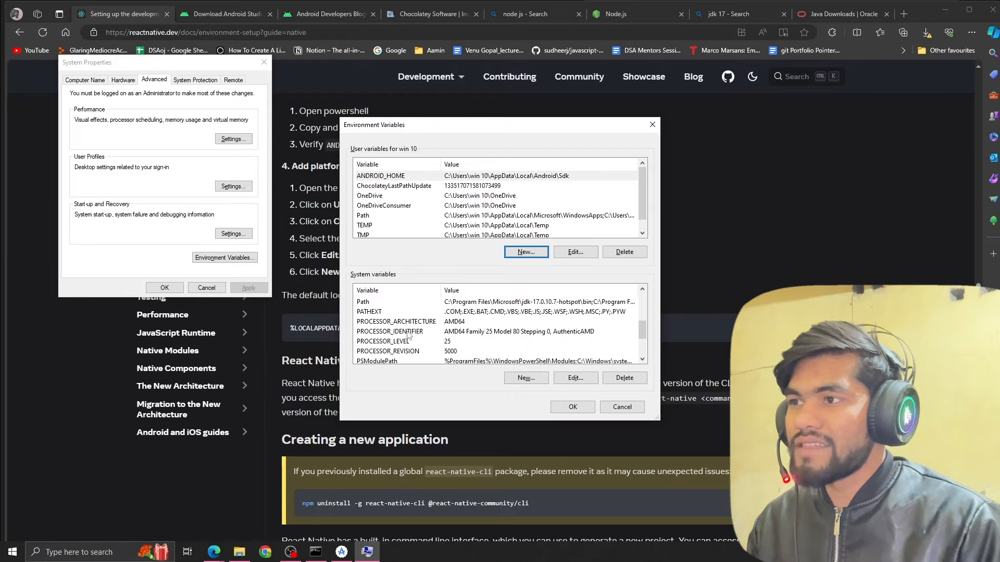
double_click(369, 302)
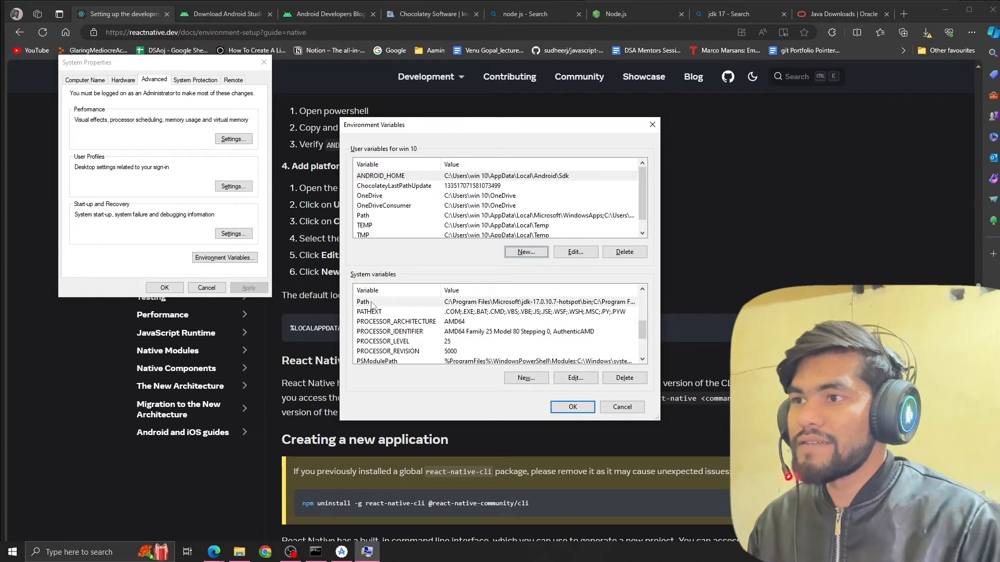
left_click(313, 292)
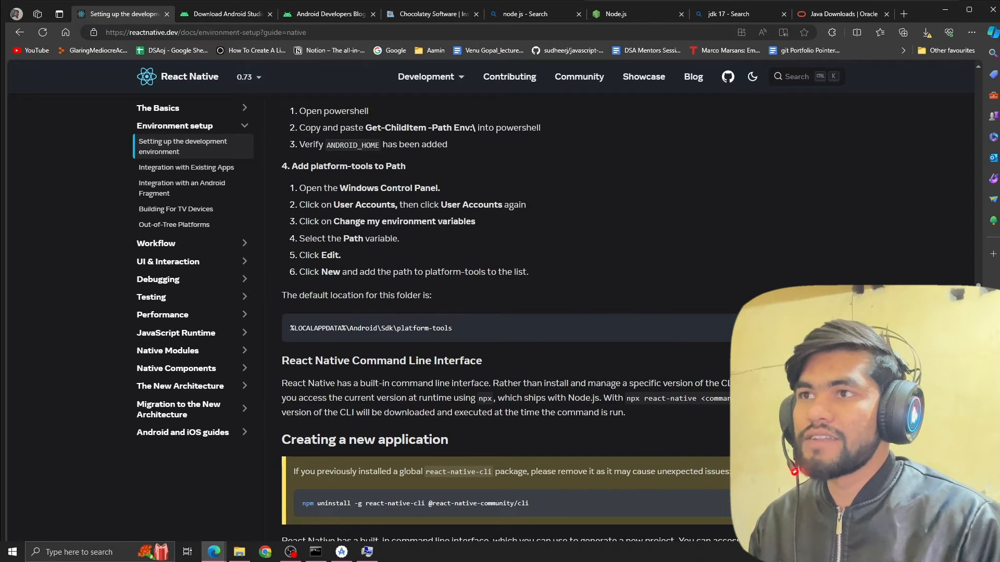
Try adding %LOCALAPPDATA%\Android\Sdk\platform-tools as a new system Path entry, undo the pasted text, and accept the edit dialog.
key("alt+Tab")
left_click(606, 166)
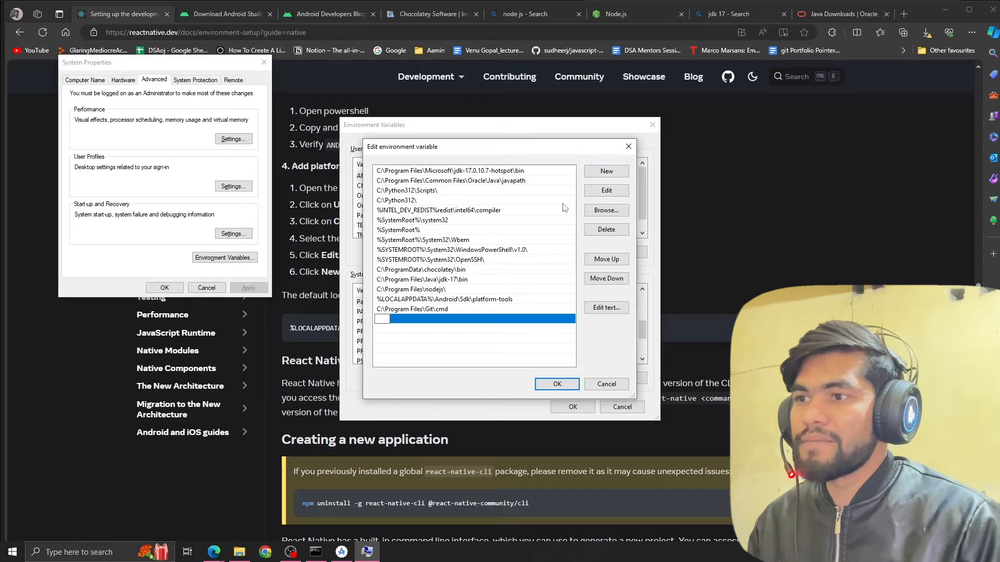
type("%LOCALAPPDATA%\\Android\\Sdk\\platform-tools")
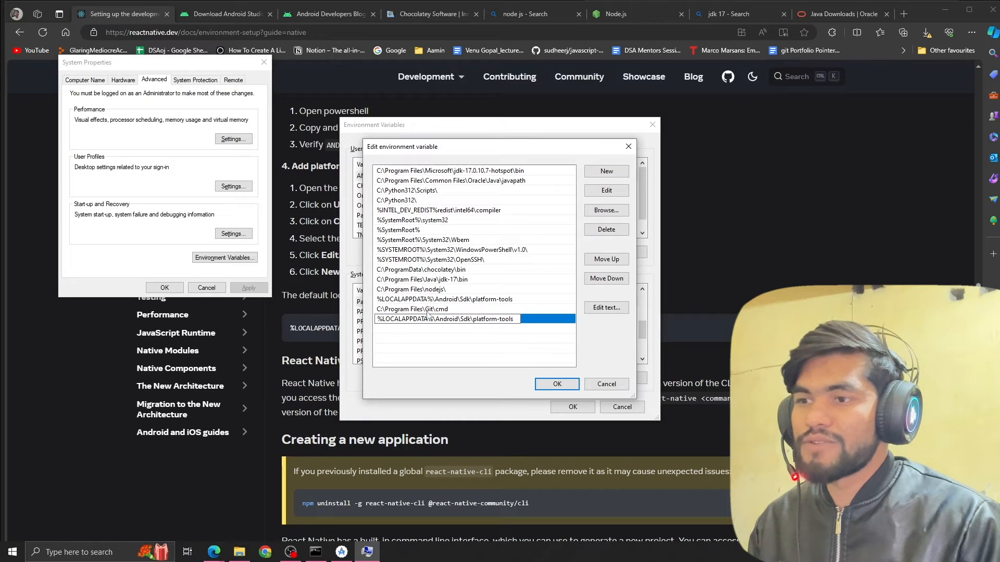
key("ctrl+z")
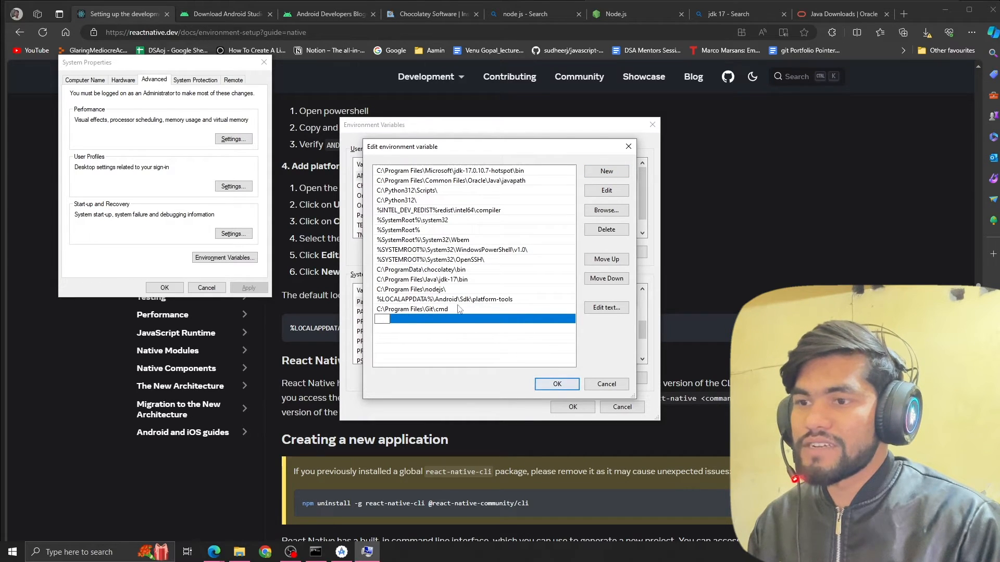
left_click(566, 387)
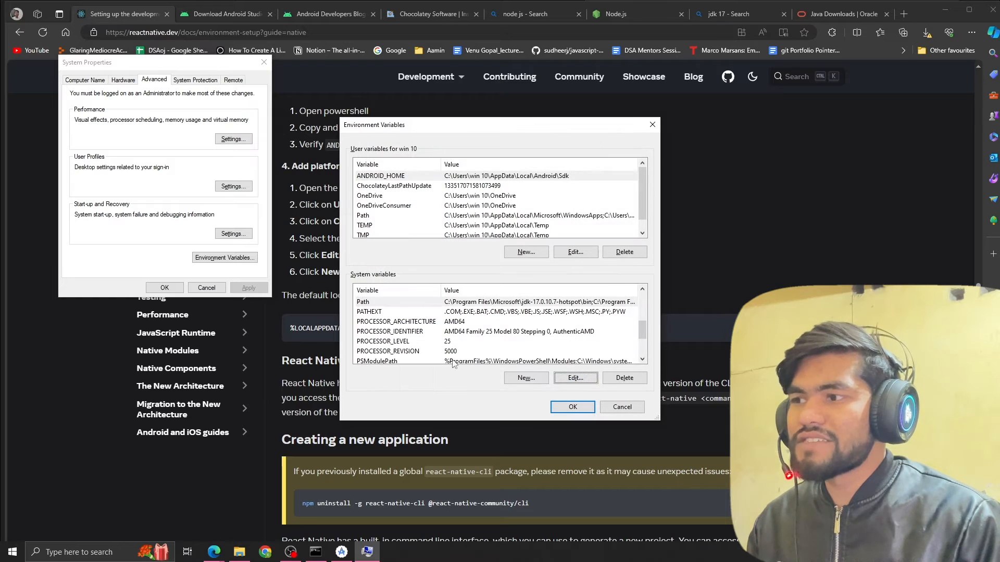
Open %LOCALAPPDATA%\Android\Sdk\platform-tools in File Explorer, inspect the folder's full path, and close the window.
left_click(298, 313)
scroll(385, 319, "down", 1)
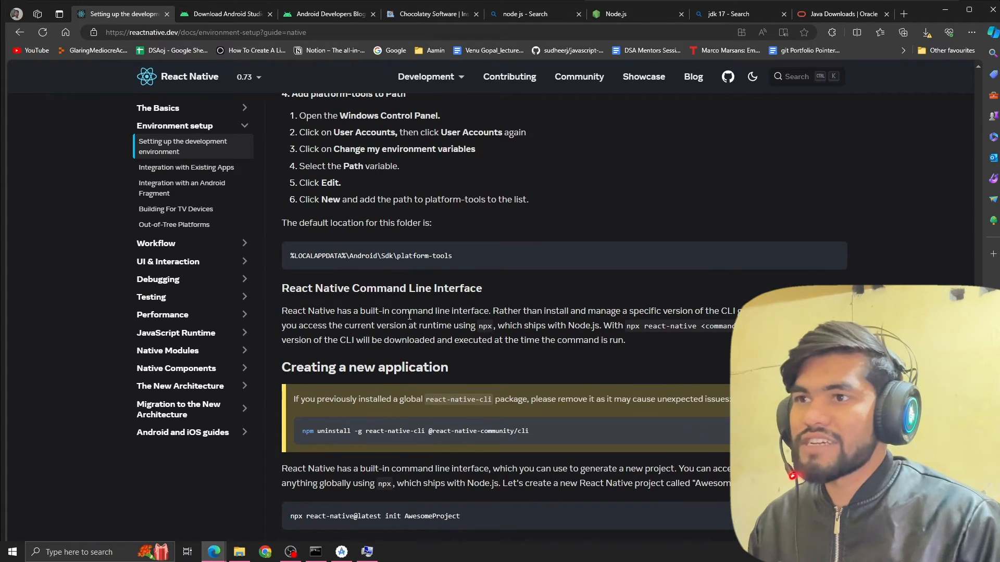
key("super+e")
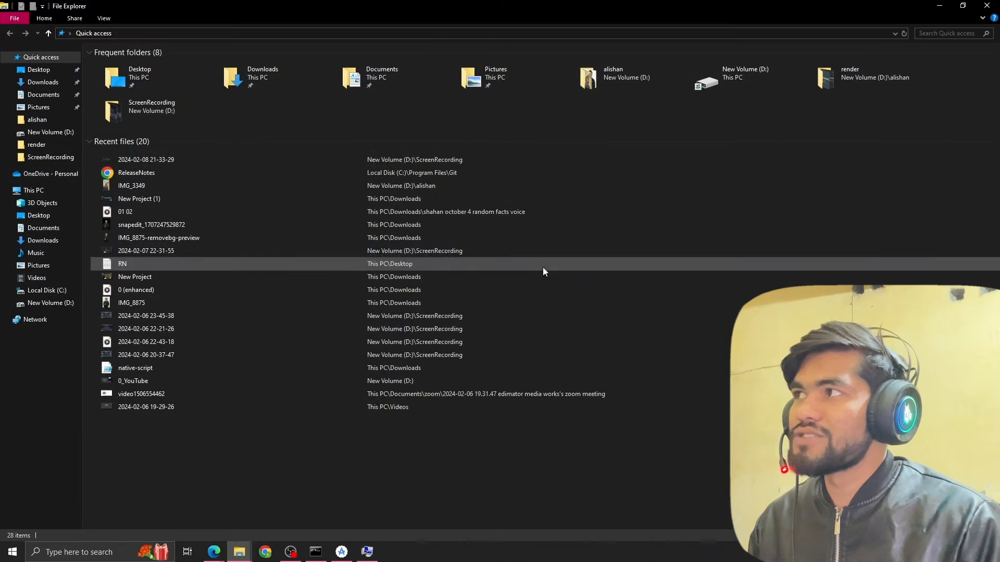
left_click(227, 33)
type("%LOCALAPPDATA%\\Android\\Sdk\\platform-tools")
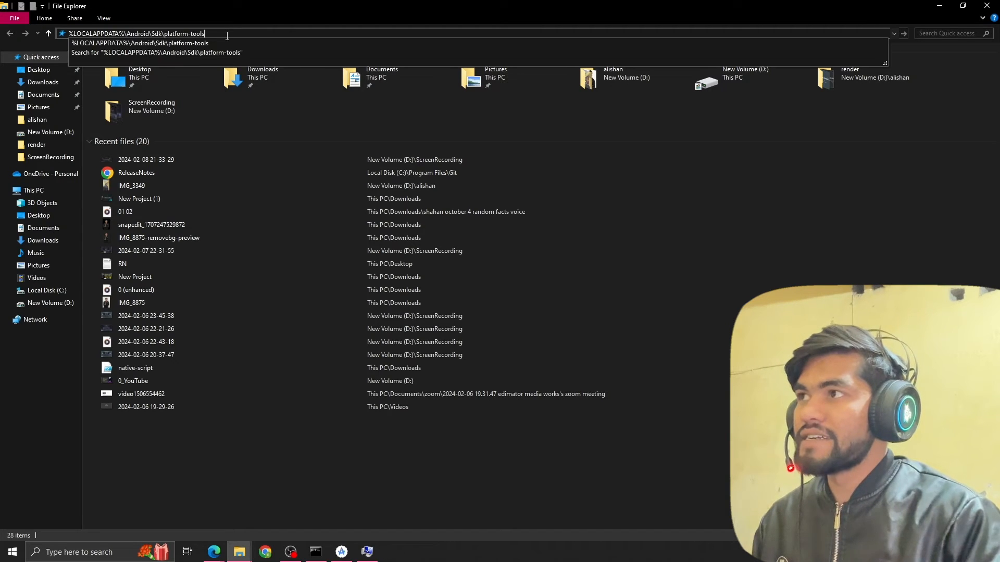
key("Return")
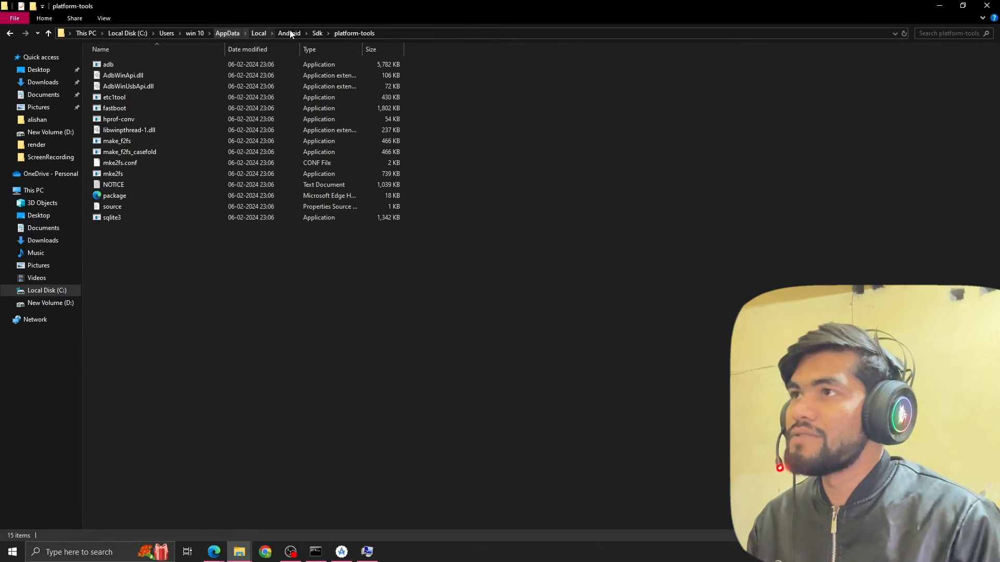
left_click(396, 32)
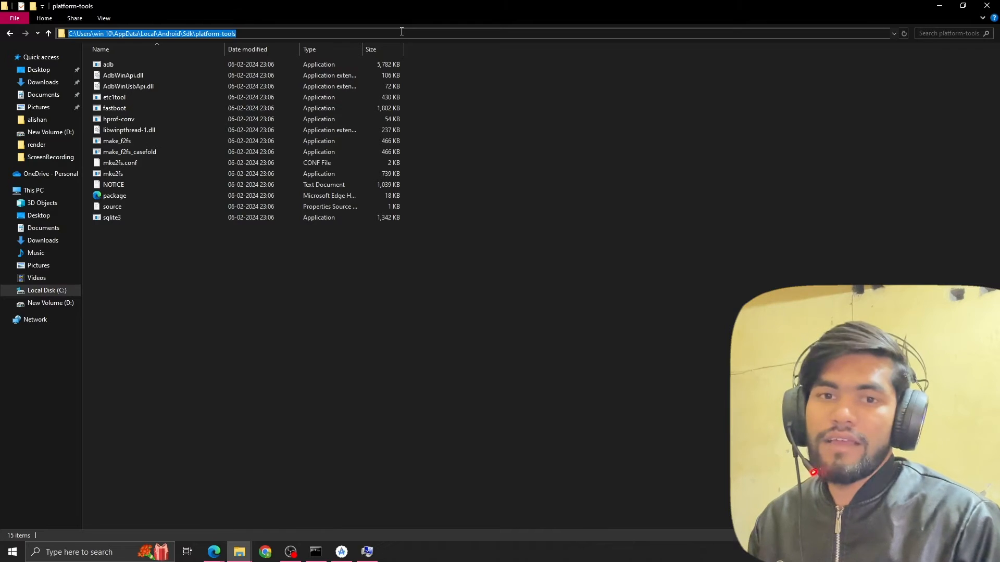
left_click(987, 5)
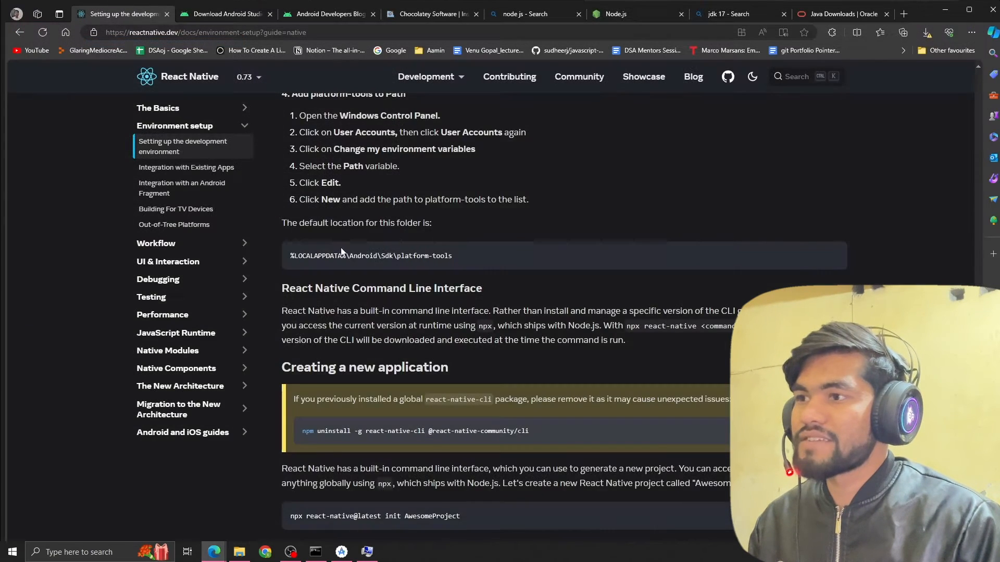
scroll(371, 286, "down", 3)
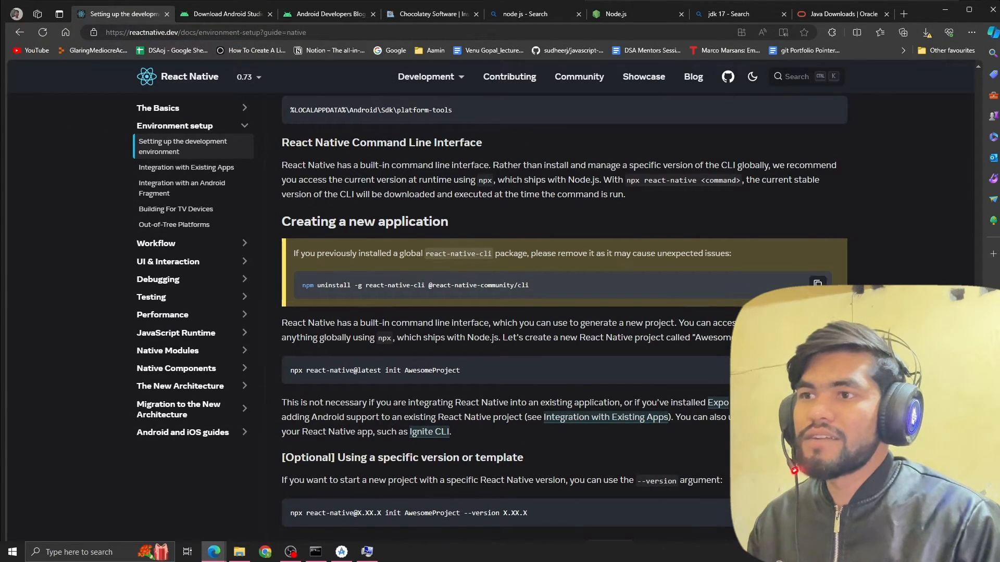
scroll(515, 301, "down", 2)
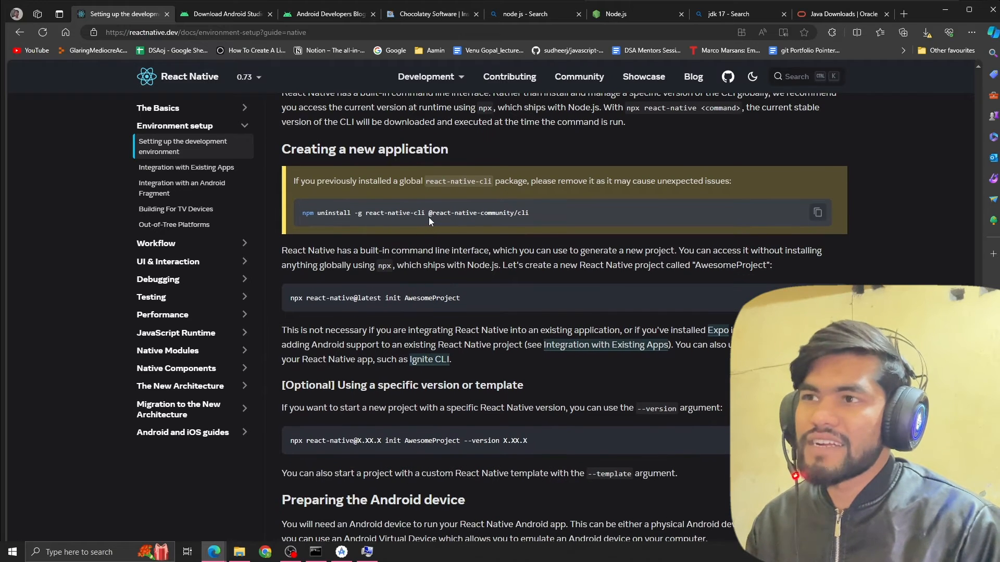
key("super")
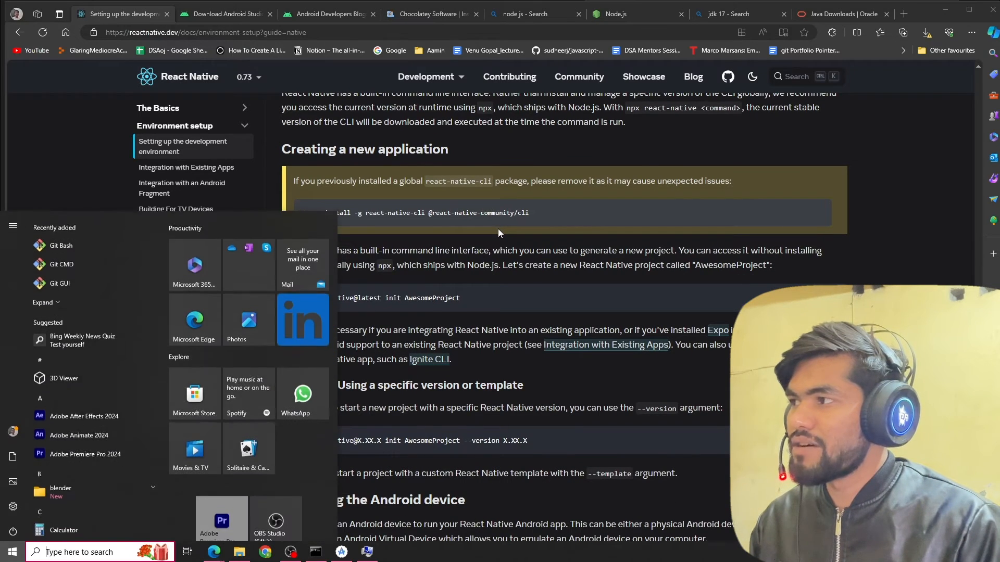
type("tew")
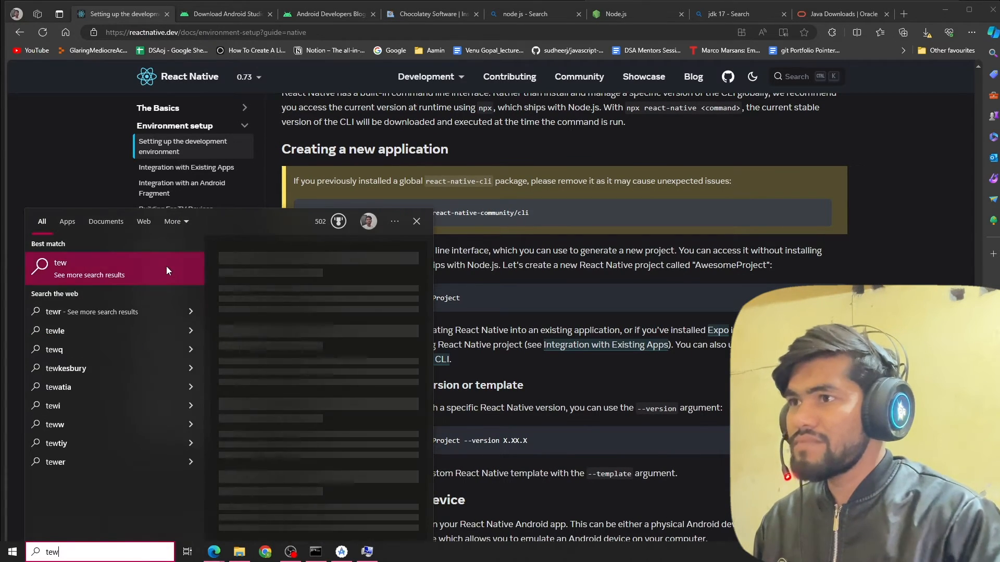
key("BackSpace")
left_click(166, 266)
type("npm uninstall -g react-native-cli @react-native-community/cli")
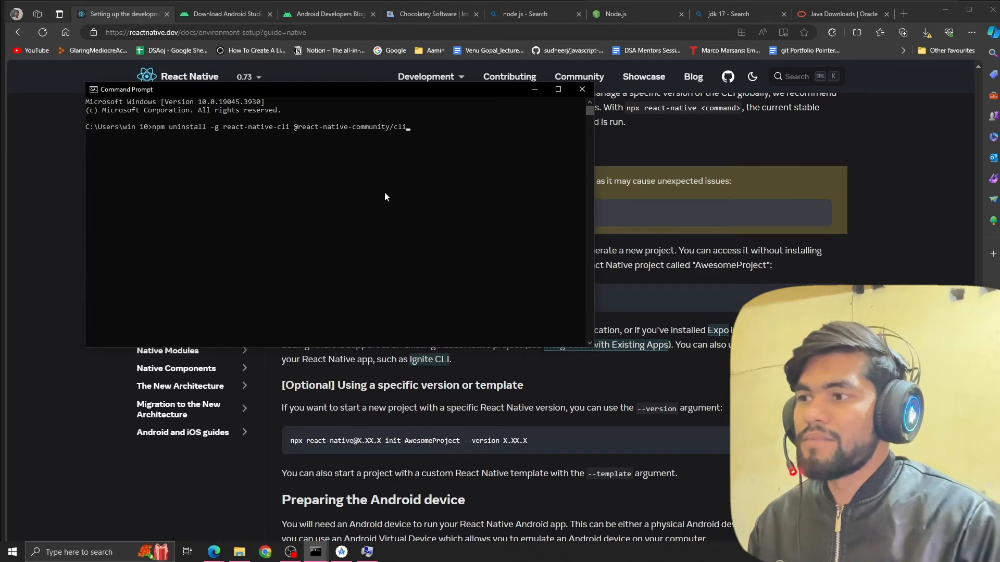
Return to the guide and examine the commands for creating a new React Native project with the latest or a specific version.
left_click(712, 258)
scroll(453, 321, "down", 3)
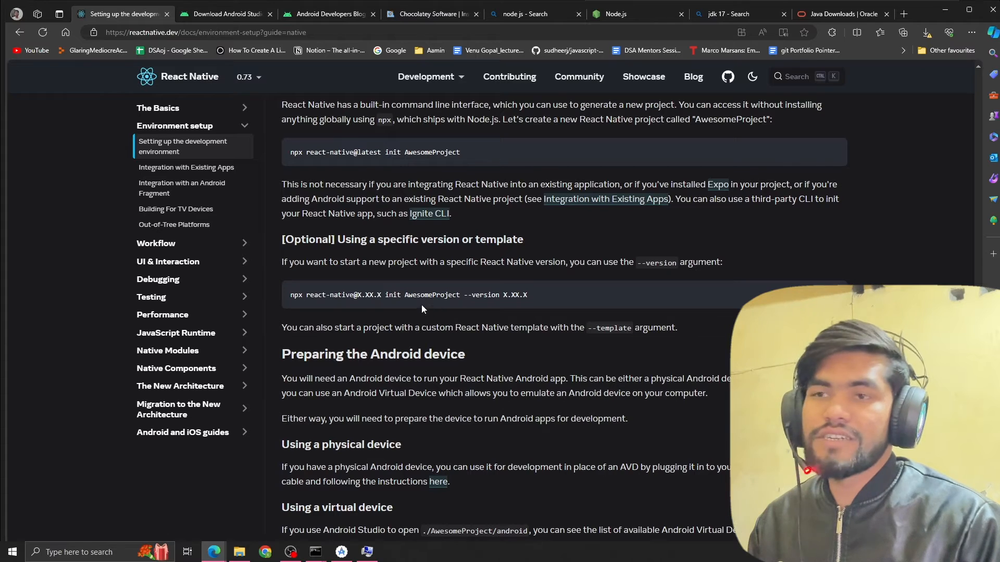
scroll(407, 264, "up", 2)
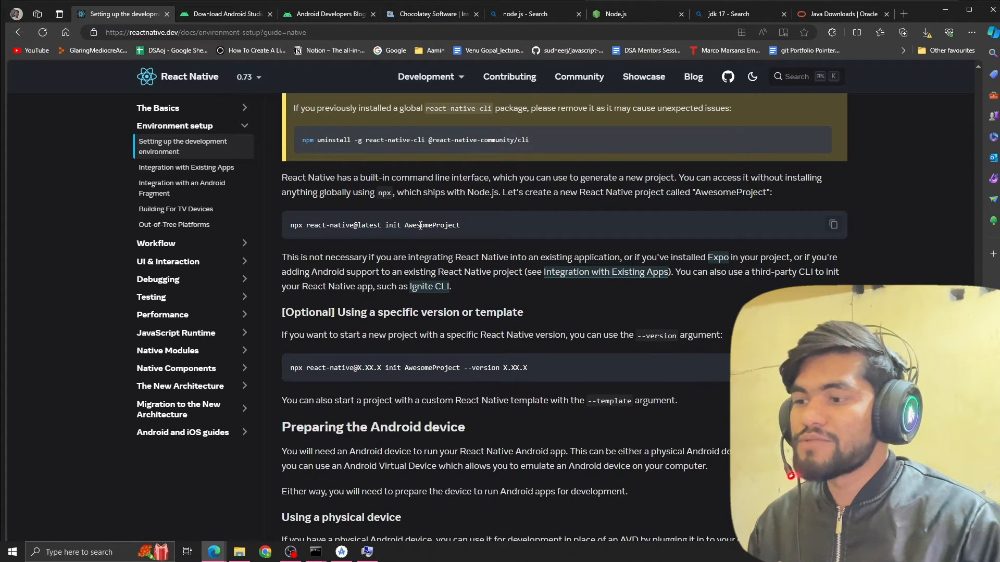
Switch to Android Studio and open the Device Manager listing the virtual devices.
left_click(341, 552)
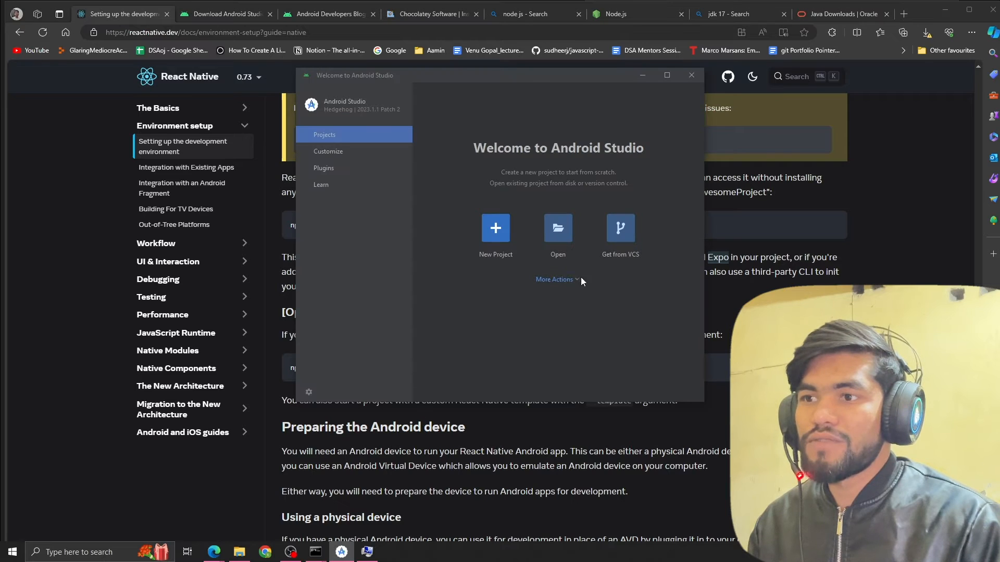
left_click(568, 281)
left_click(578, 316)
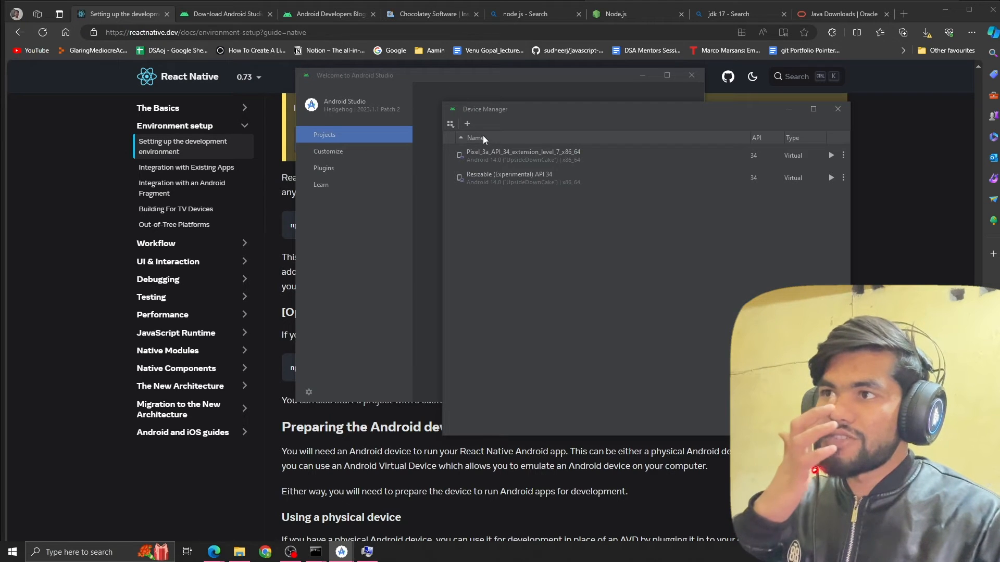
Start configuring a new Pixel 7 Pro virtual device, request the Sv2 system image download, and cancel the license agreement and device setup.
left_click(467, 125)
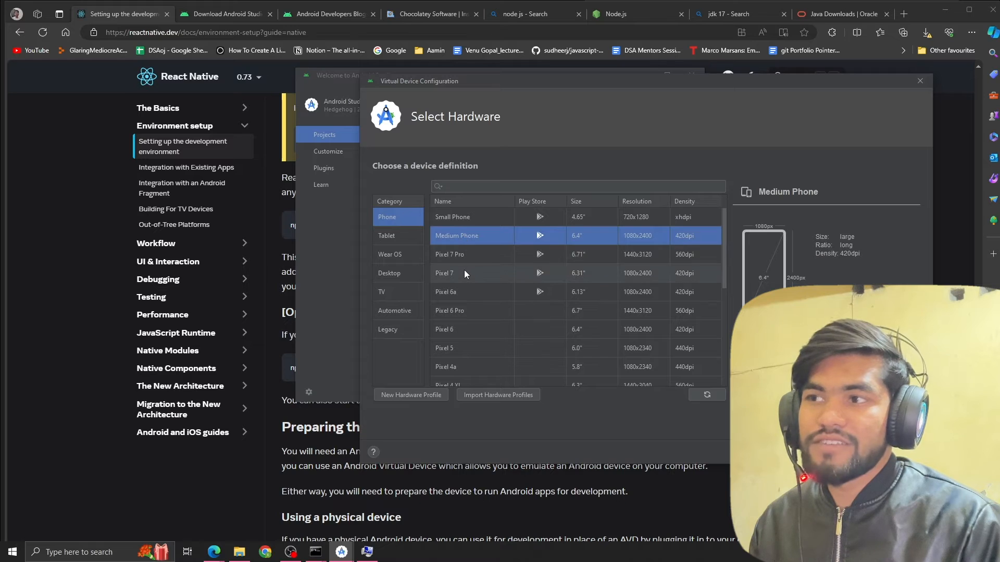
left_click(467, 255)
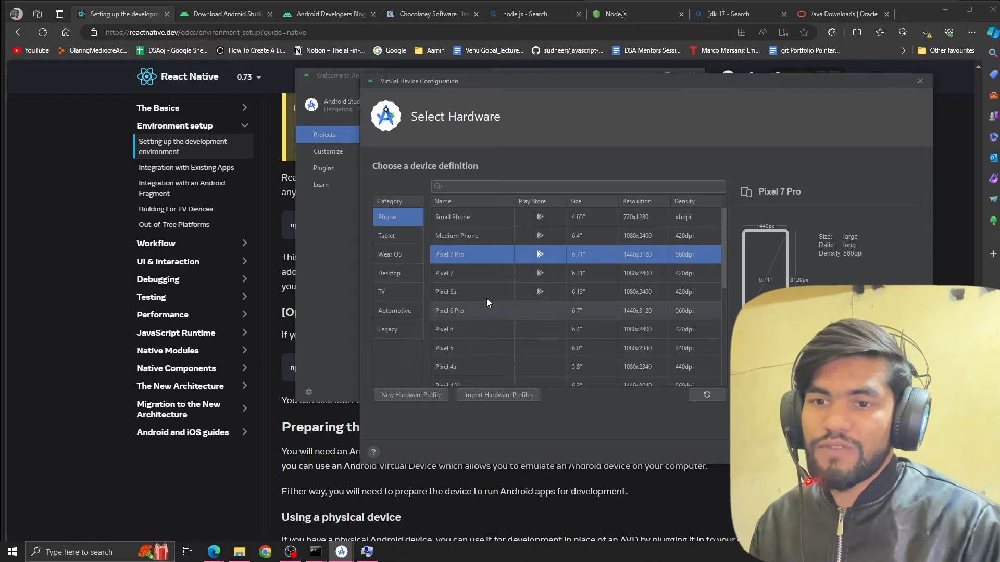
left_click(819, 452)
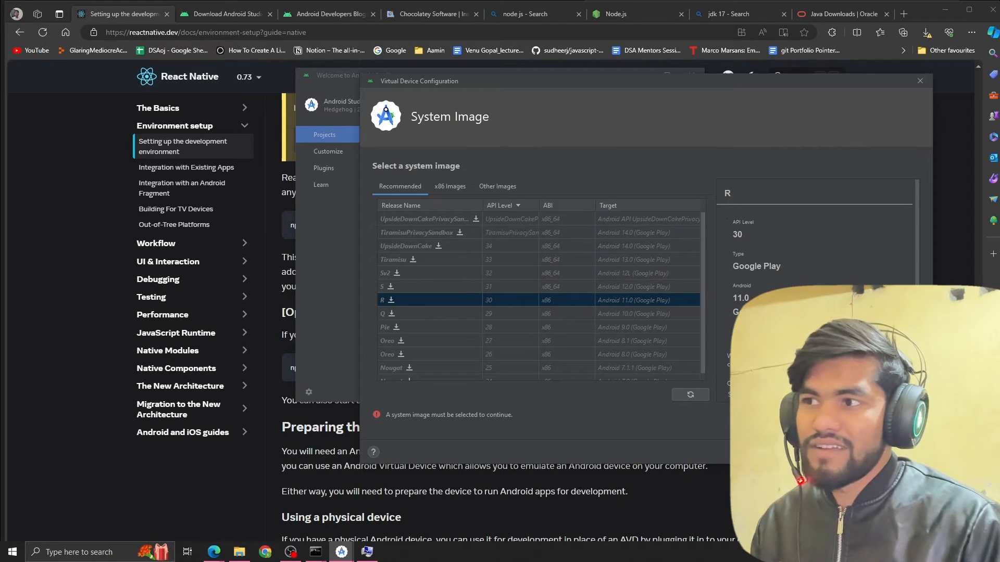
left_click(397, 274)
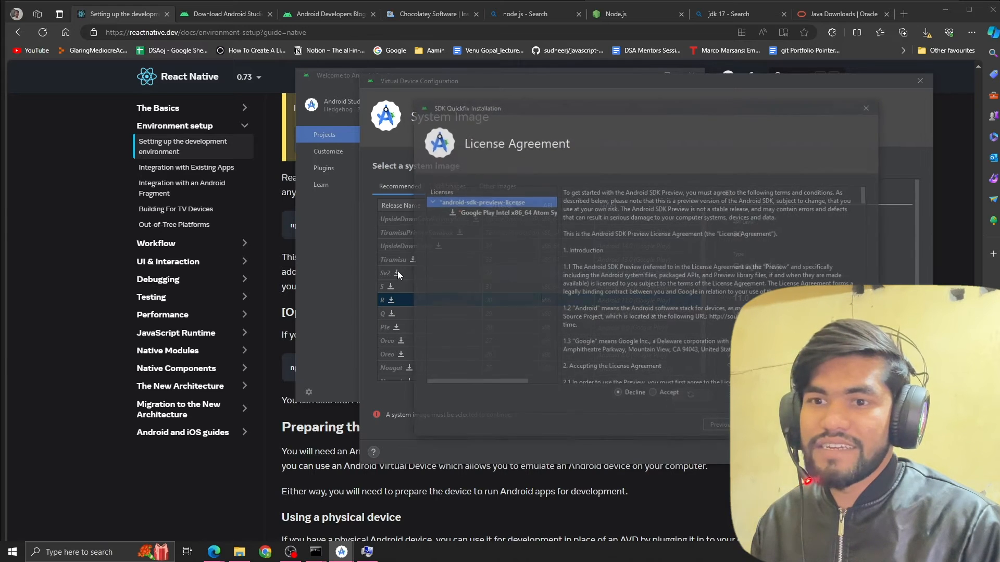
left_click(810, 426)
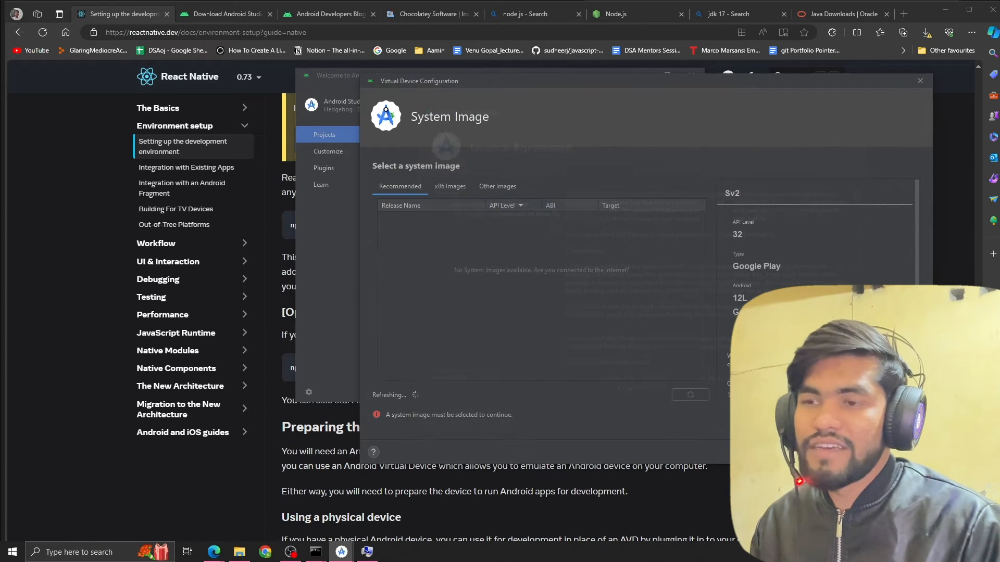
left_click(862, 452)
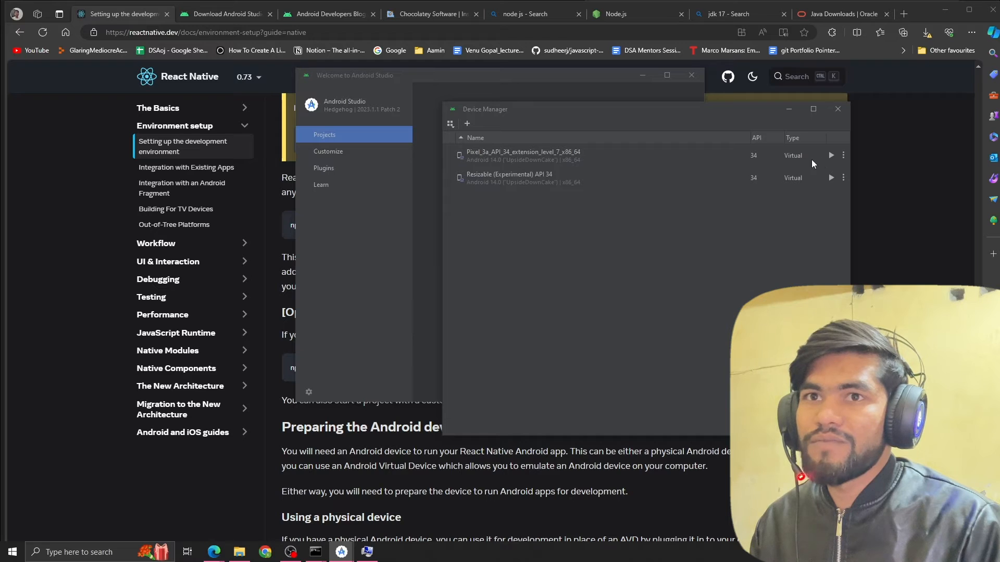
Launch the Pixel_3a_API_34_extension_level_7_x86_64 virtual device and return to the guide's section on preparing the Android device.
left_click(831, 156)
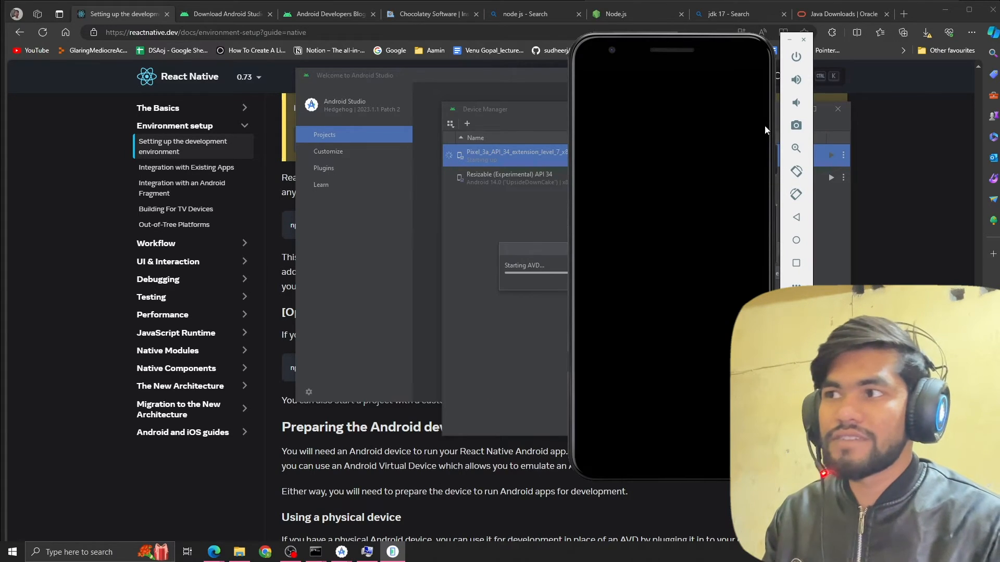
left_click_drag(689, 62, 767, 70)
left_click(336, 398)
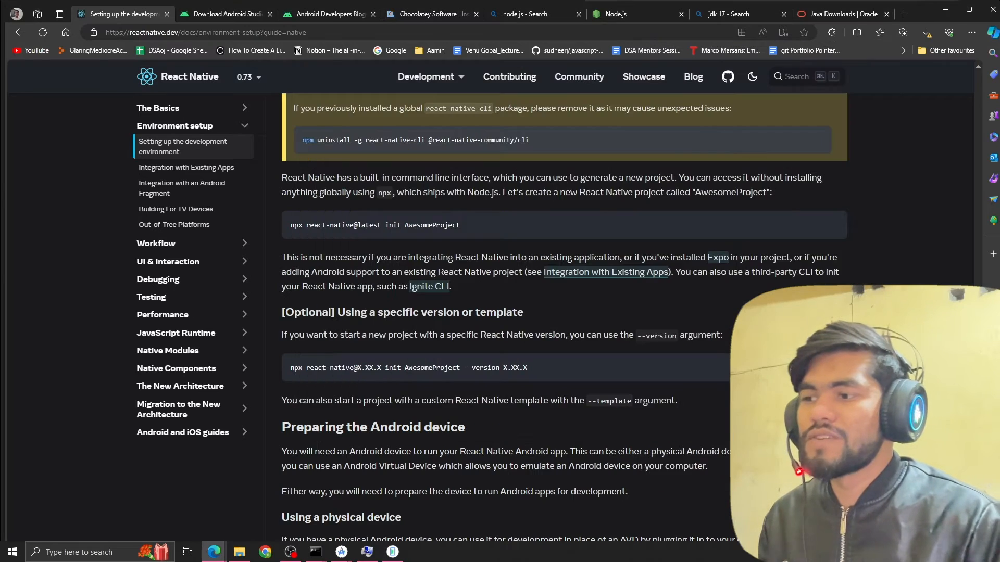
scroll(424, 345, "down", 6)
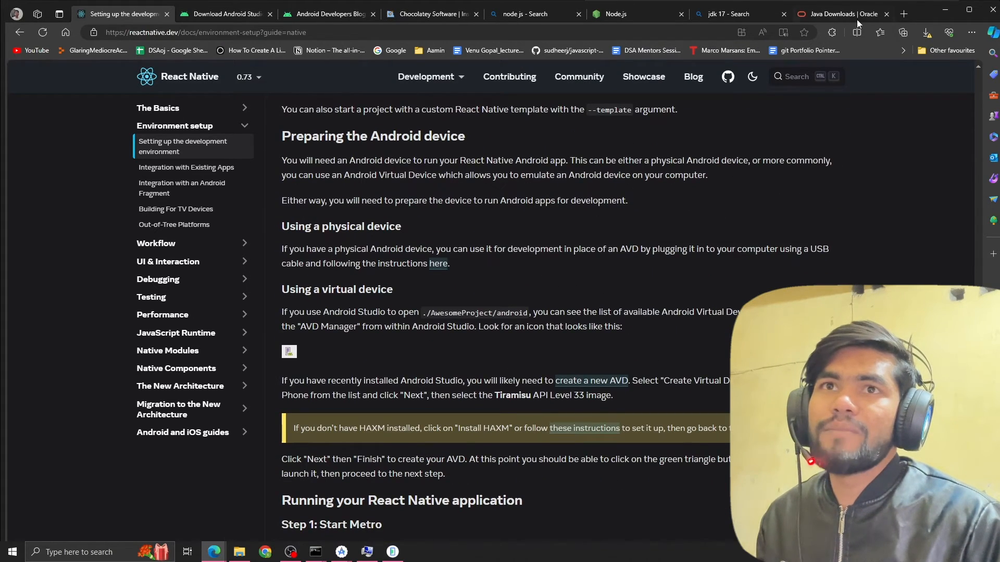
Search the web for vscode in a new browser tab and open the Visual Studio Code download page.
left_click(904, 14)
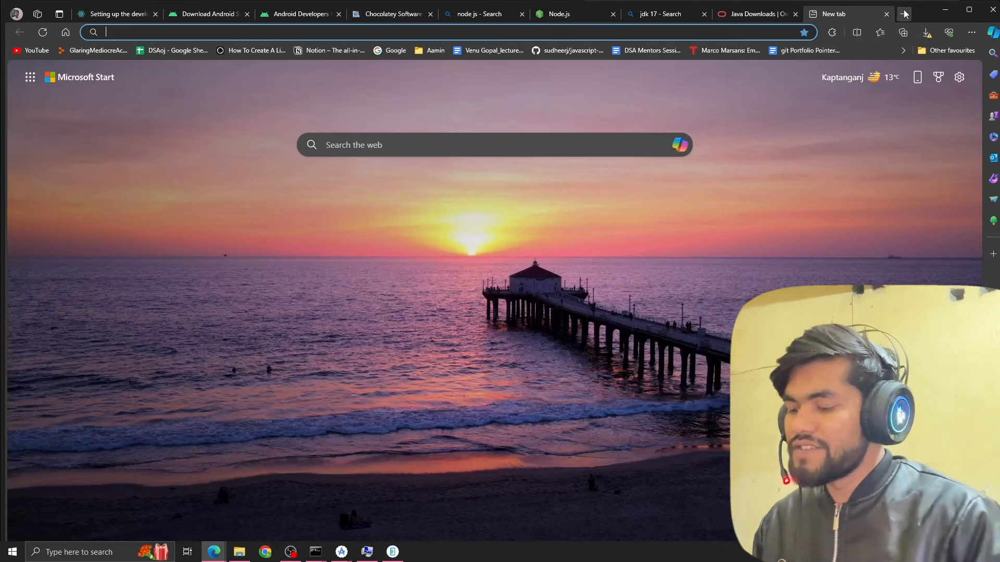
type("vscode")
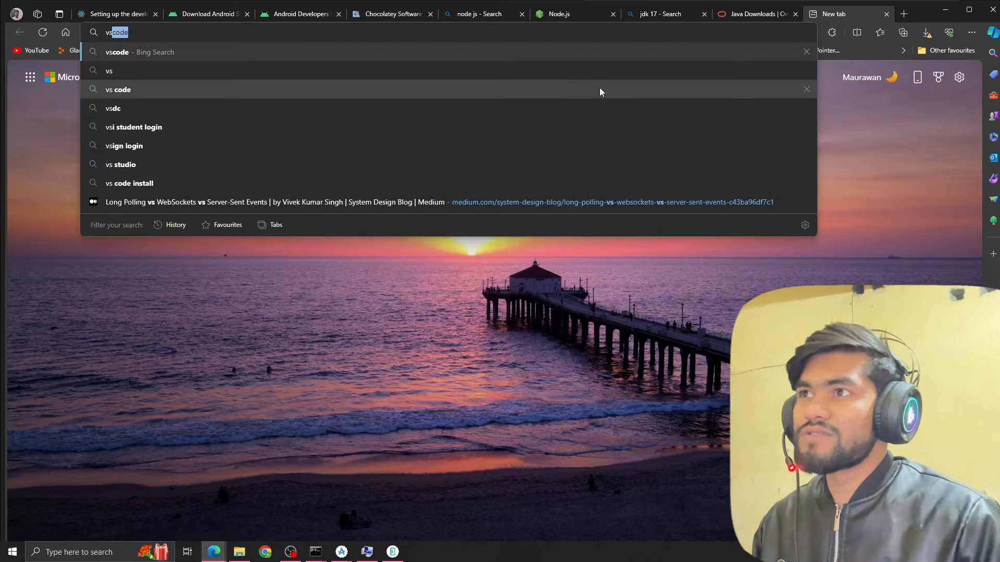
key("Return")
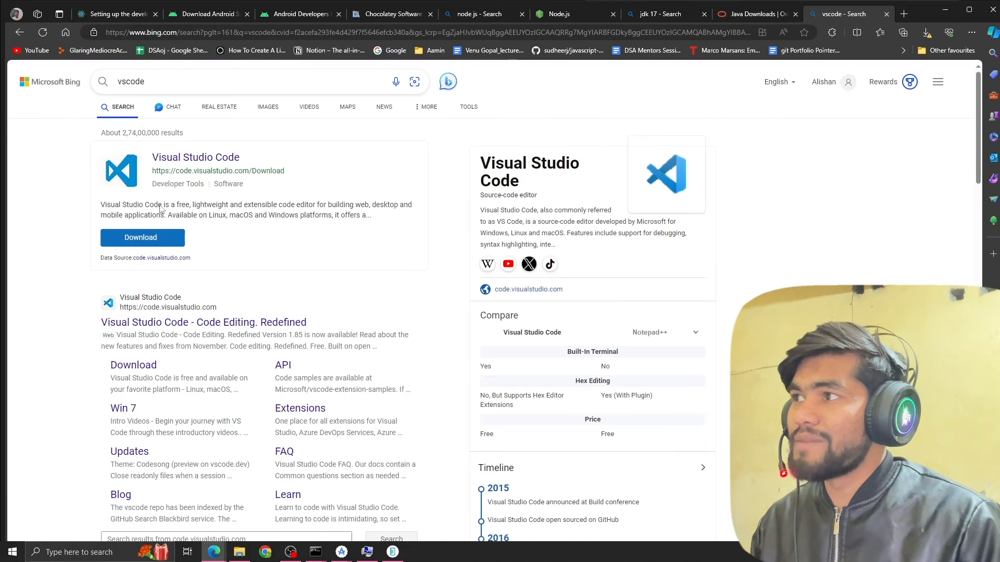
left_click(194, 157)
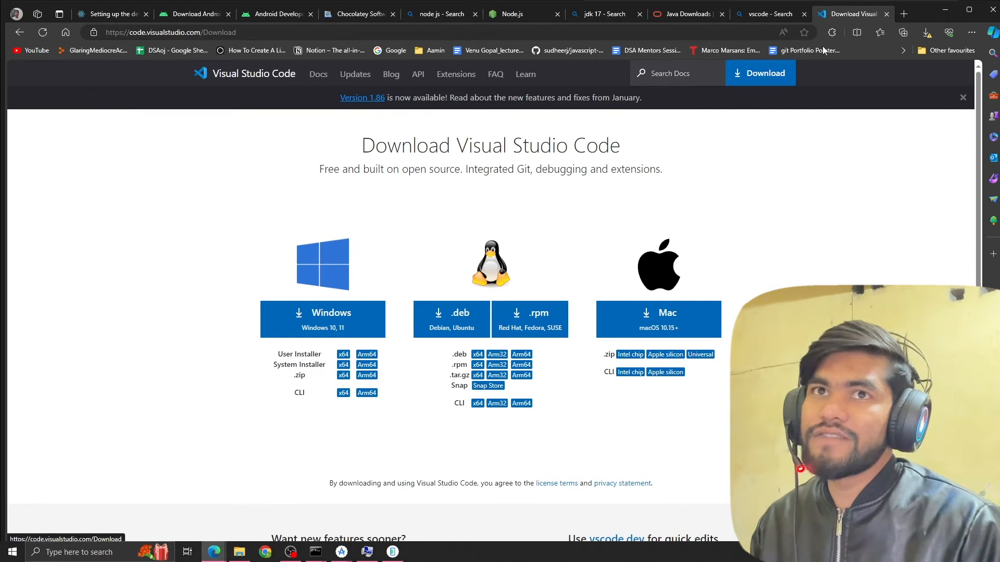
Search the web for git download in another new browser tab.
left_click(904, 14)
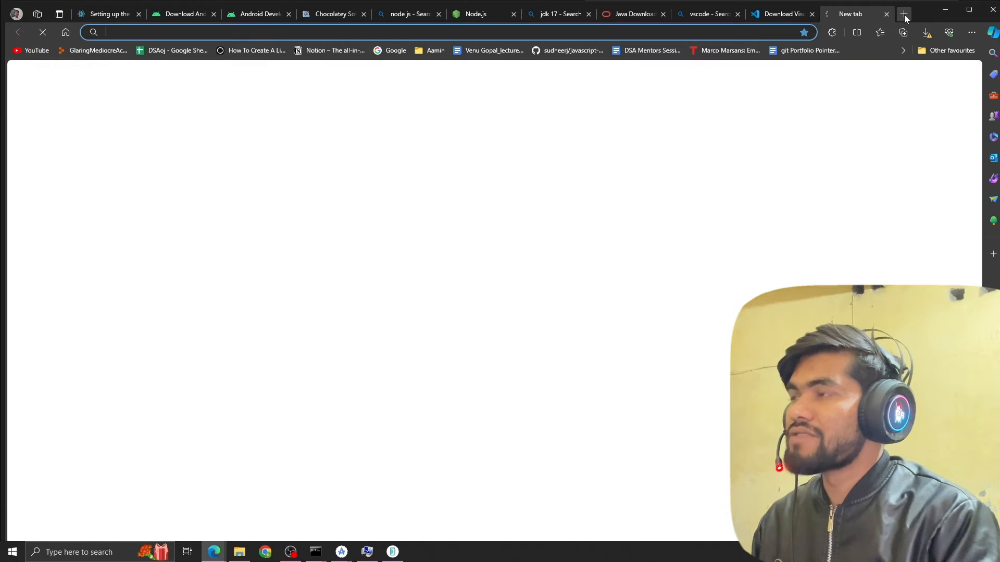
type("git downlo")
key("BackSpace")
key("BackSpace")
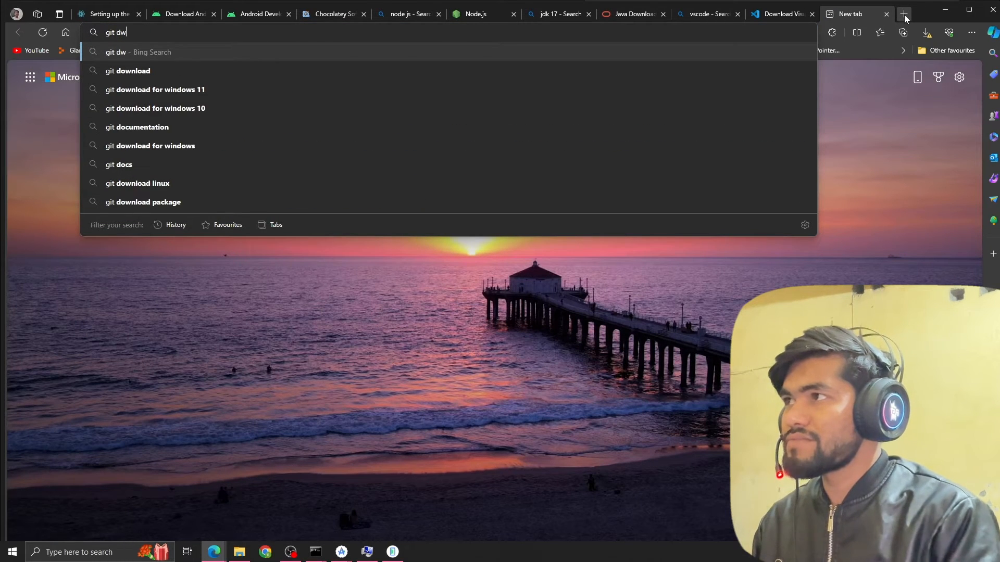
type("ow")
key("Return")
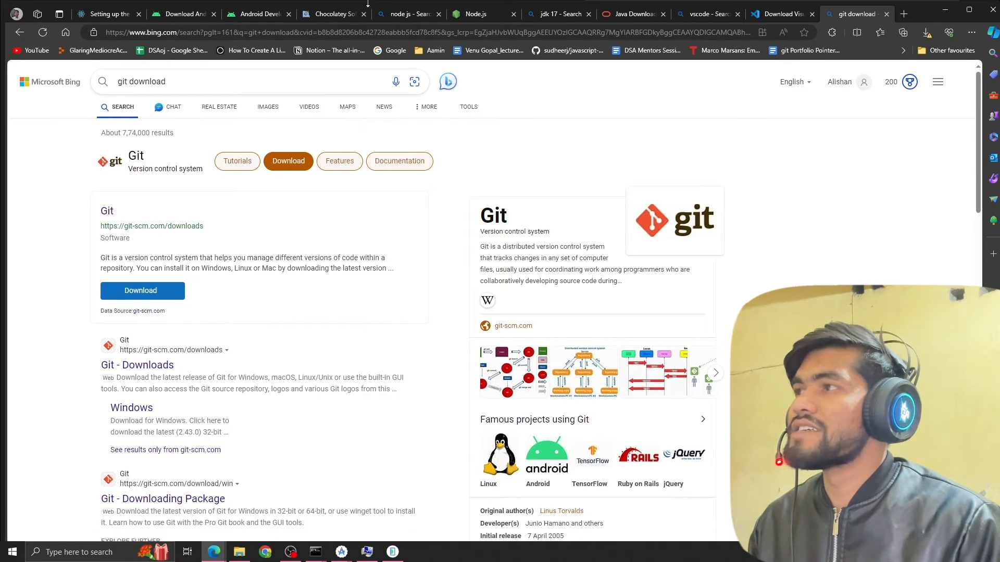
Return to the React Native environment setup guide and copy the npx react-native@latest init AwesomeProject command.
left_click(117, 13)
scroll(481, 414, "down", 3)
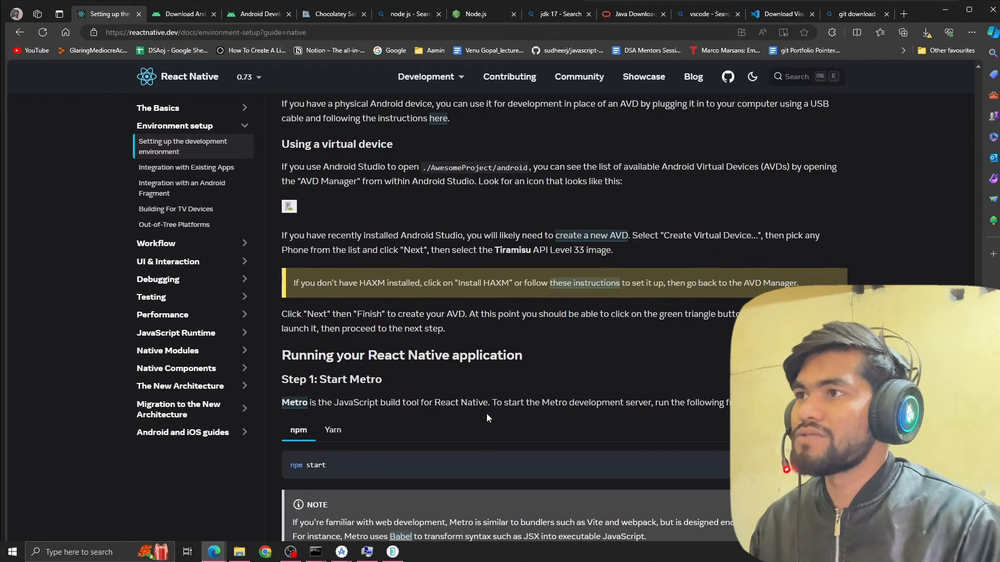
scroll(383, 291, "up", 7)
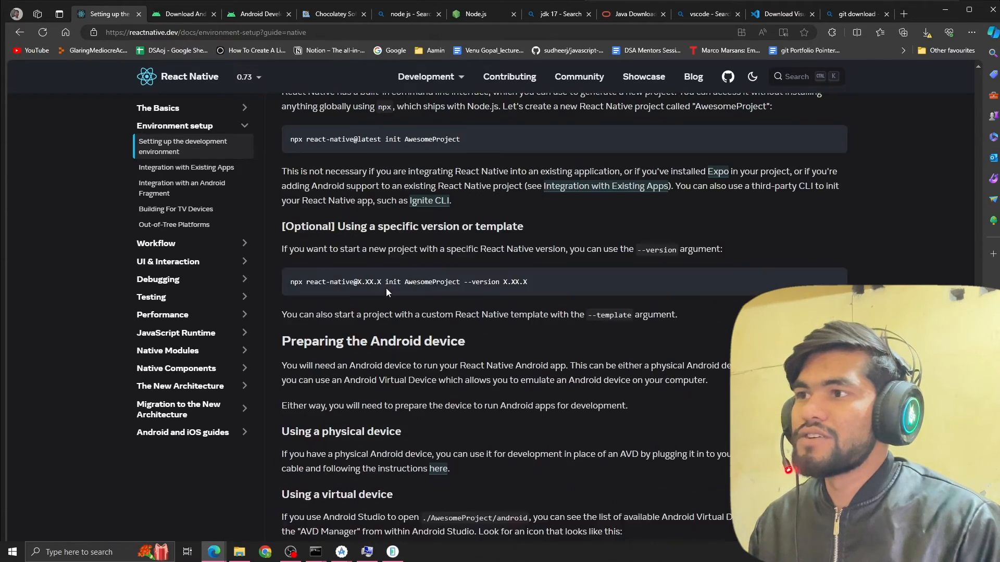
scroll(386, 291, "up", 2)
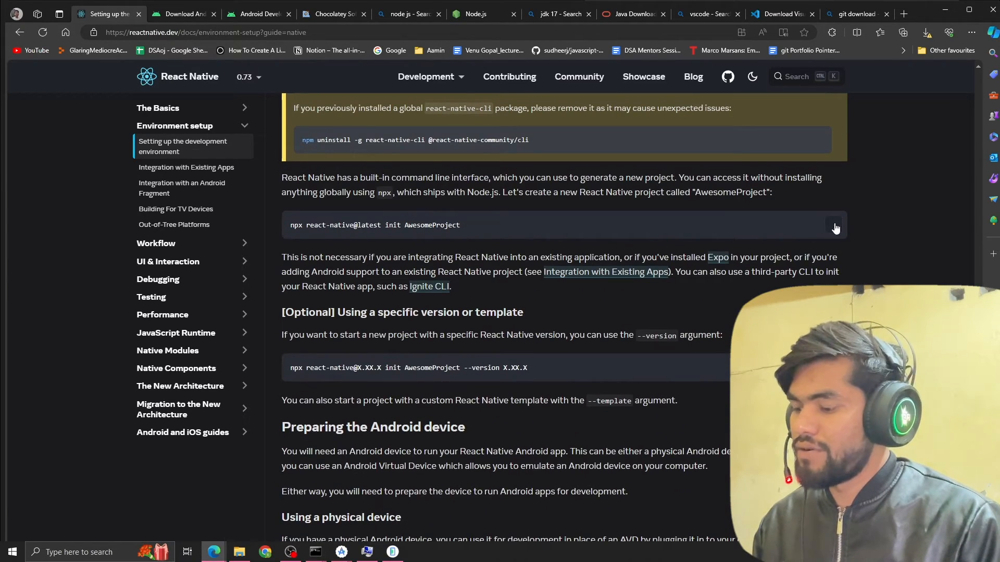
Create a folder named myappp on New Volume (D:) in File Explorer and open it.
key("super")
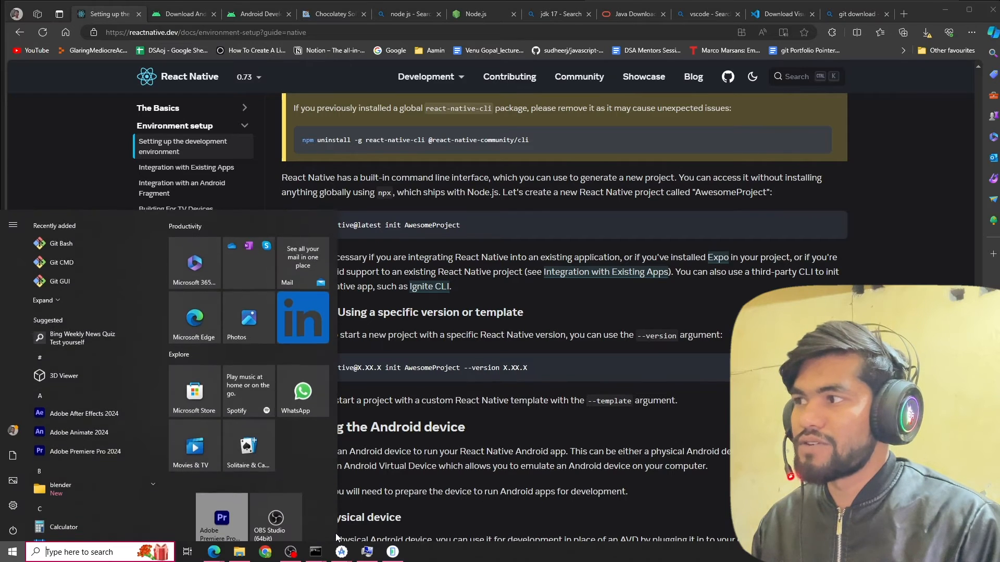
key("super+e")
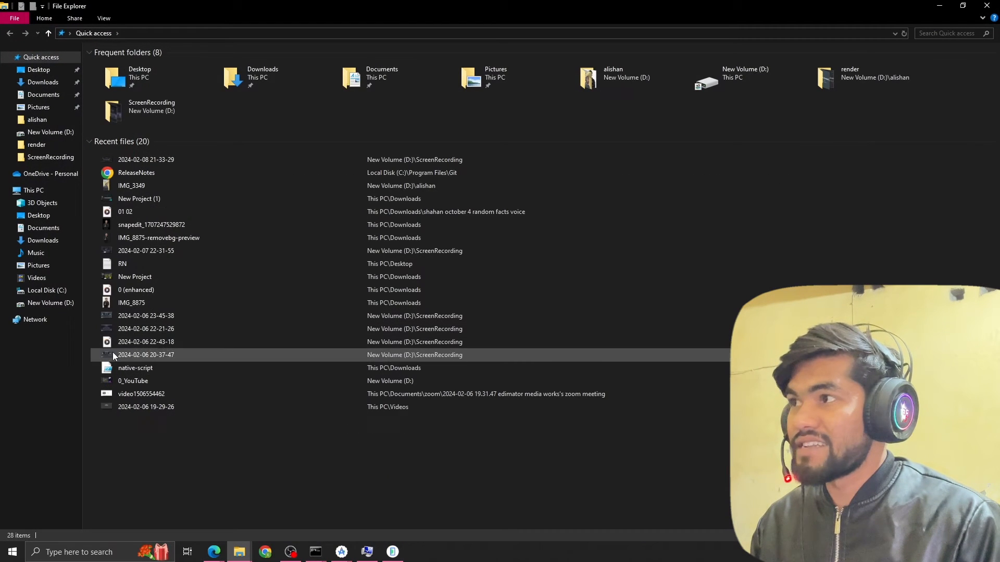
left_click(55, 303)
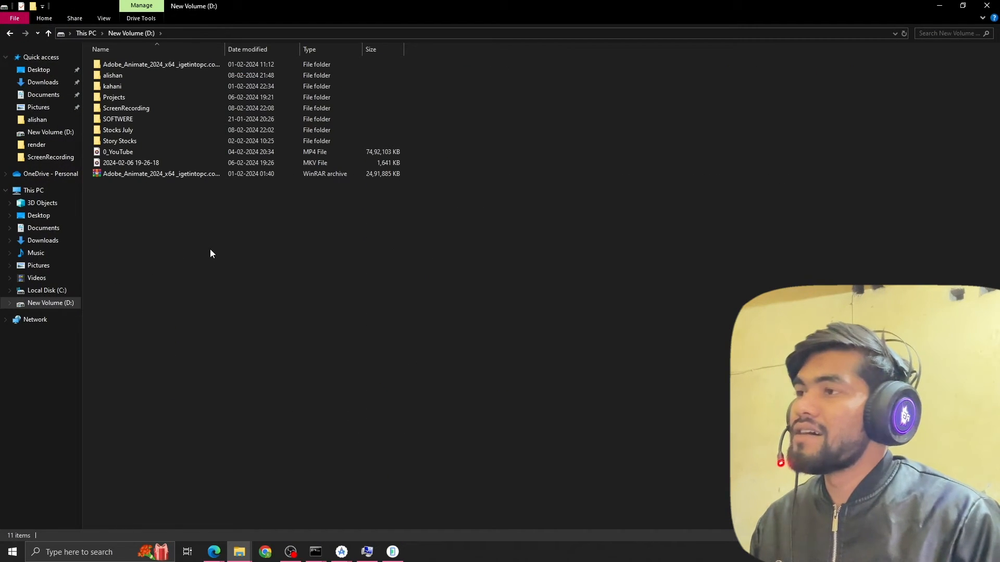
right_click(243, 242)
left_click(177, 270)
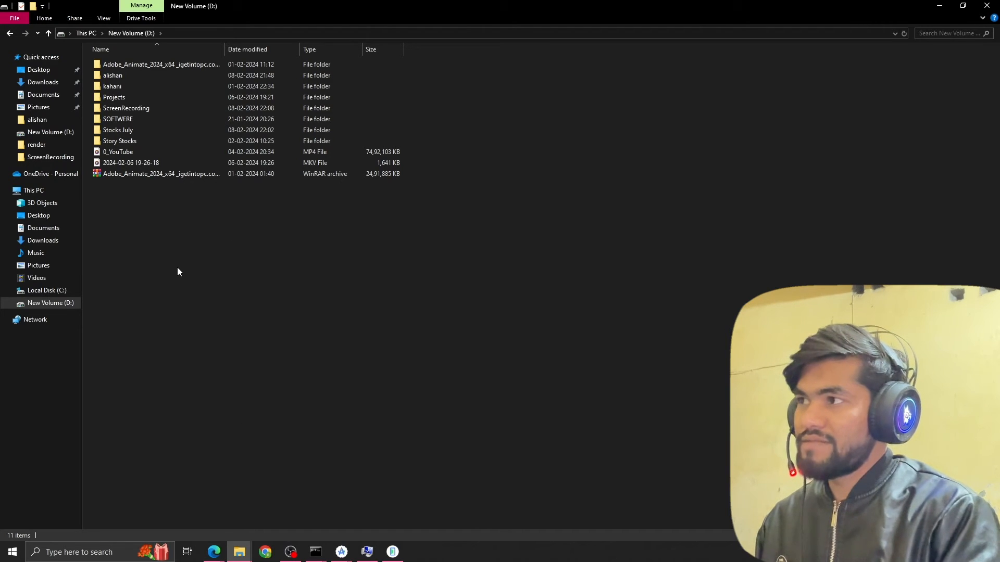
type("alisa")
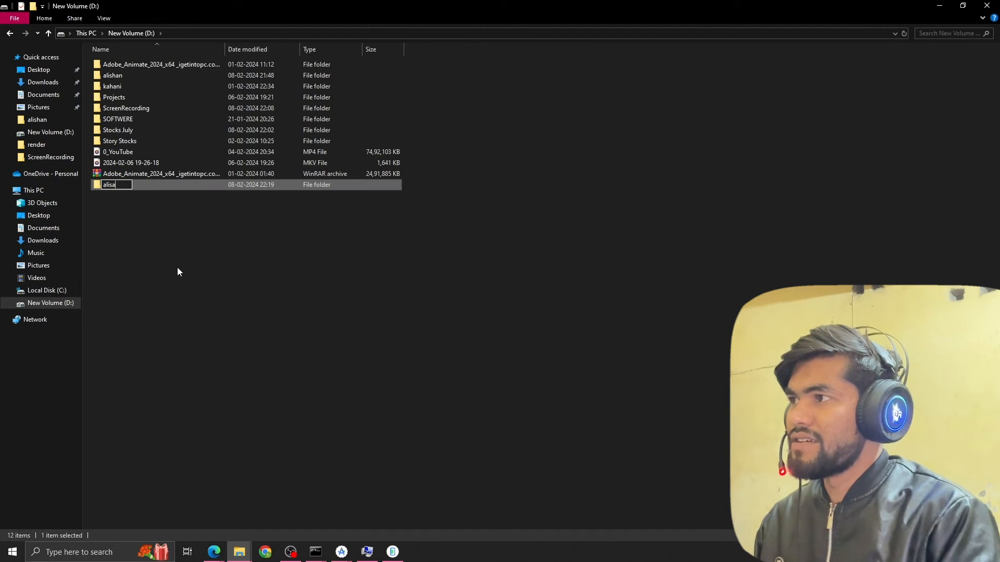
key("BackSpace")
key("BackSpace")
key("BackSpace")
key("BackSpace")
key("BackSpace")
type("my")
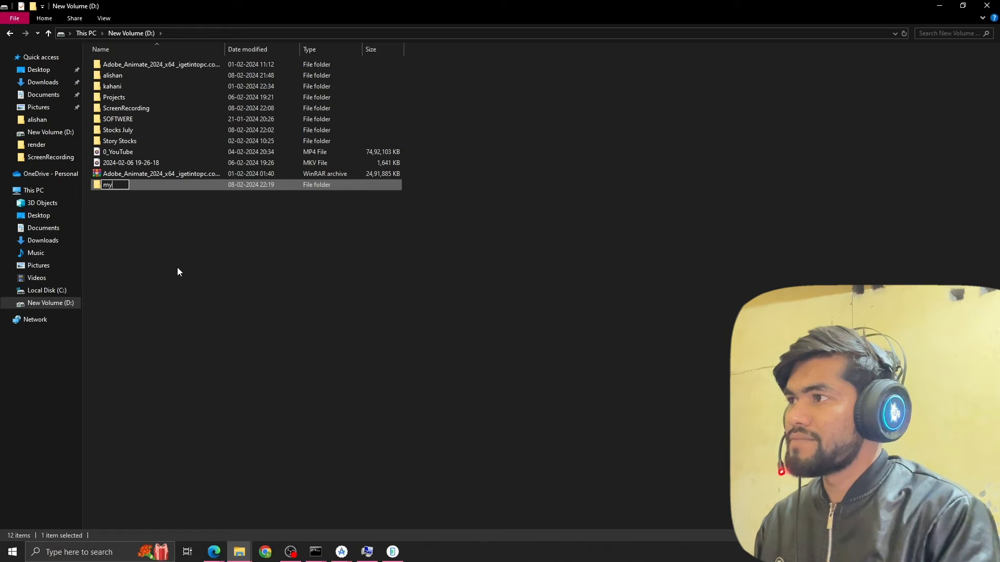
type("appp")
key("Return")
key("Return")
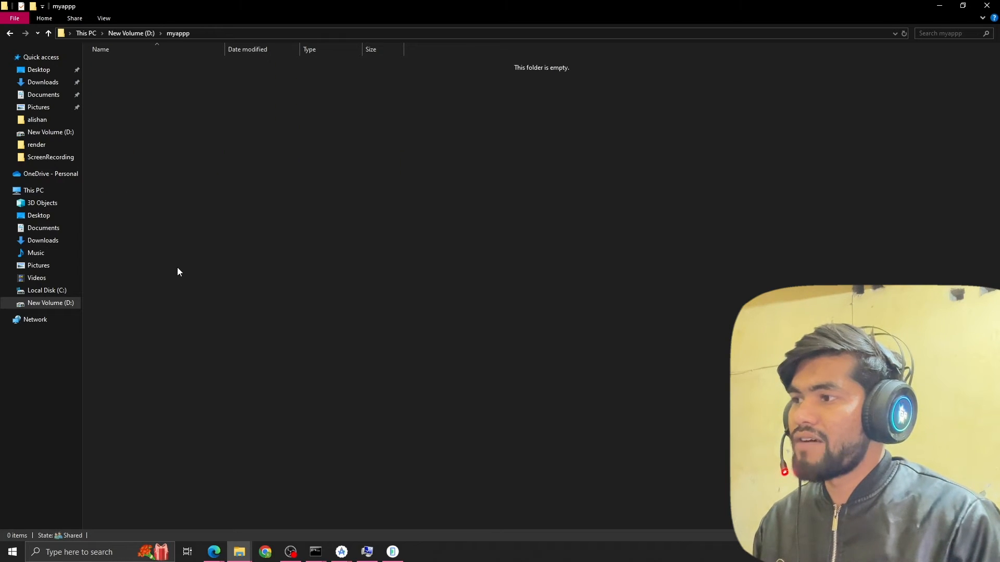
Try pasting the npx react-native@latest init AwesomeProject command into Git Bash in the myappp folder, and close the Git Bash window.
right_click(177, 268)
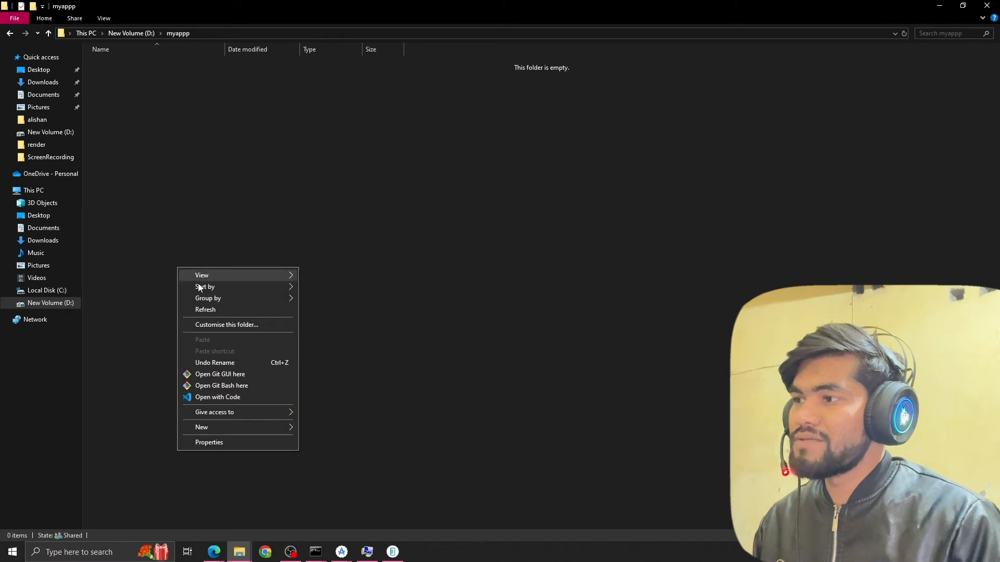
left_click(239, 387)
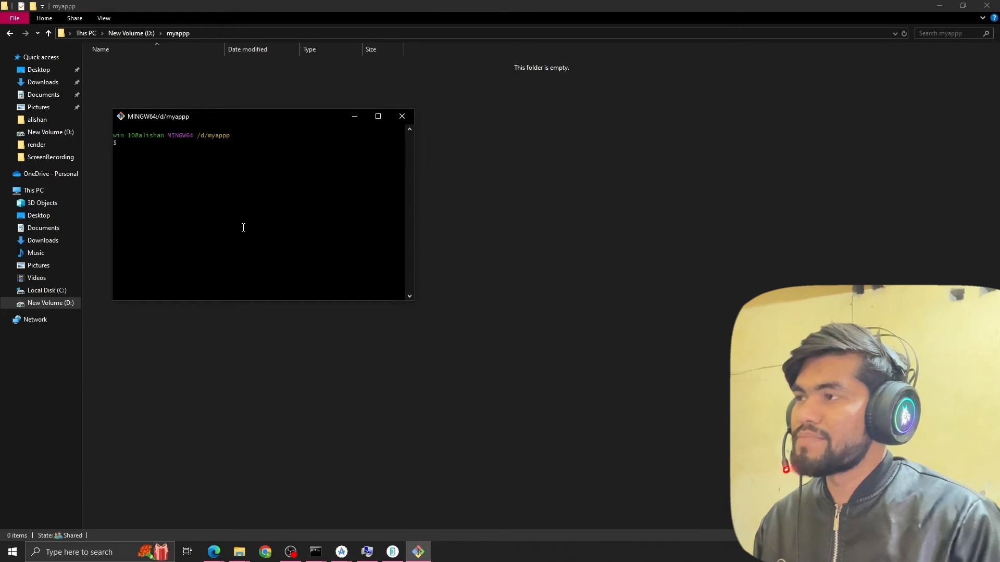
right_click(172, 186)
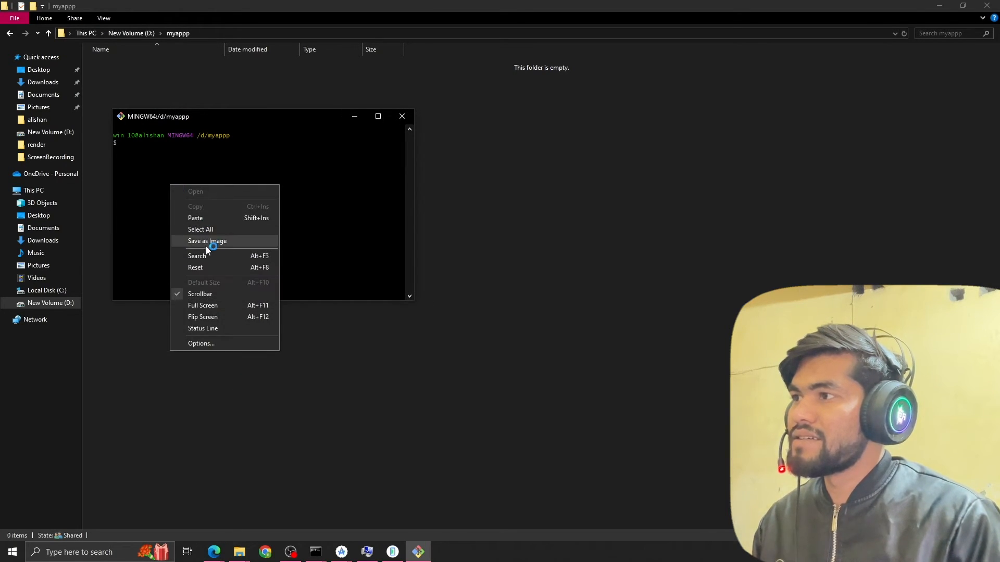
left_click(208, 219)
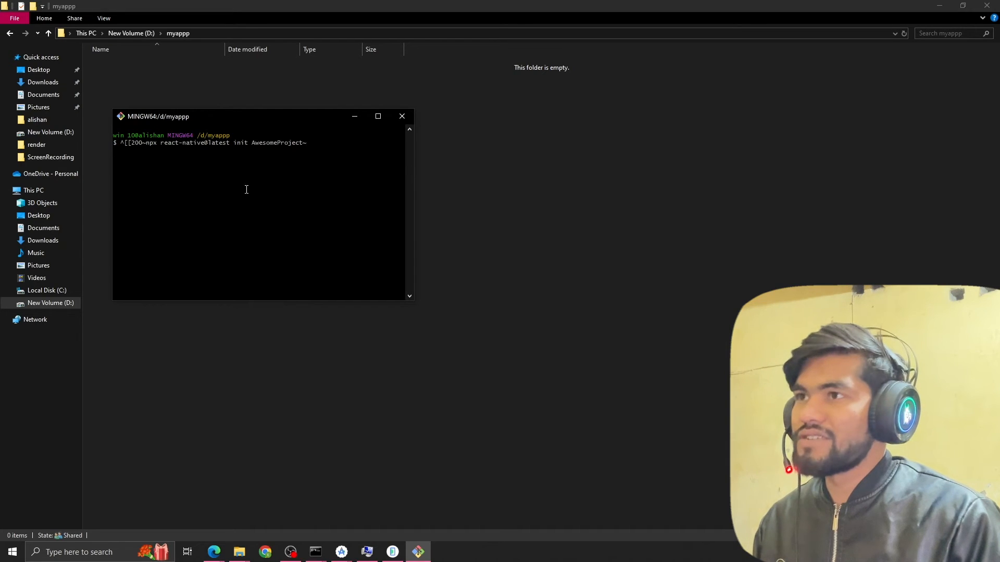
left_click(404, 117)
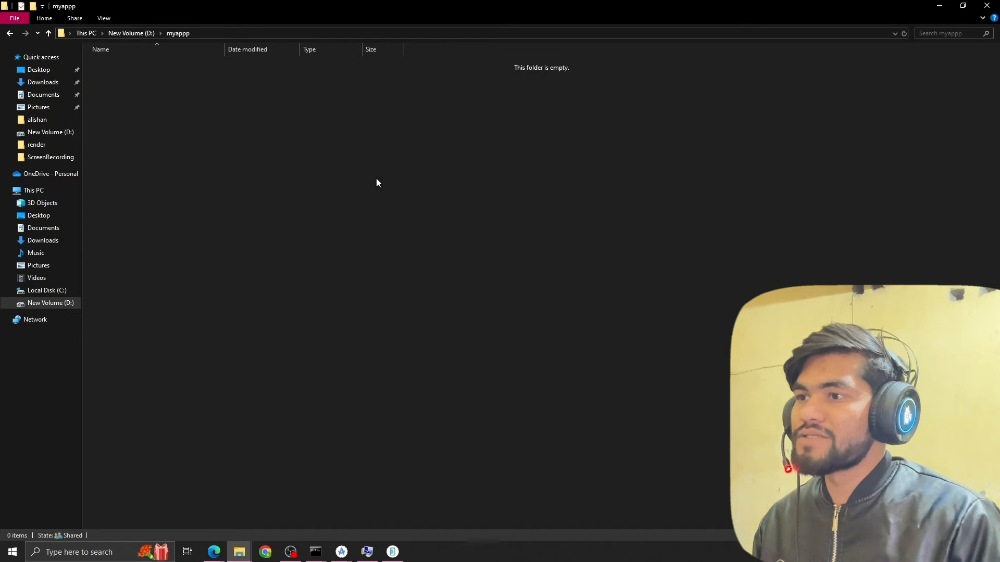
Open the myappp folder in Visual Studio Code and start a new terminal there.
right_click(377, 179)
left_click(411, 308)
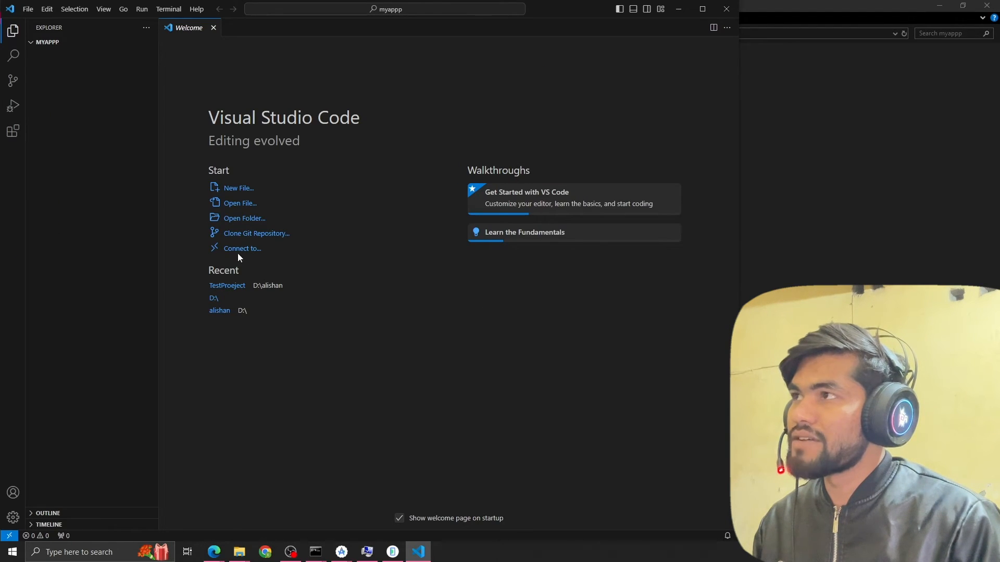
left_click(171, 10)
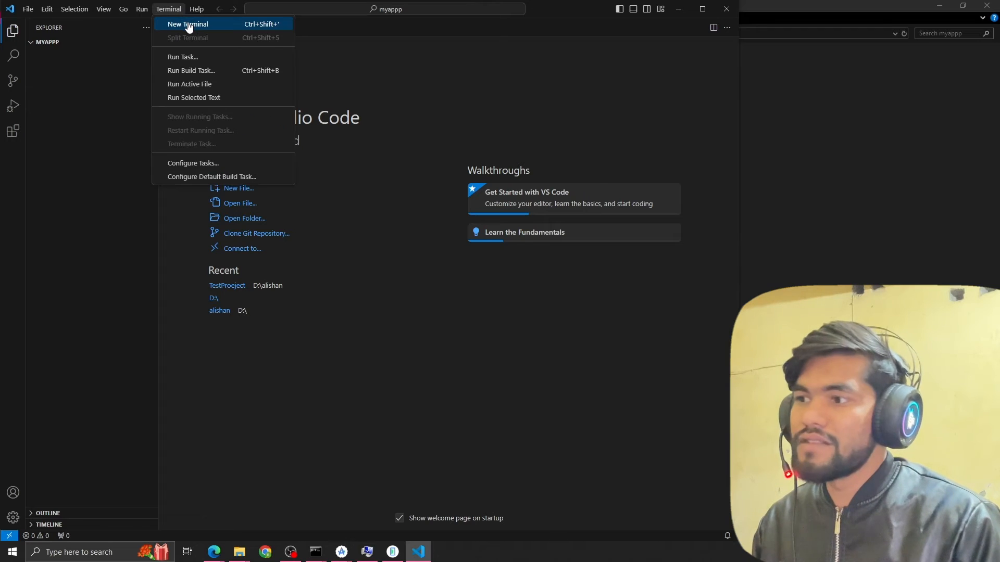
left_click(189, 25)
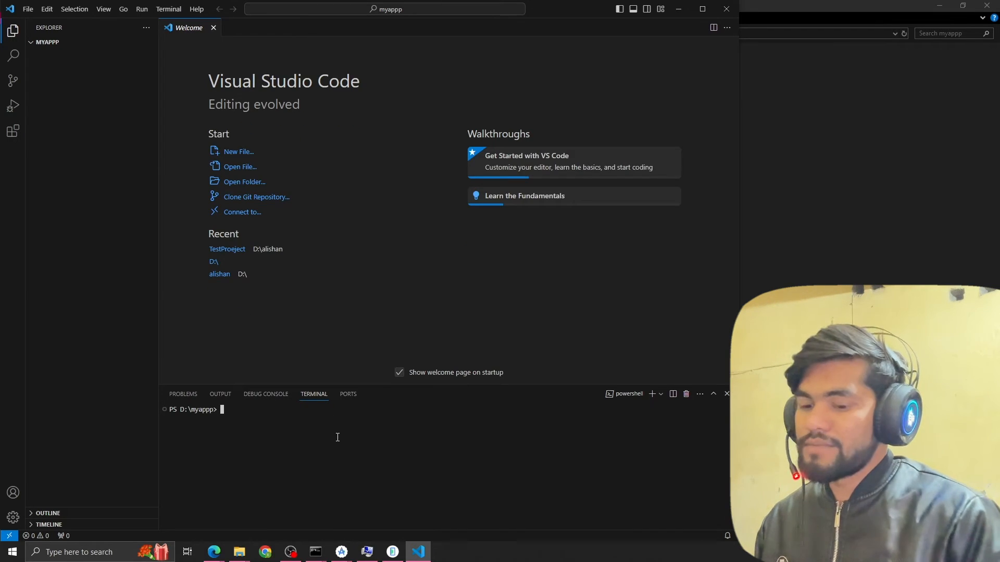
Run the copied npx react-native@latest init AwesomeProject command in the terminal and enlarge the terminal area.
type("npx react-native@latest init AwesomeProject")
key("Return")
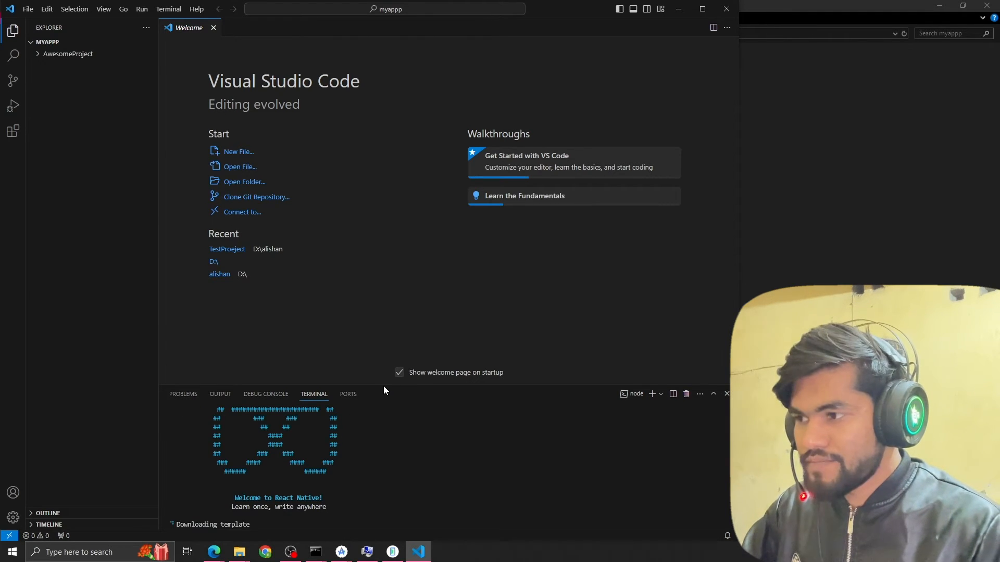
left_click_drag(384, 386, 381, 258)
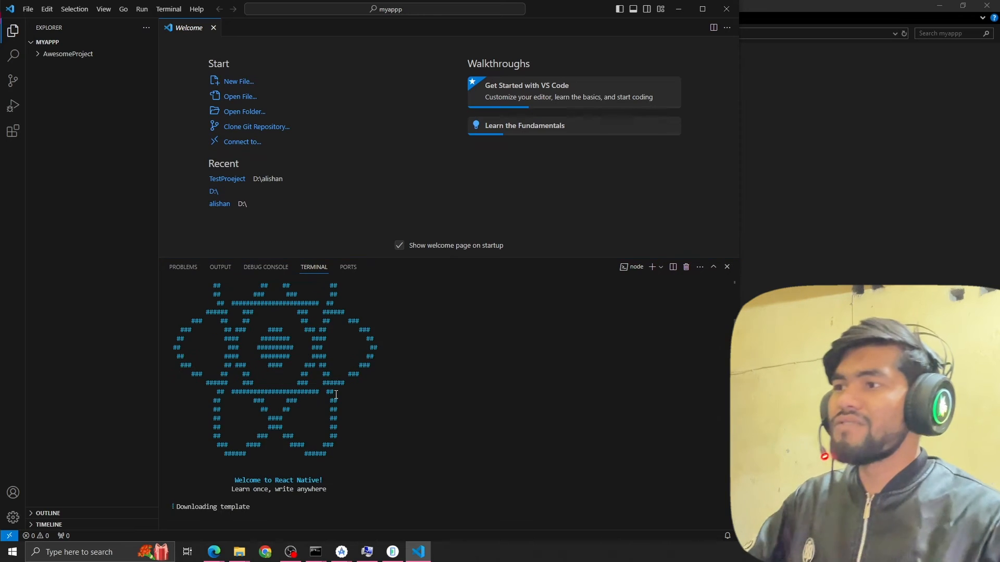
scroll(335, 394, "down", 6)
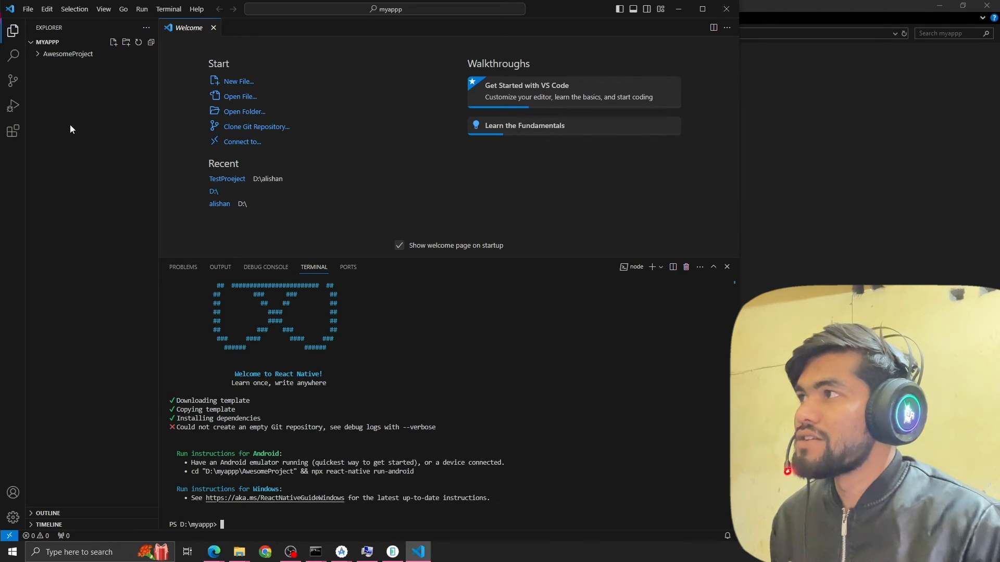
Expand the AwesomeProject folder and change the terminal's directory to .\AwesomeProject\.
left_click(47, 54)
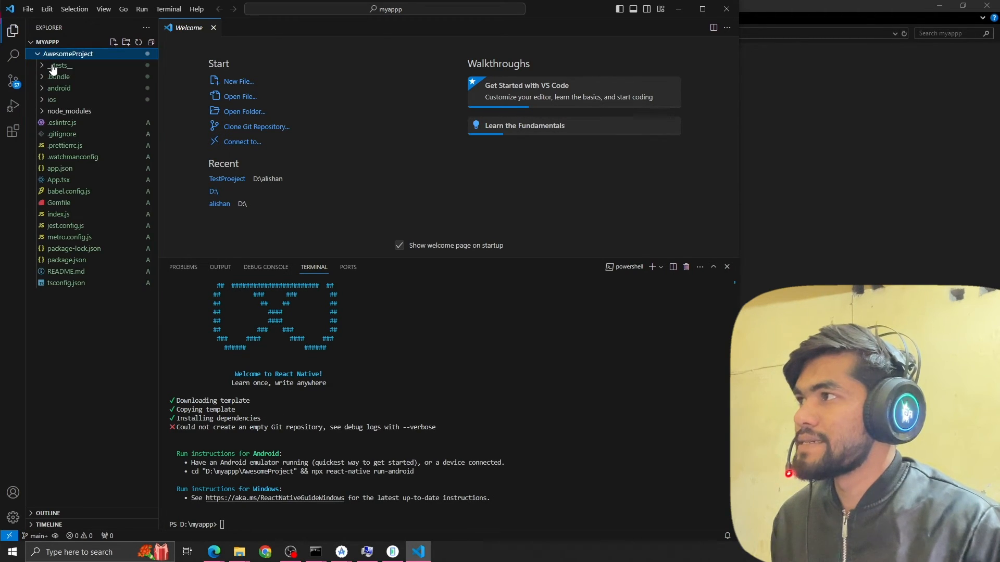
left_click(267, 519)
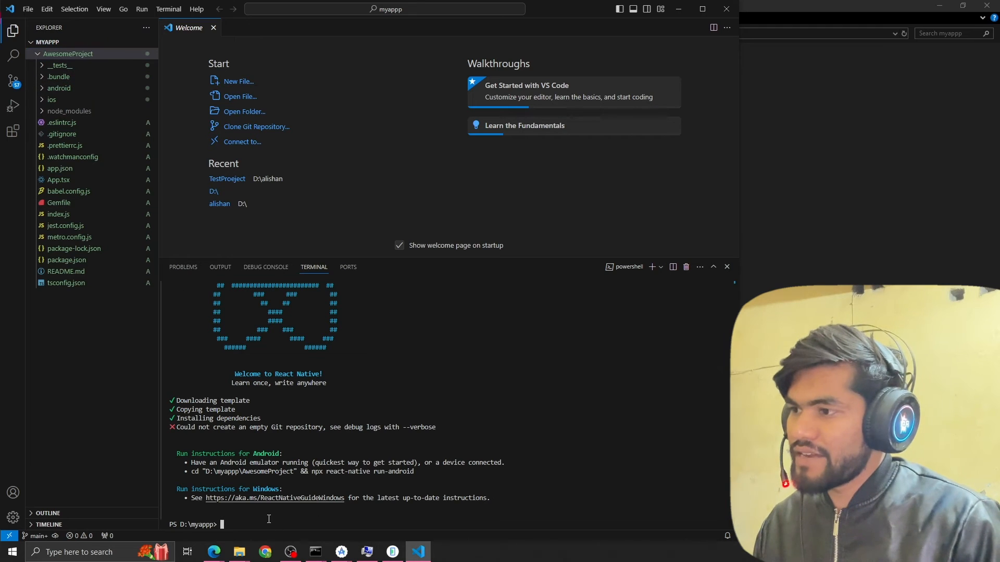
type("cd A")
key("Tab")
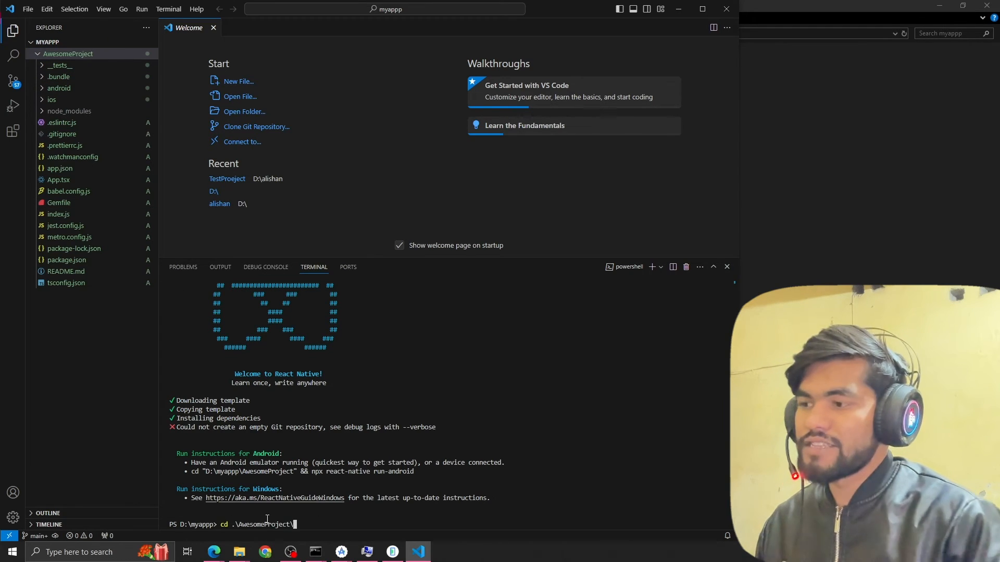
key("Return")
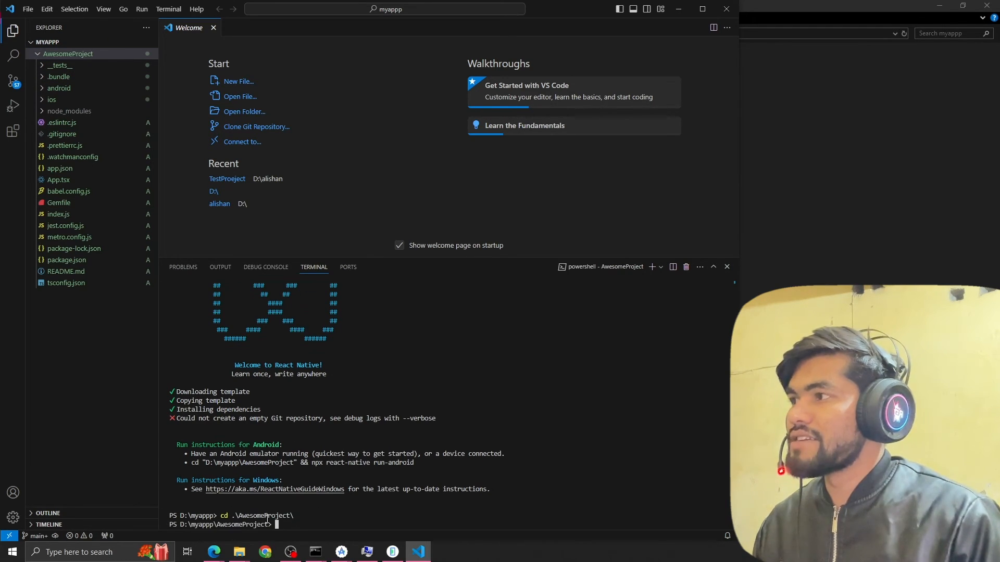
Open package.json to view its scripts and start the Metro dev server with npm start.
left_click(73, 260)
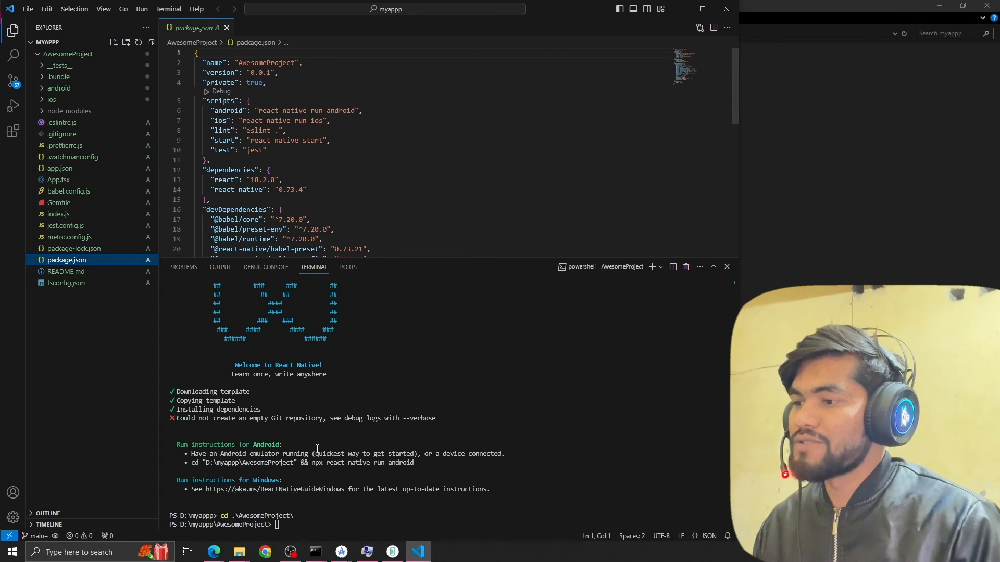
left_click(316, 518)
type("npm start")
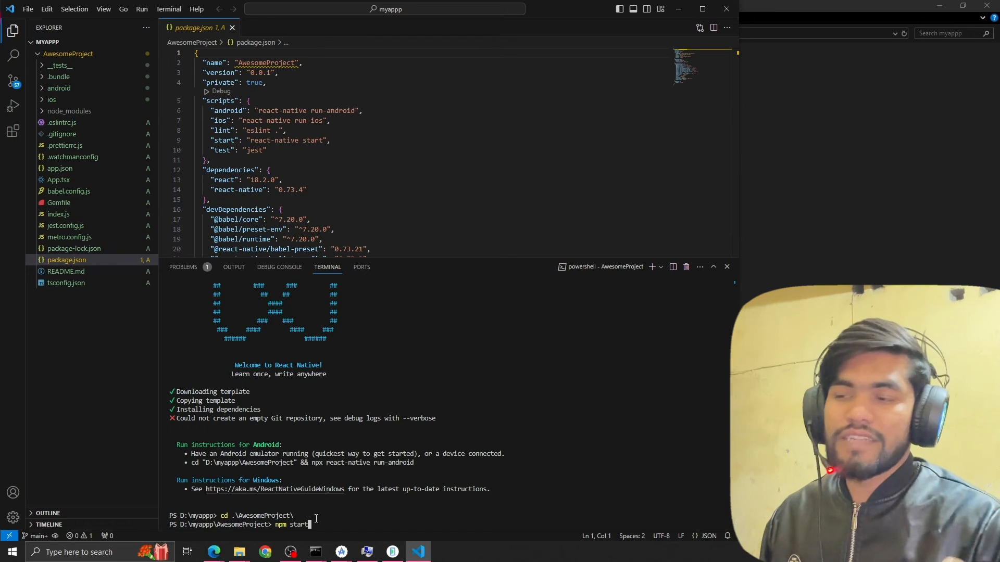
key("Return")
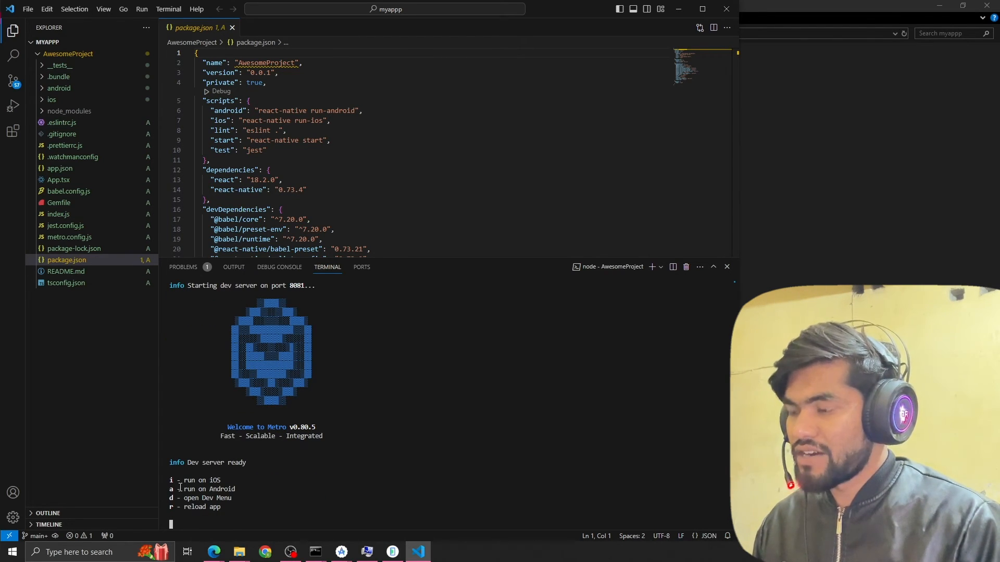
Run the app on Android from Metro and place the emulator window beside the code editor.
key("a")
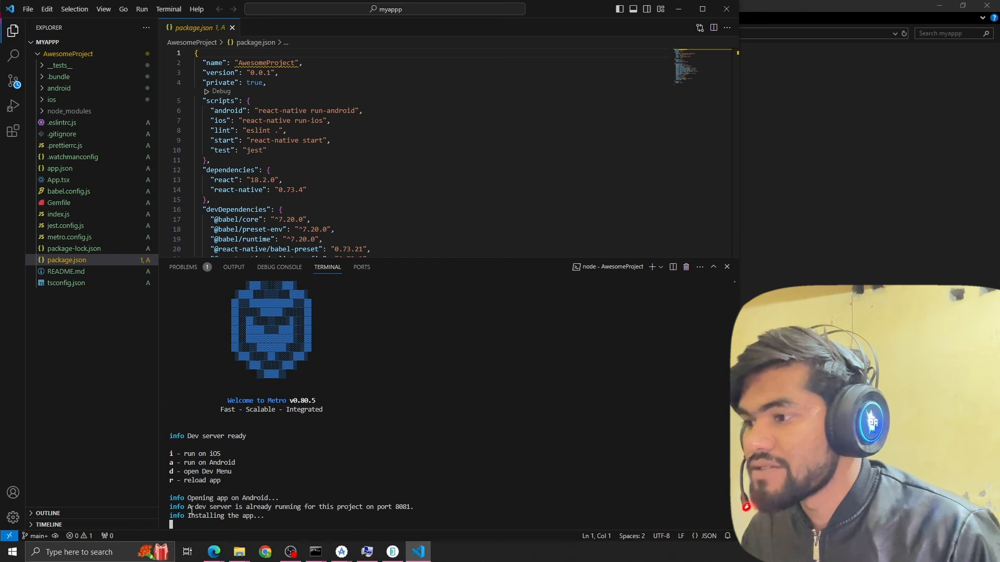
left_click_drag(192, 507, 329, 505)
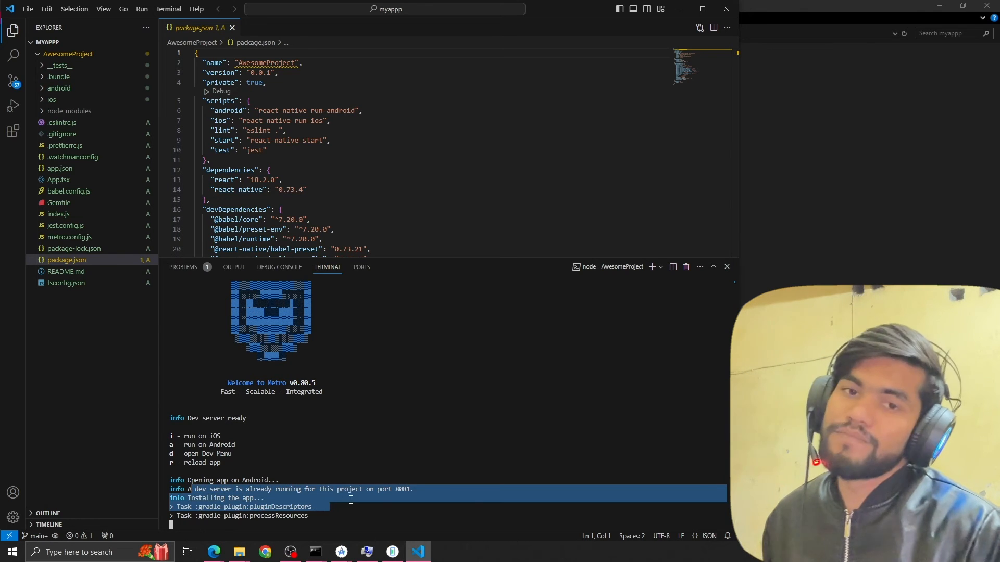
left_click(350, 500)
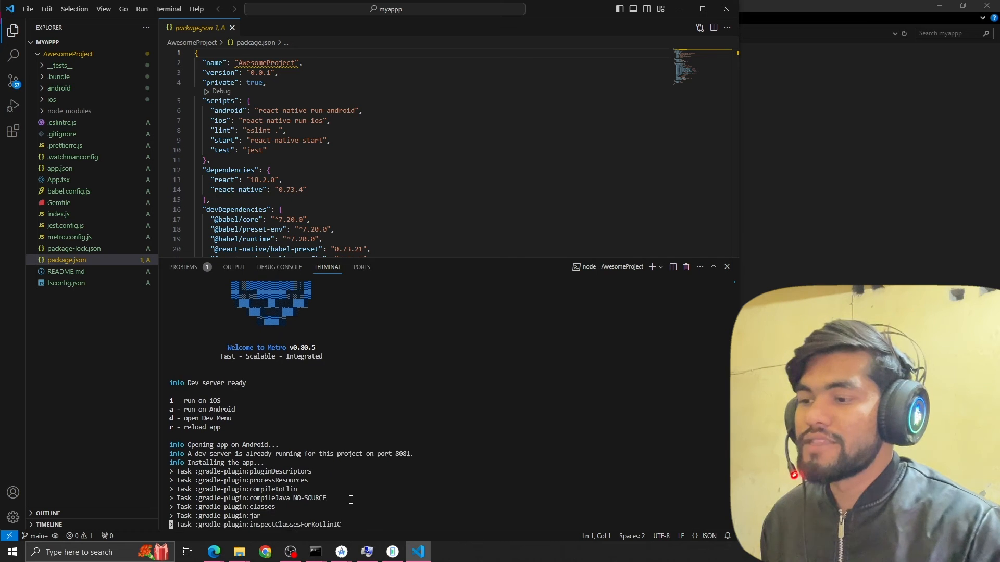
left_click(393, 552)
left_click_drag(754, 73, 837, 65)
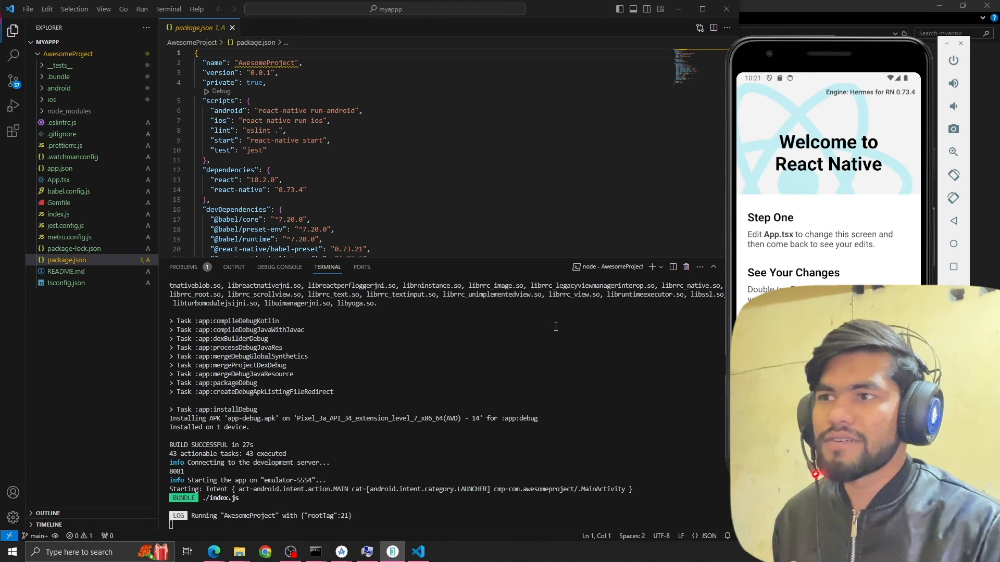
Shrink the terminal area to enlarge the editor and open App.tsx at the App function.
left_click_drag(448, 259, 449, 427)
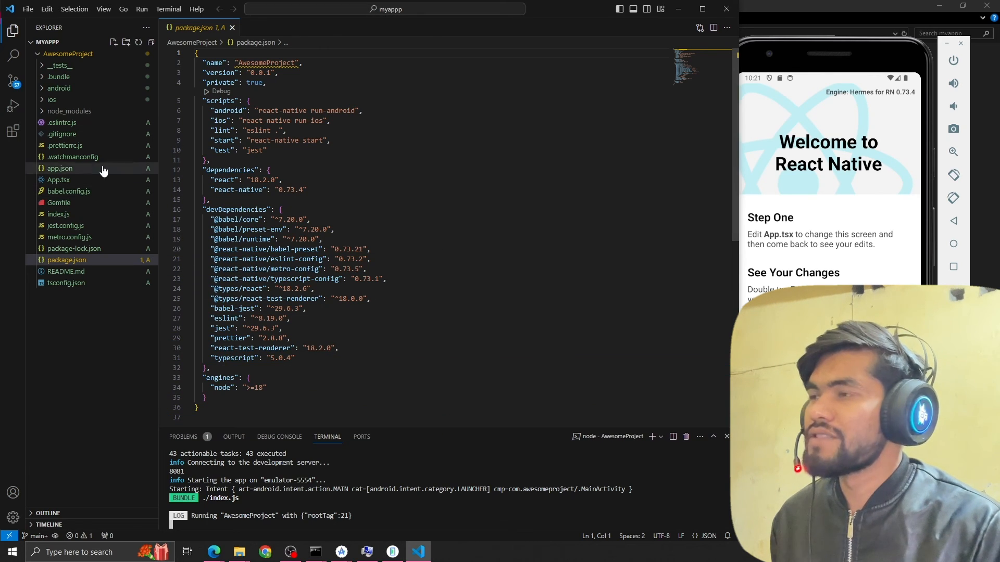
left_click(72, 182)
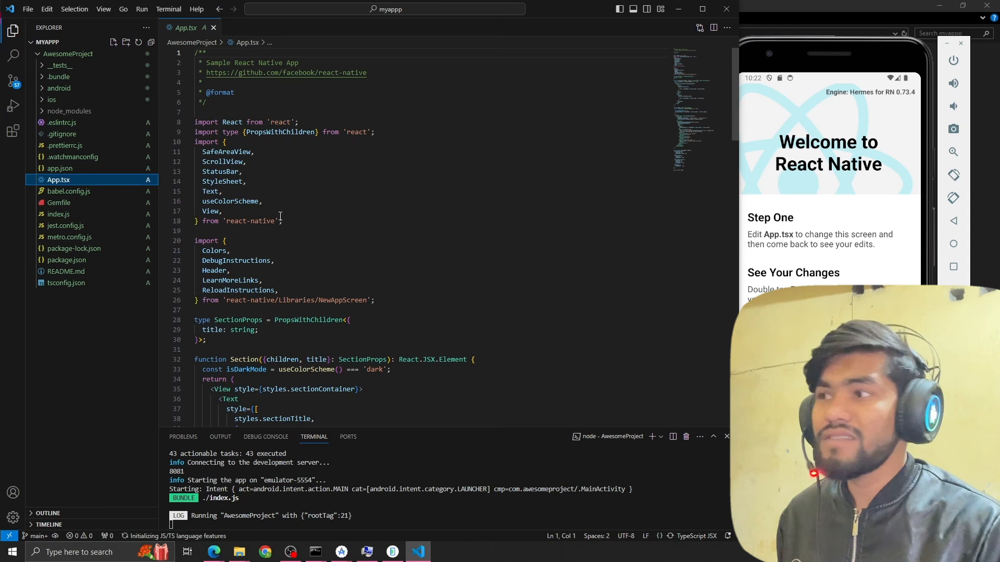
scroll(334, 219, "down", 4)
scroll(334, 219, "down", 10)
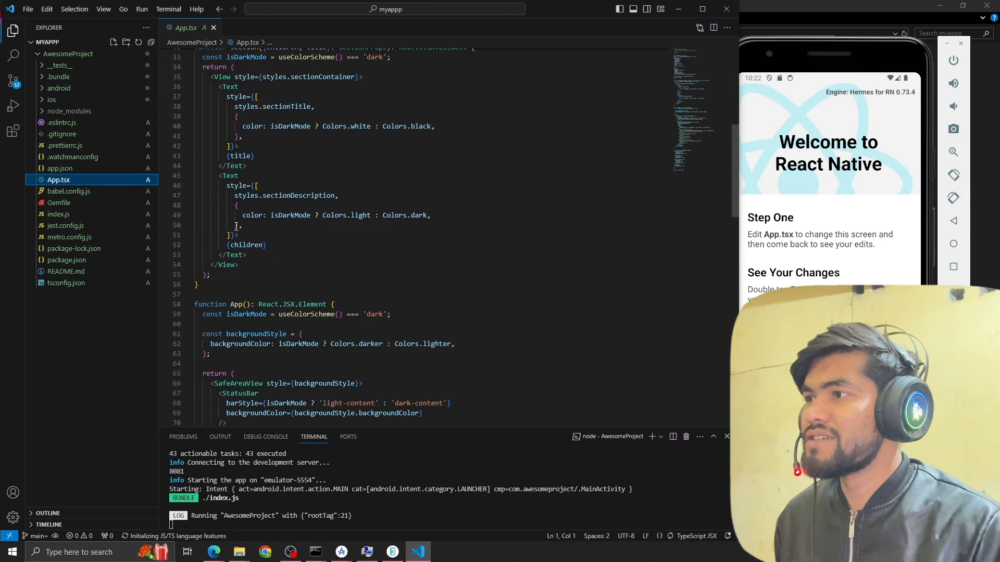
Replace the whole SafeAreaView block in the App function's return with an empty View element.
left_click(188, 280)
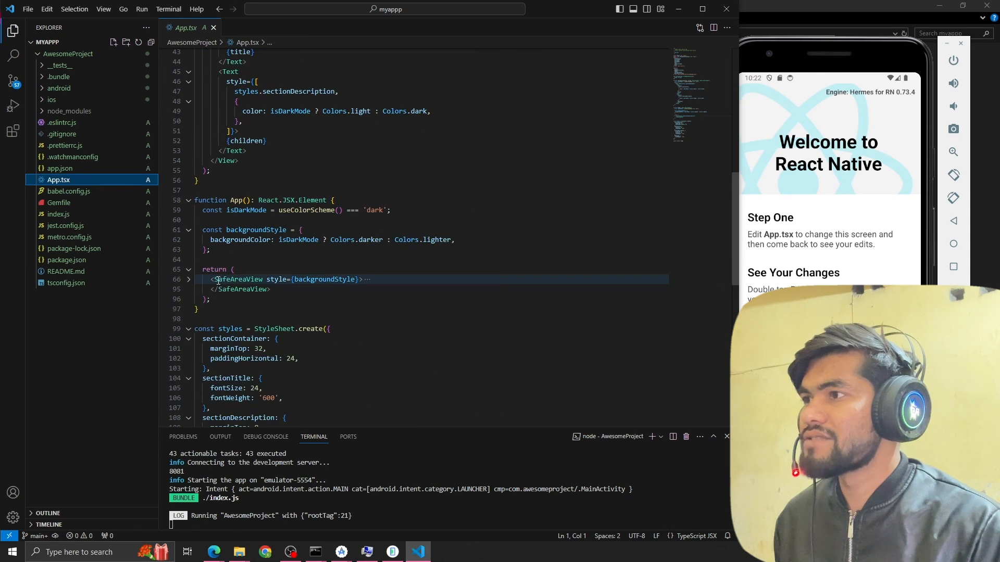
left_click_drag(274, 290, 205, 282)
key("BackSpace")
type("<V")
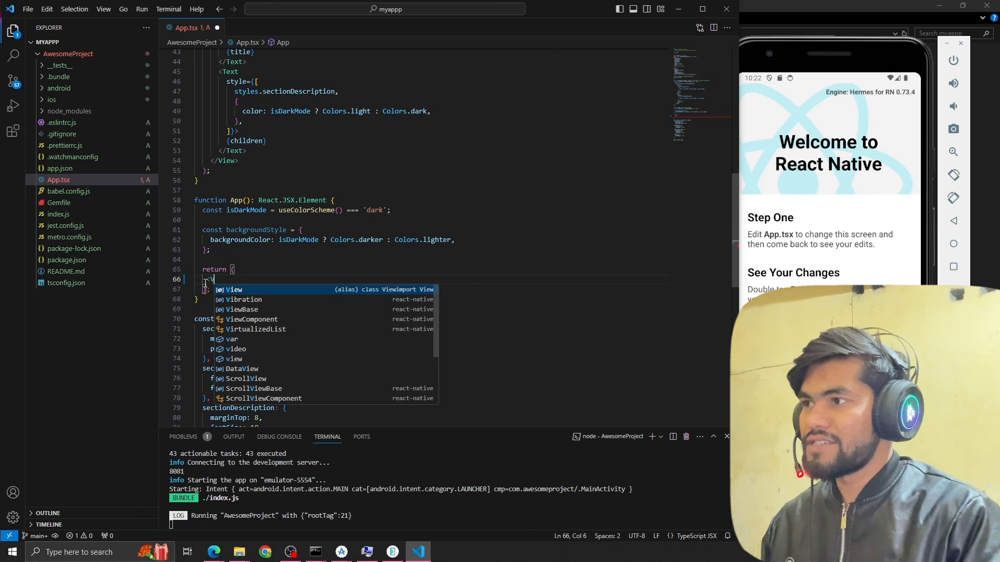
type("iew>#")
key("Return")
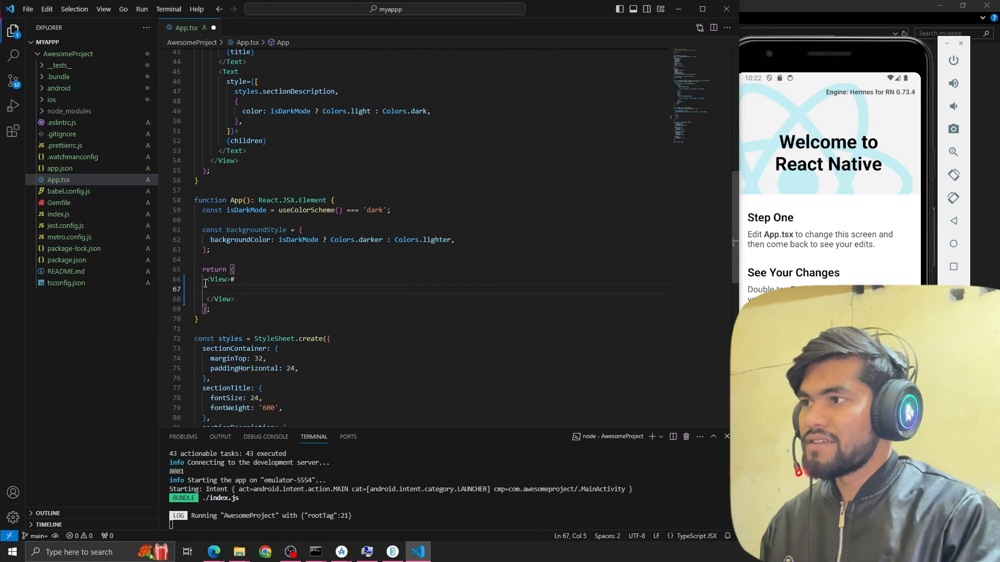
Add a Text element reading "Hey" inside the View element in App.tsx.
key("Tab")
key("Tab")
type("<")
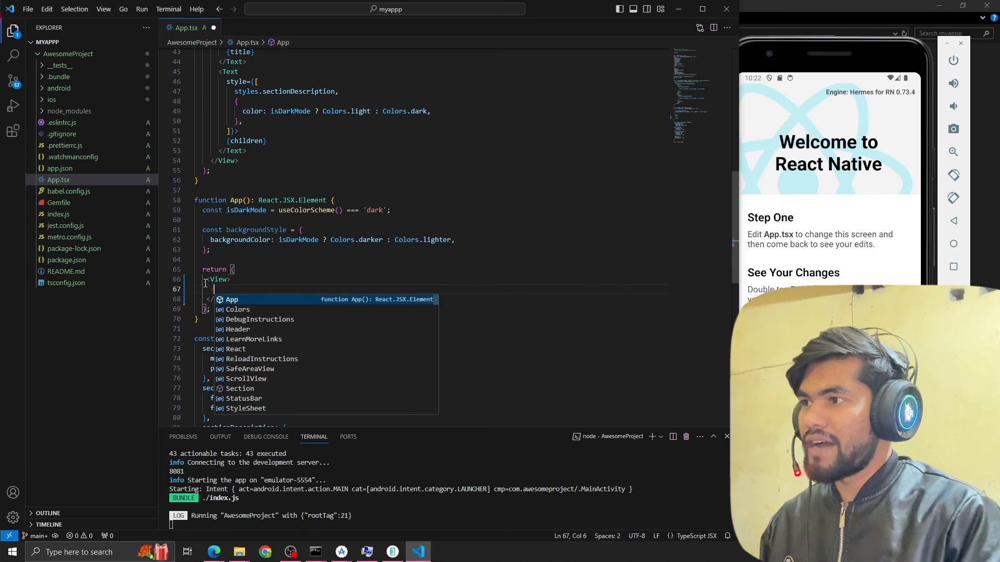
type("Text>He")
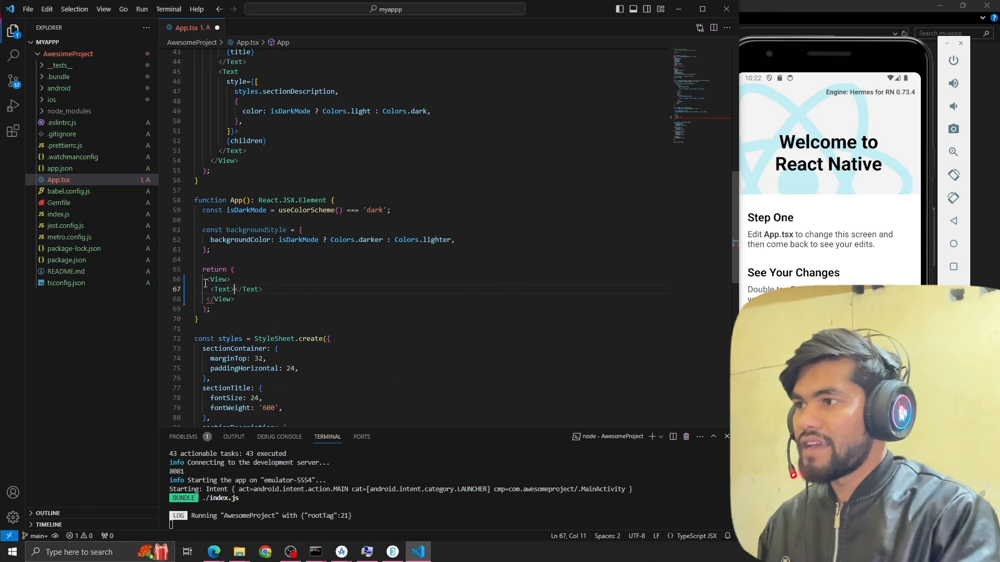
type("y")
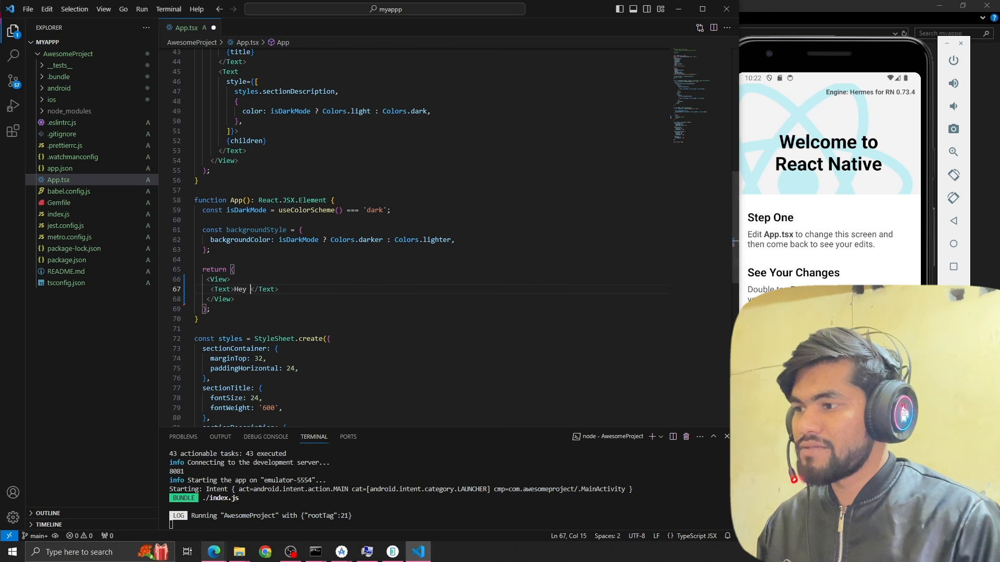
Reload the app from the Metro terminal and return to the App.tsx code.
left_click(269, 523)
key("r")
left_click(388, 240)
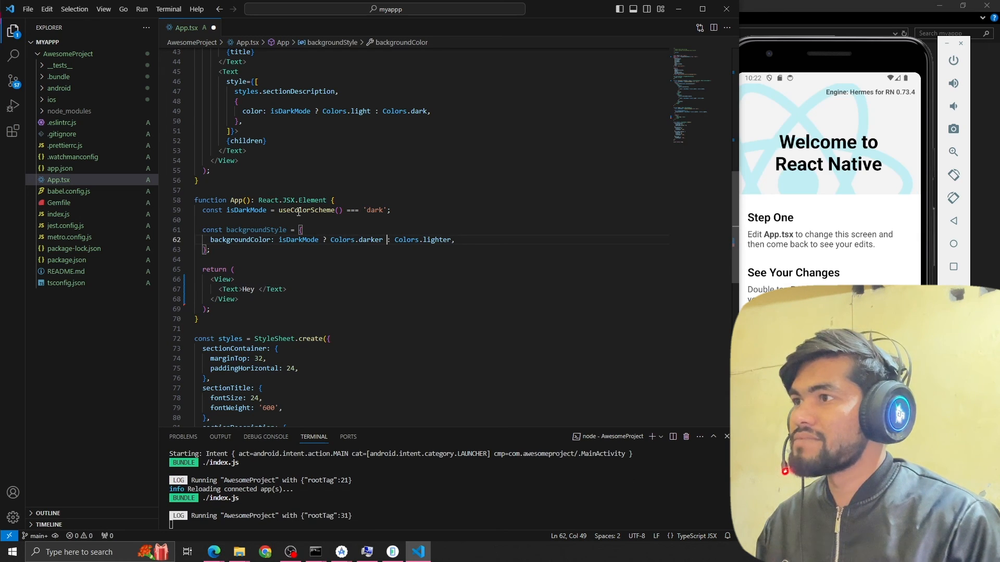
Look through the App.tsx styles, Section function and imports, and reload the app again from Metro.
scroll(243, 196, "down", 6)
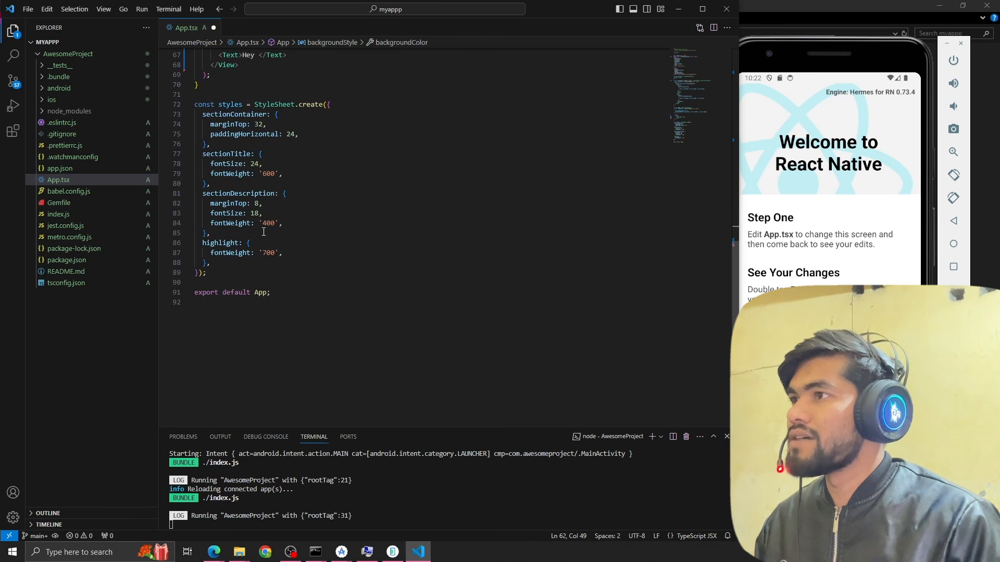
scroll(259, 224, "up", 5)
scroll(259, 224, "up", 12)
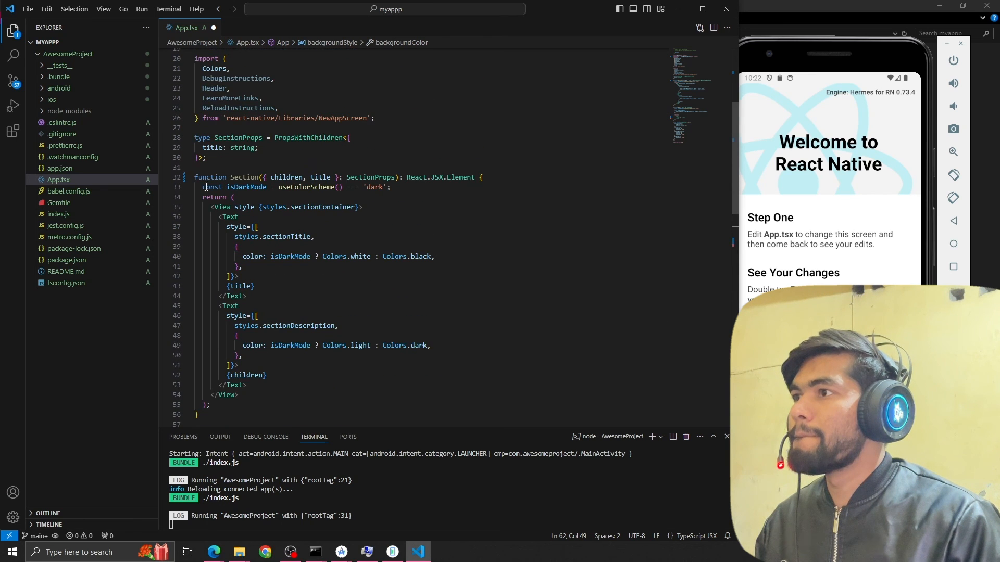
scroll(196, 164, "up", 3)
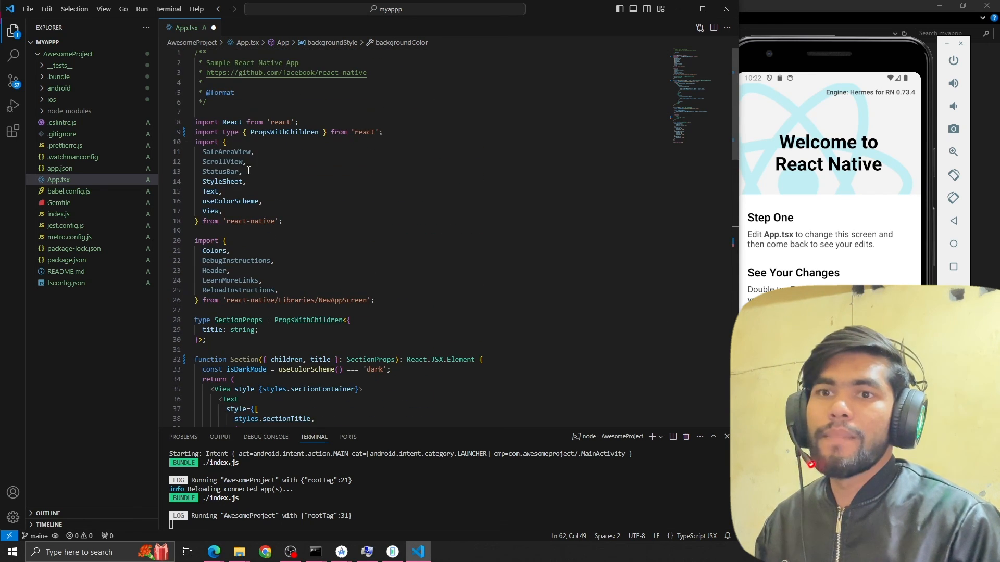
scroll(791, 204, "down", 6)
scroll(333, 375, "down", 4)
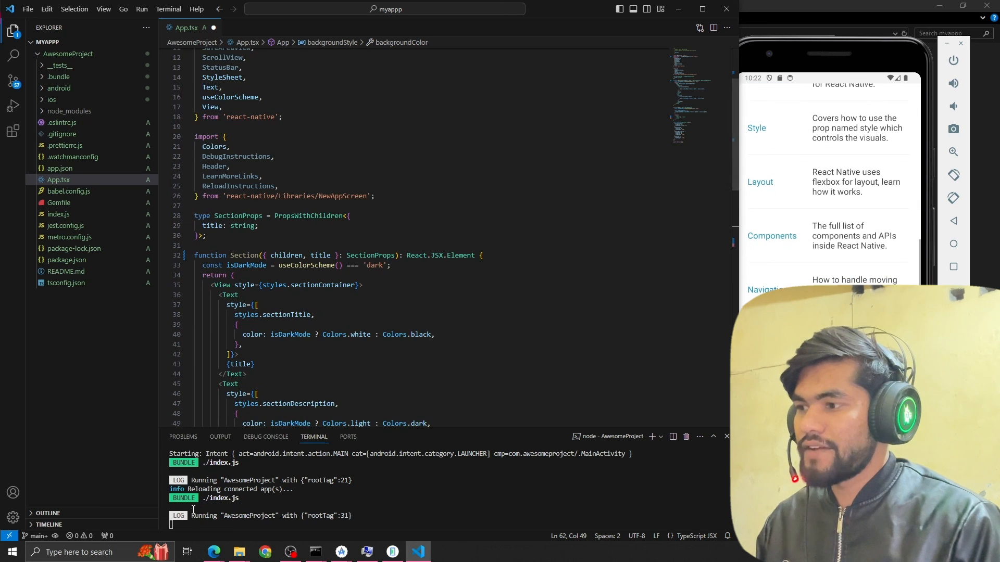
key("r")
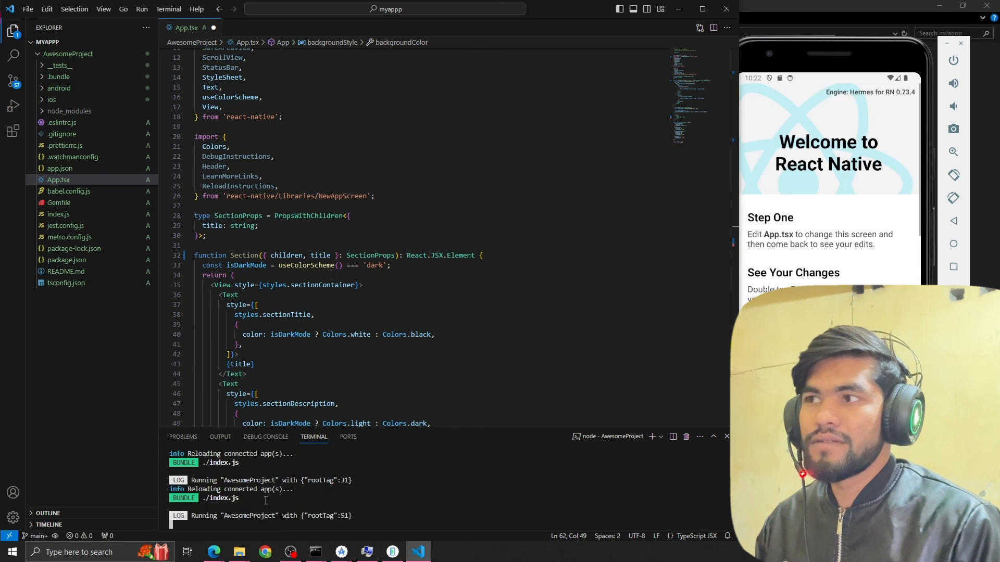
Try clearing all App.tsx code and starting an rn snippet, and undo these changes.
scroll(828, 209, "down", 5)
scroll(389, 265, "down", 3)
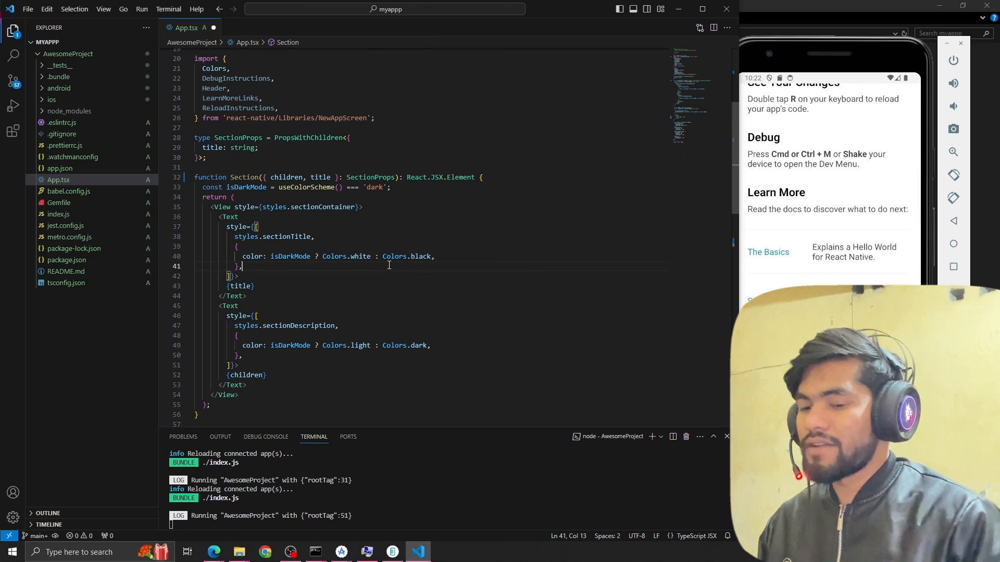
key("ctrl+a")
key("BackSpace")
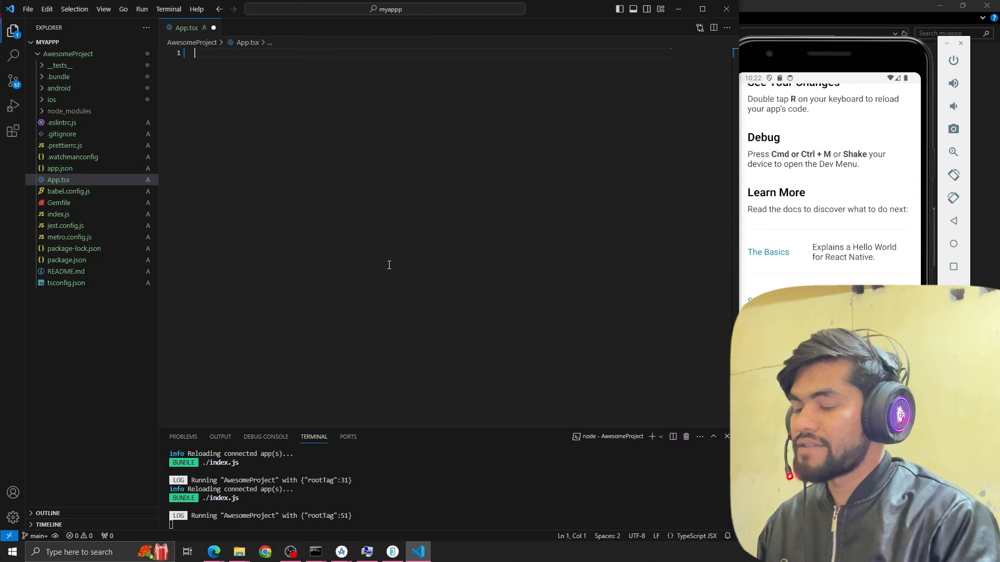
type("rn")
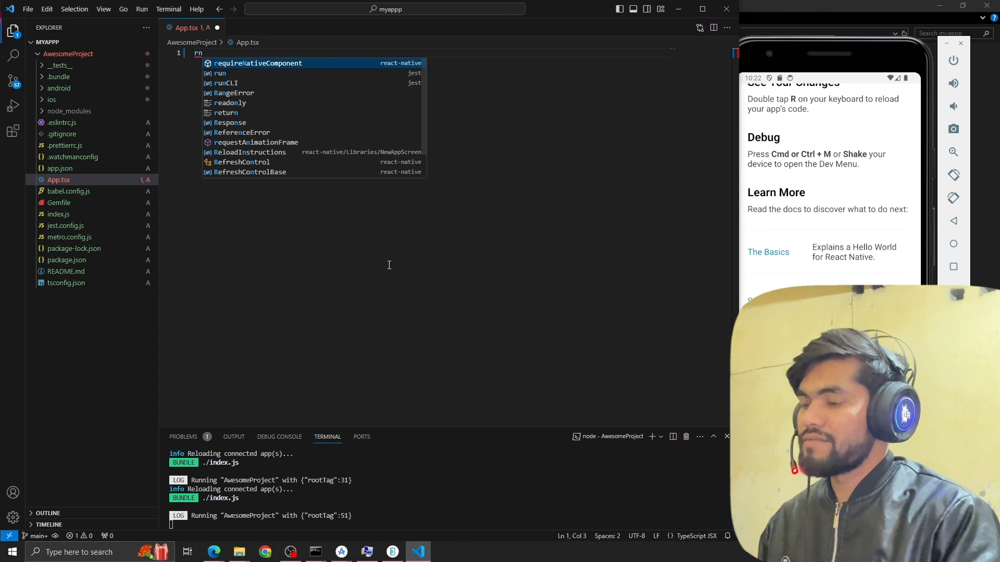
key("ctrl+a")
key("BackSpace")
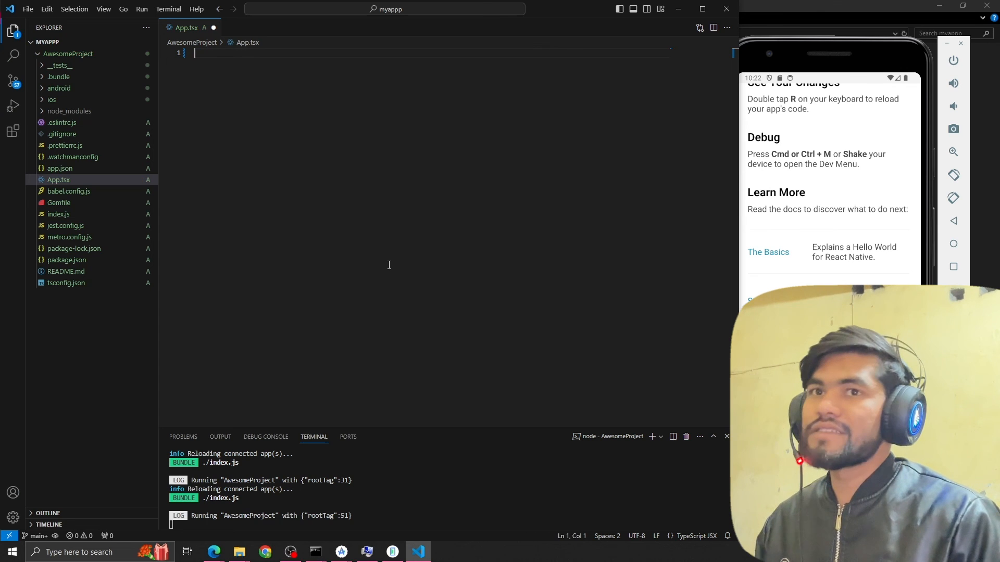
key("ctrl+z")
key("ctrl+z")
key("ctrl+z")
left_click(406, 233)
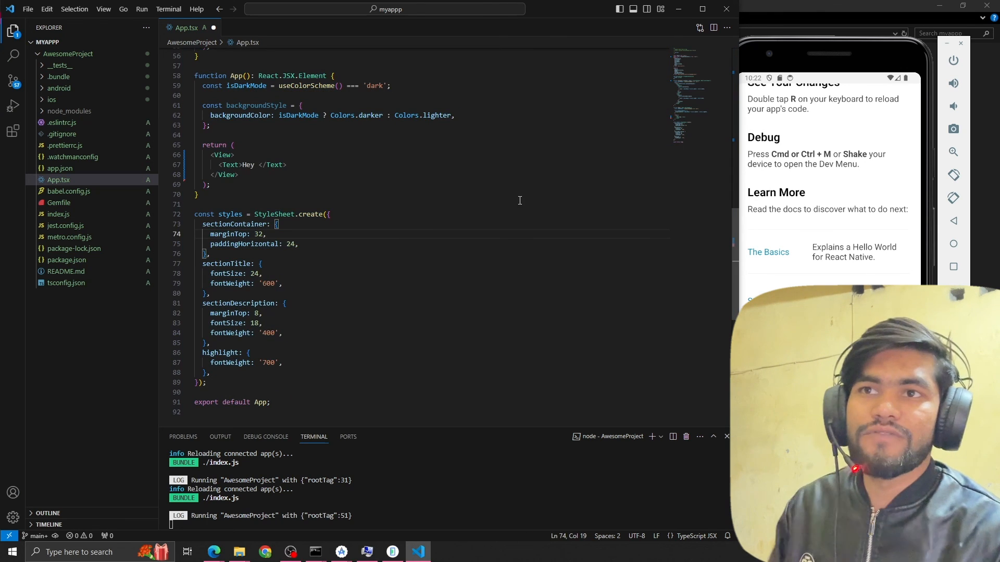